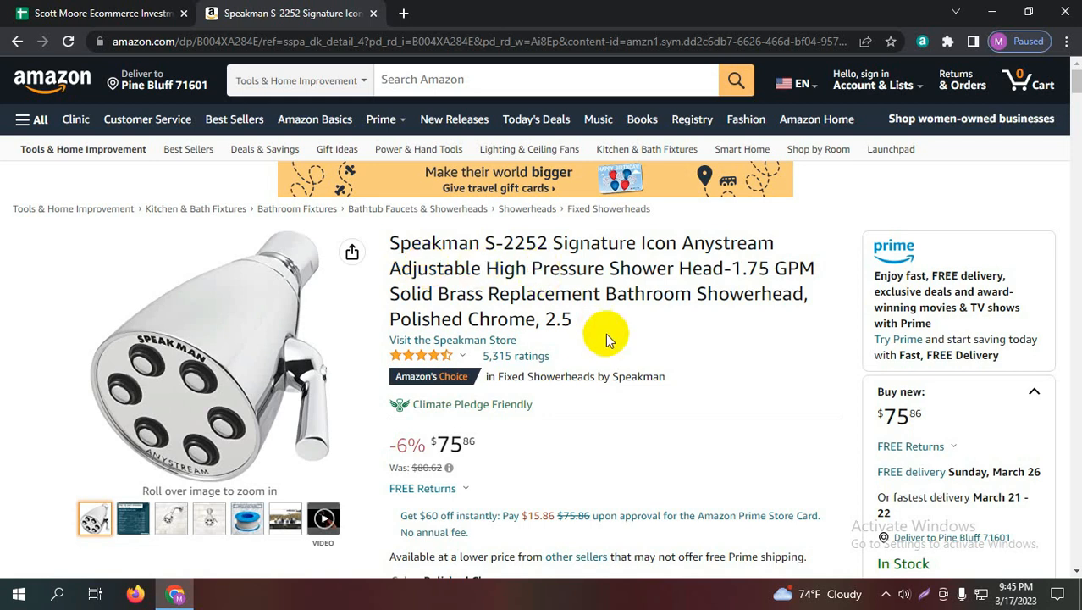
Step: Examine the Speakman S-2252 shower head's title, shipper, seller and price on the Amazon product page
left_click_drag(574, 320, 398, 243)
left_click(569, 267)
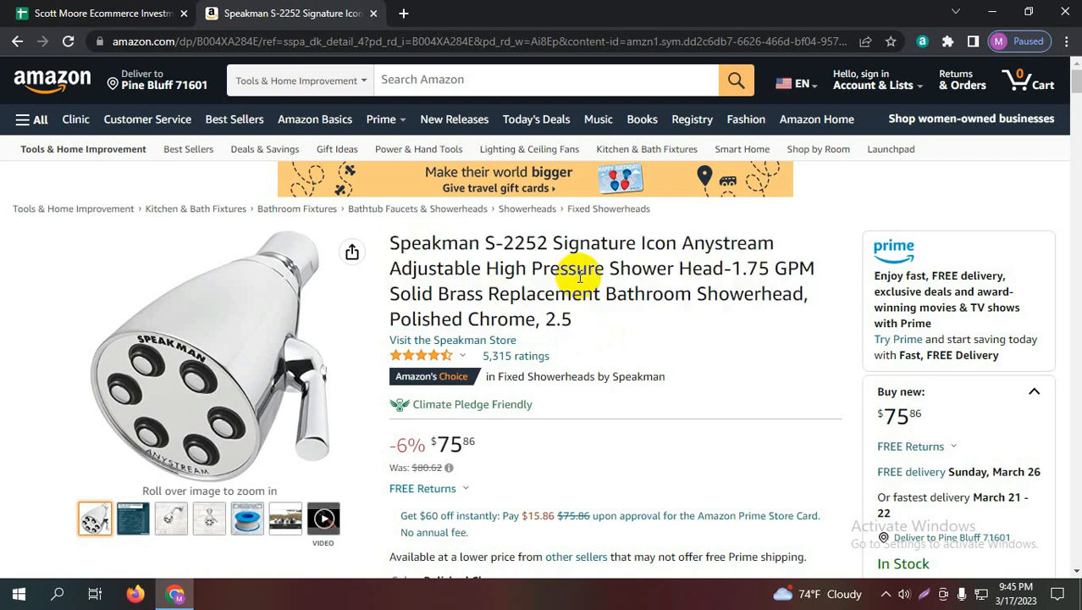
scroll(562, 282, "down", 1)
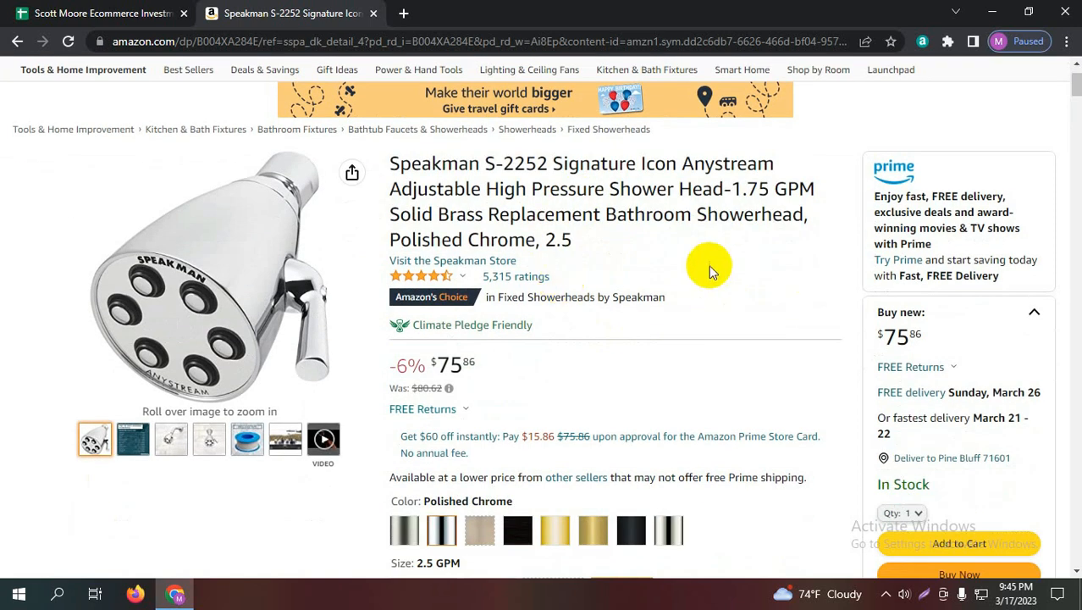
scroll(712, 275, "down", 2)
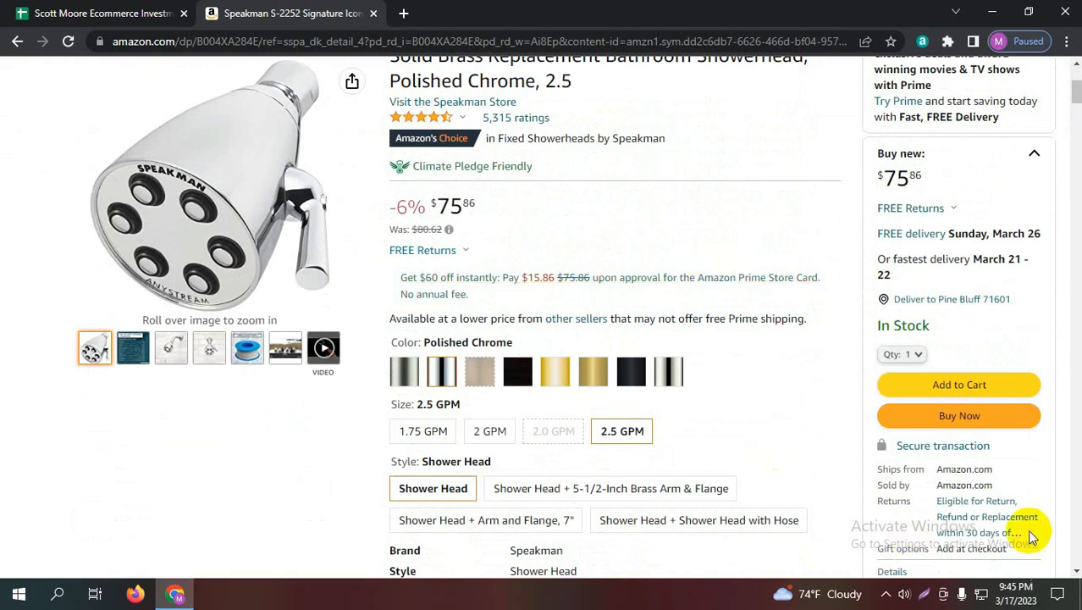
double_click(942, 468)
left_click(1002, 482)
left_click_drag(998, 487, 940, 487)
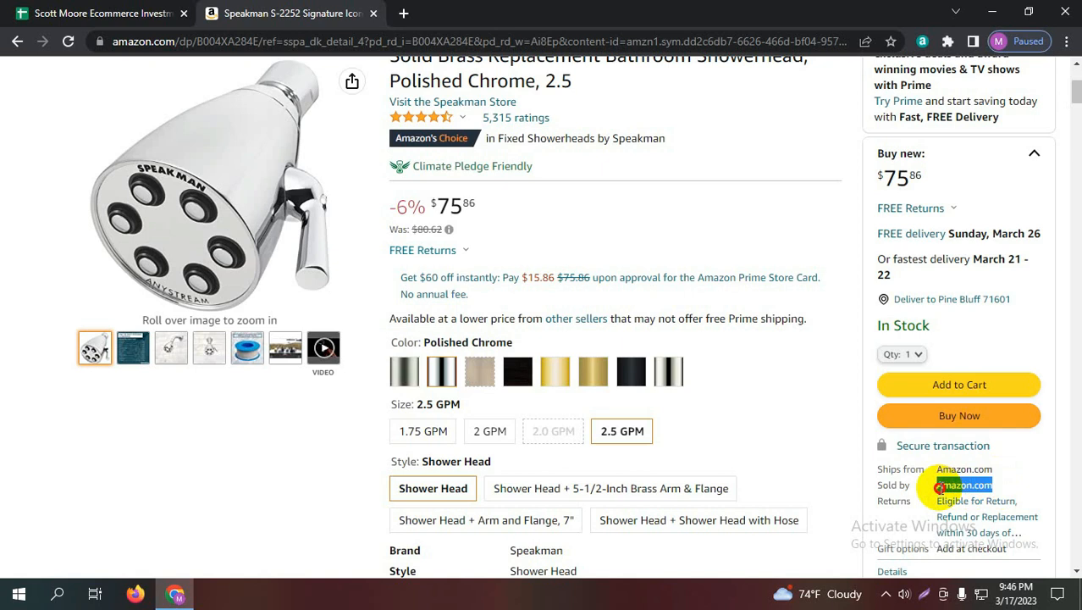
left_click(587, 201)
scroll(593, 203, "up", 2)
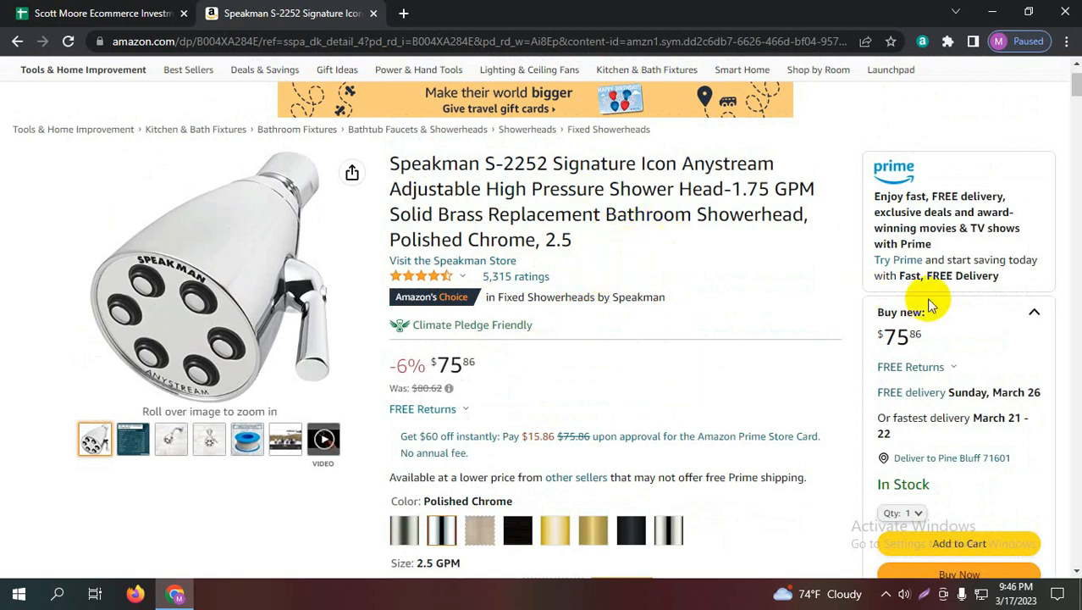
mouse_move(928, 338)
left_mouse_down()
mouse_move(881, 337)
mouse_move(929, 343)
left_mouse_up()
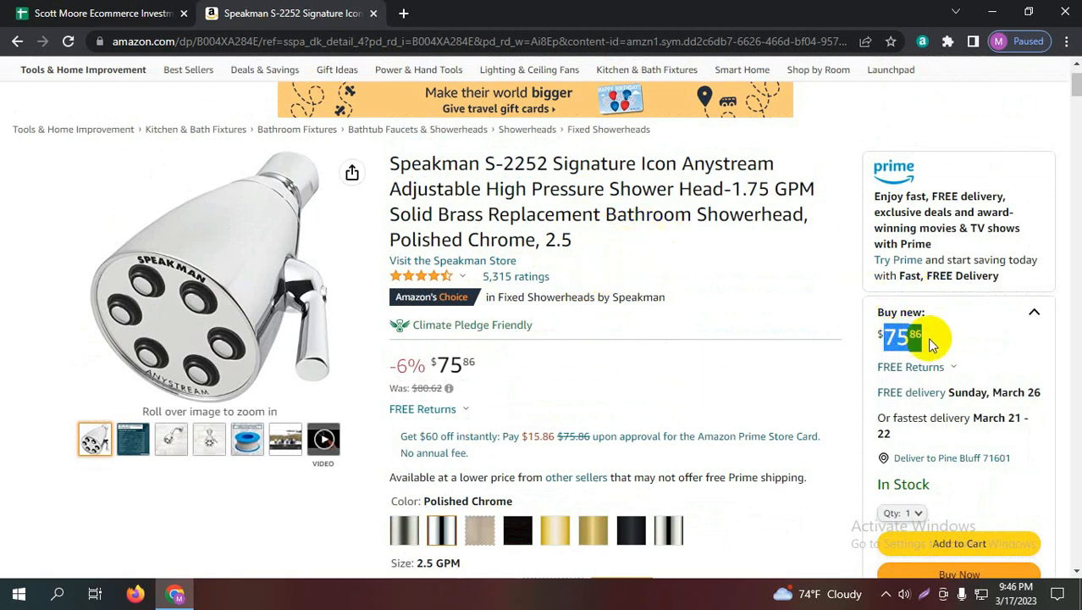
left_click(610, 217)
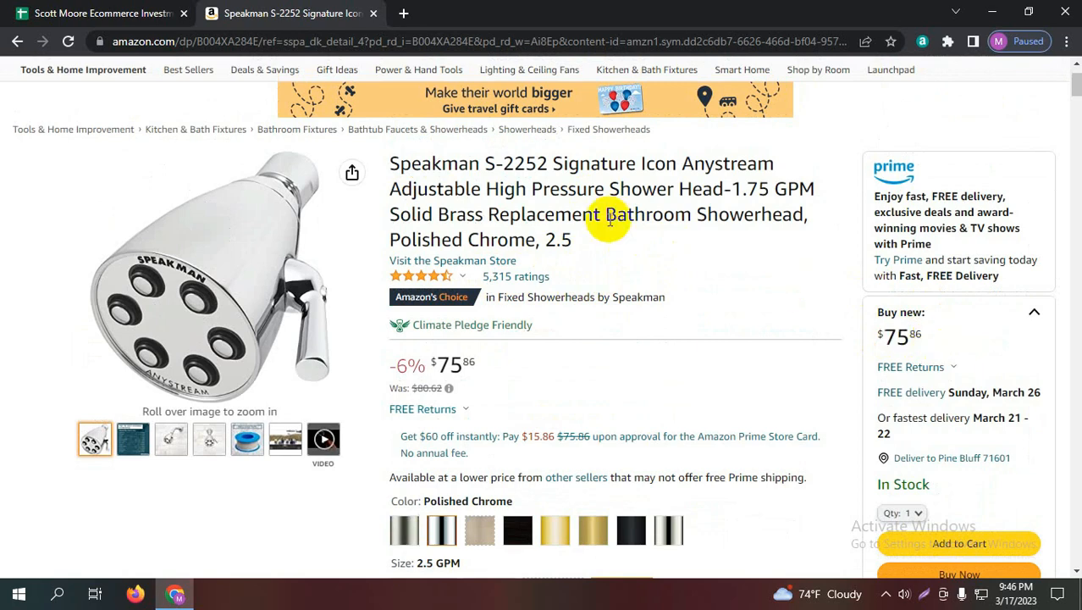
Step: Review the shower head's Amazon listing, especially the technical details, product dimensions, item weight and additional information
scroll(609, 219, "down", 8)
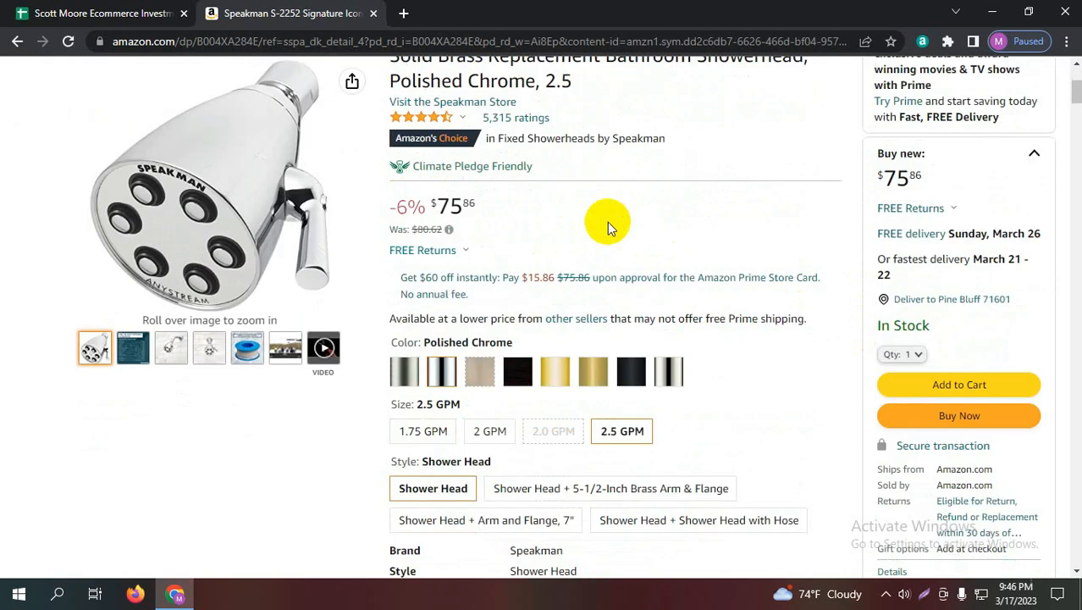
scroll(610, 222, "down", 10)
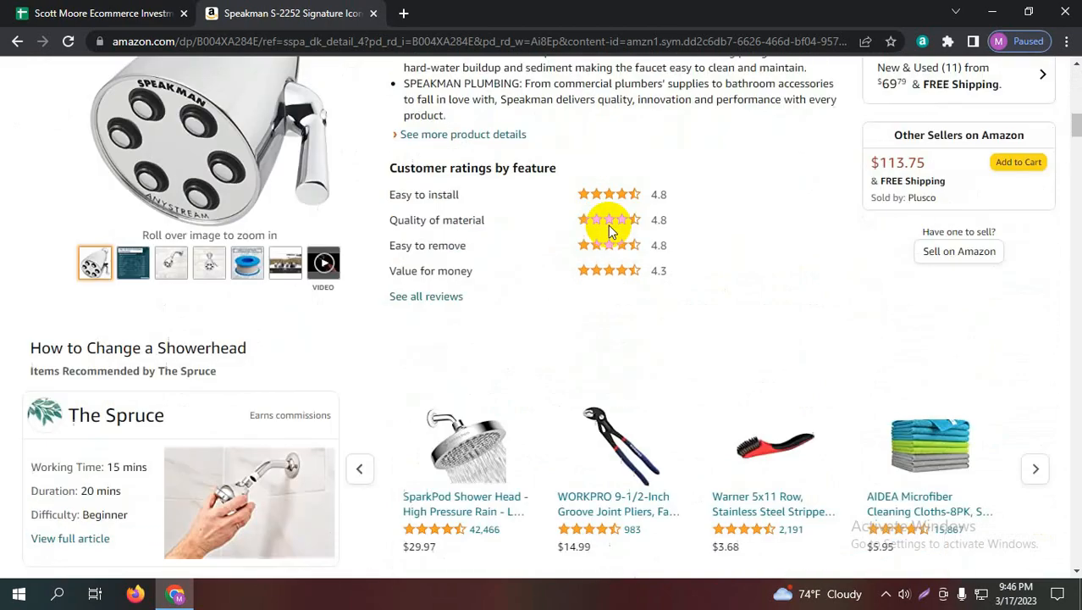
scroll(474, 227, "down", 10)
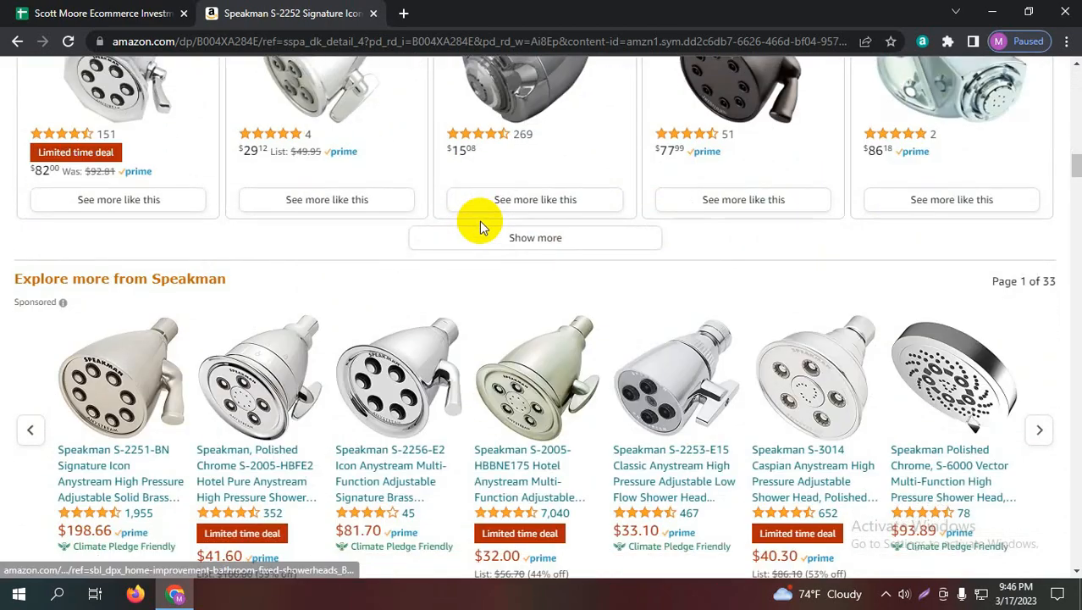
scroll(482, 225, "down", 10)
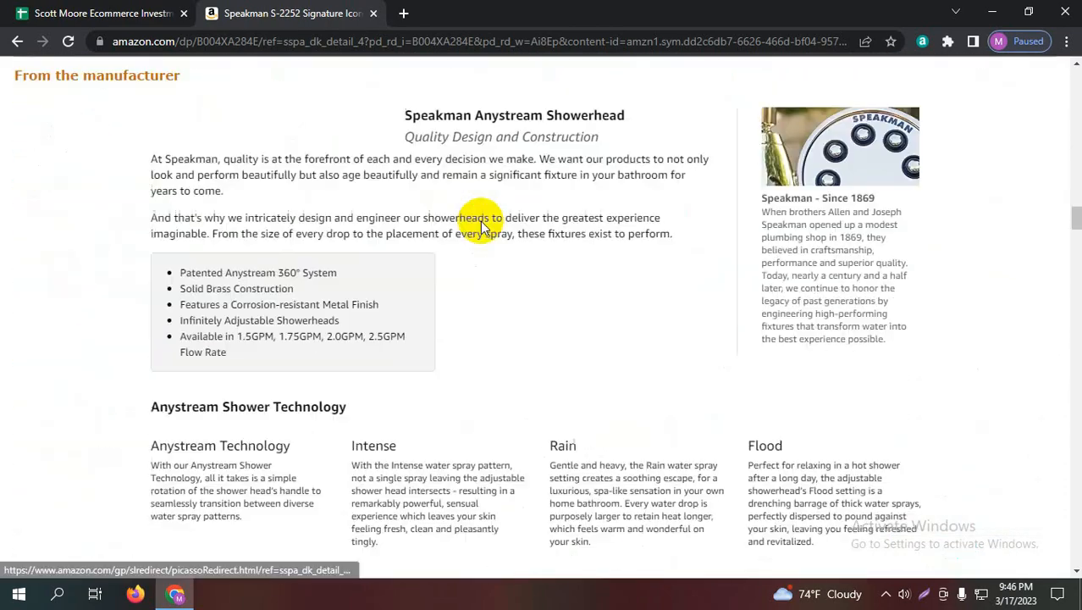
scroll(482, 222, "down", 5)
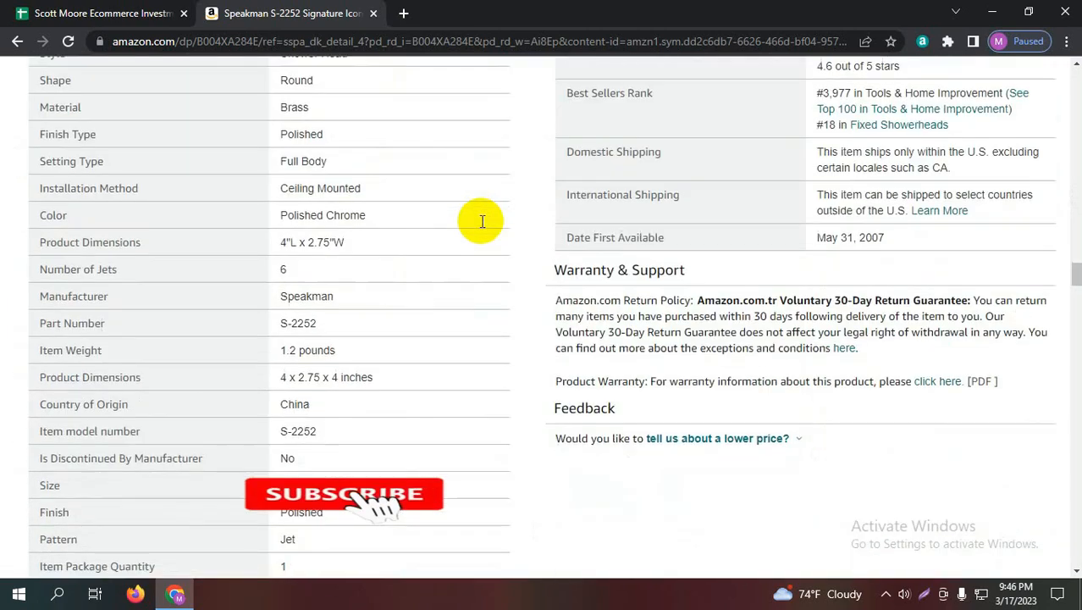
scroll(483, 220, "up", 3)
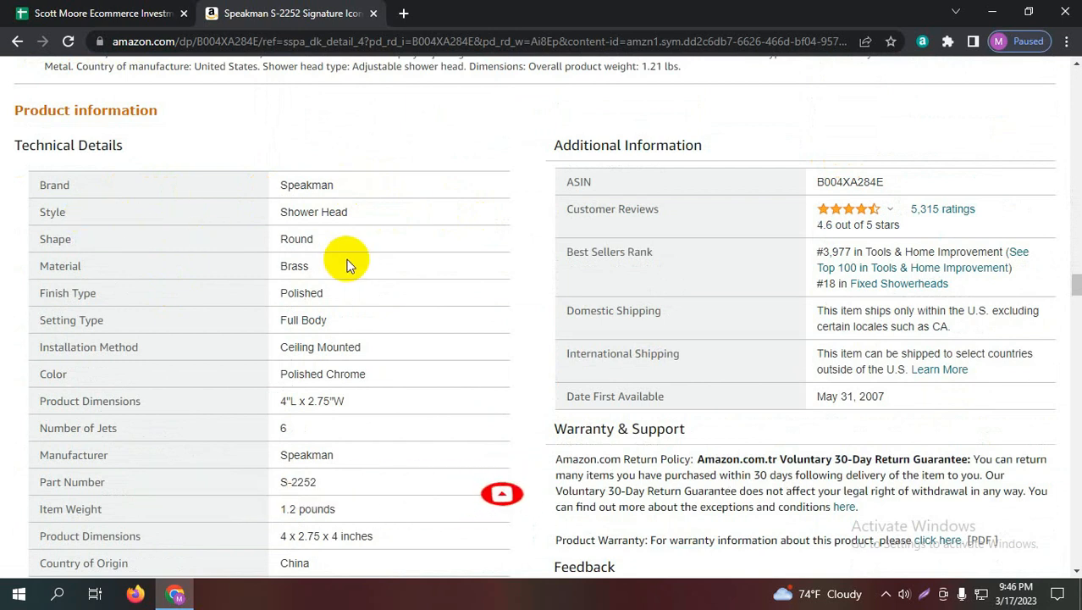
scroll(350, 264, "down", 1)
scroll(351, 264, "down", 2)
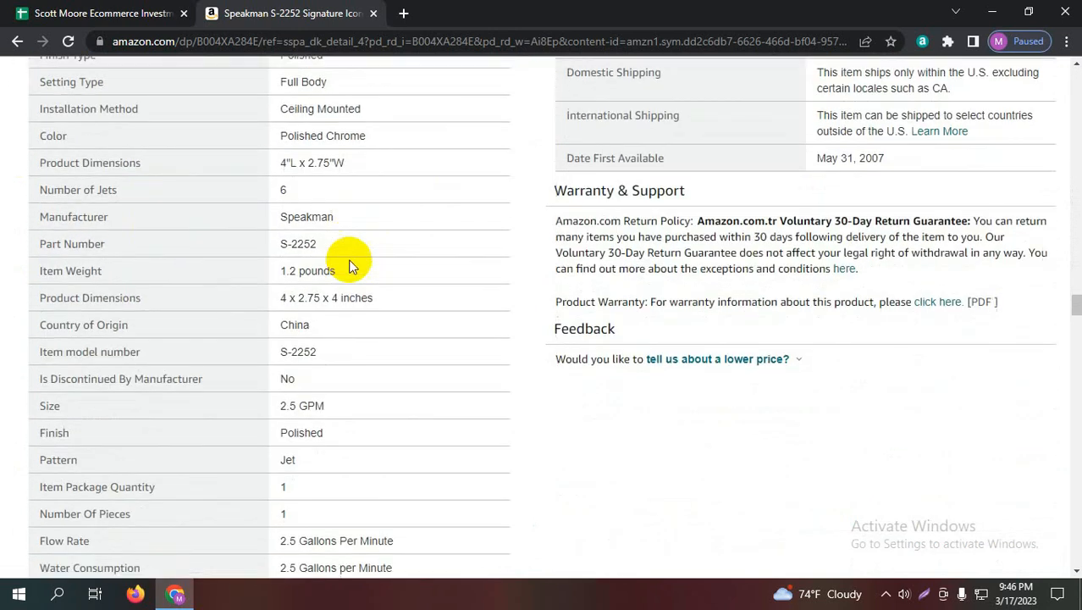
scroll(351, 265, "down", 2)
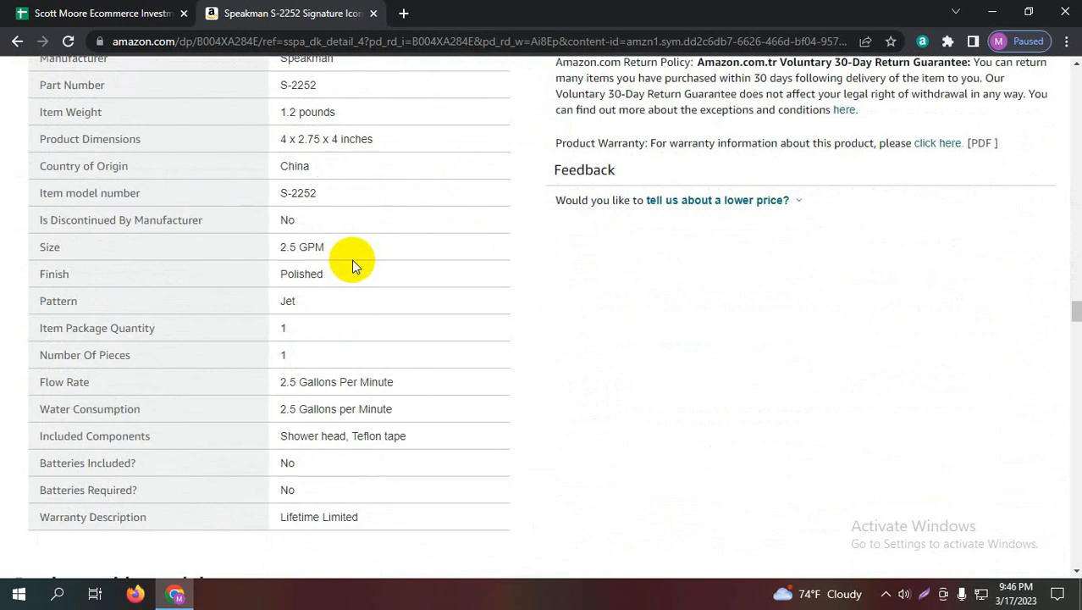
scroll(315, 335, "up", 1)
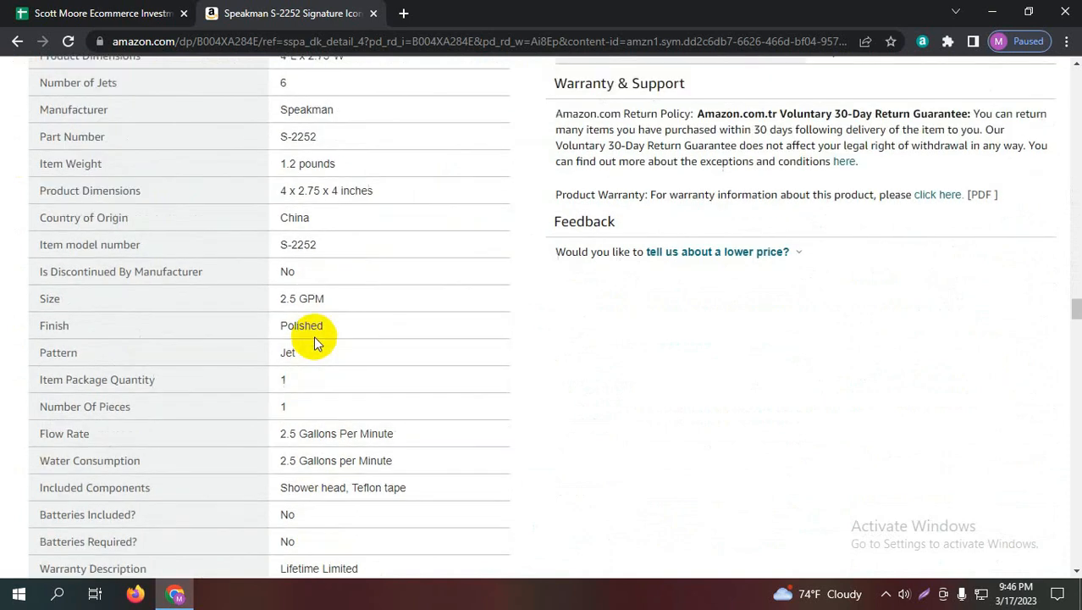
scroll(320, 320, "up", 1)
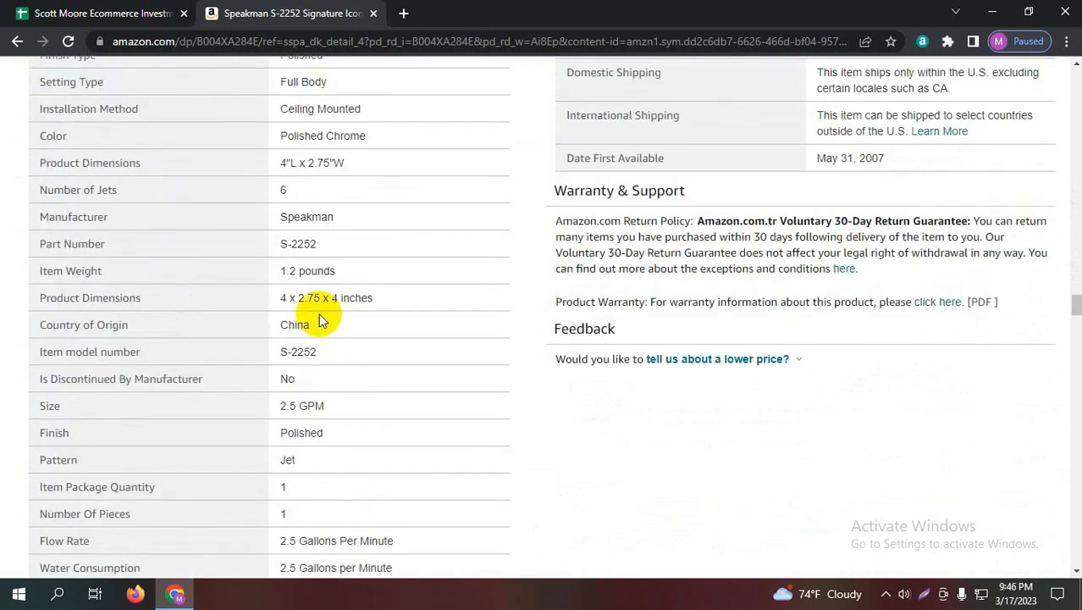
scroll(330, 296, "up", 1)
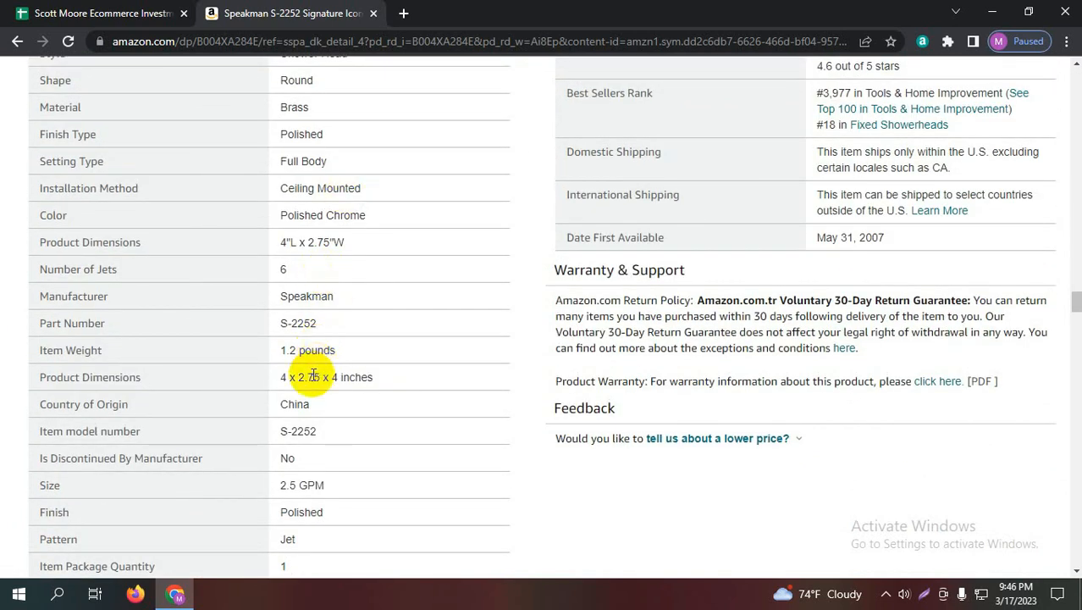
scroll(314, 375, "up", 3)
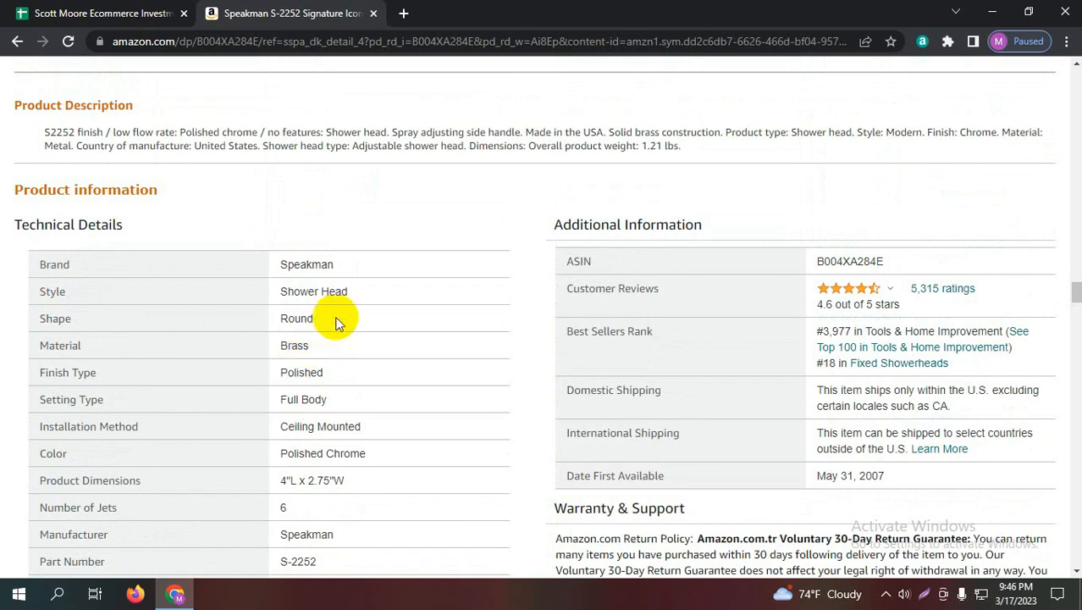
scroll(335, 322, "up", 1)
scroll(335, 322, "up", 15)
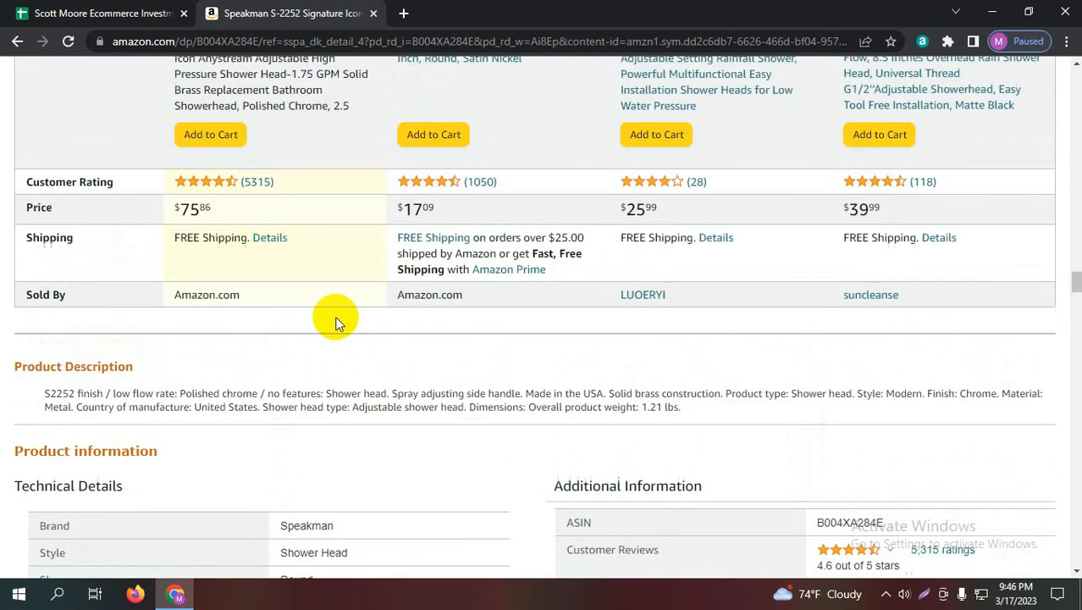
scroll(336, 322, "up", 15)
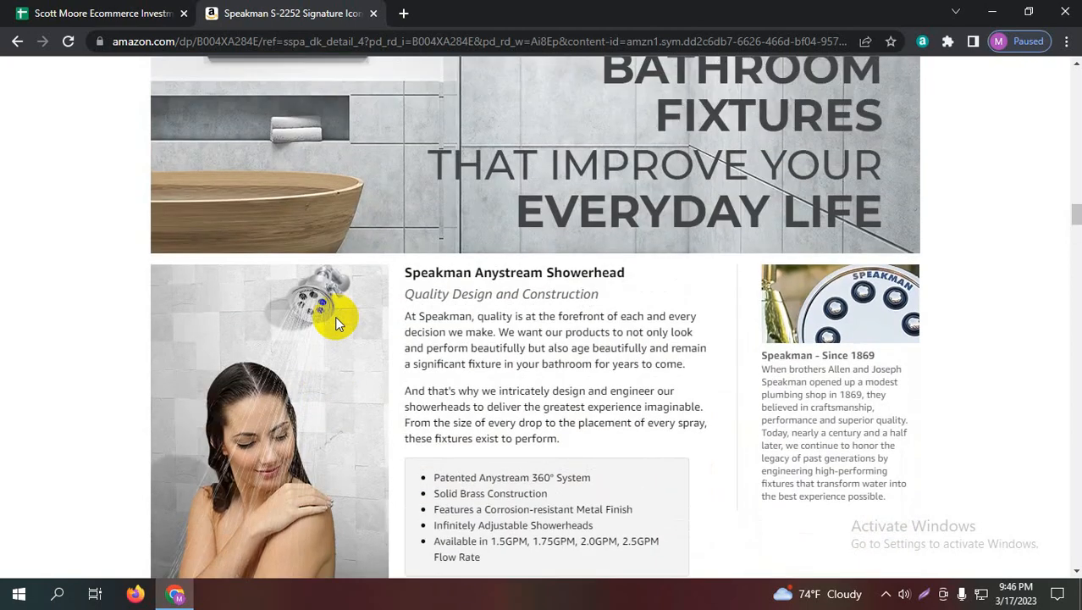
scroll(337, 317, "up", 15)
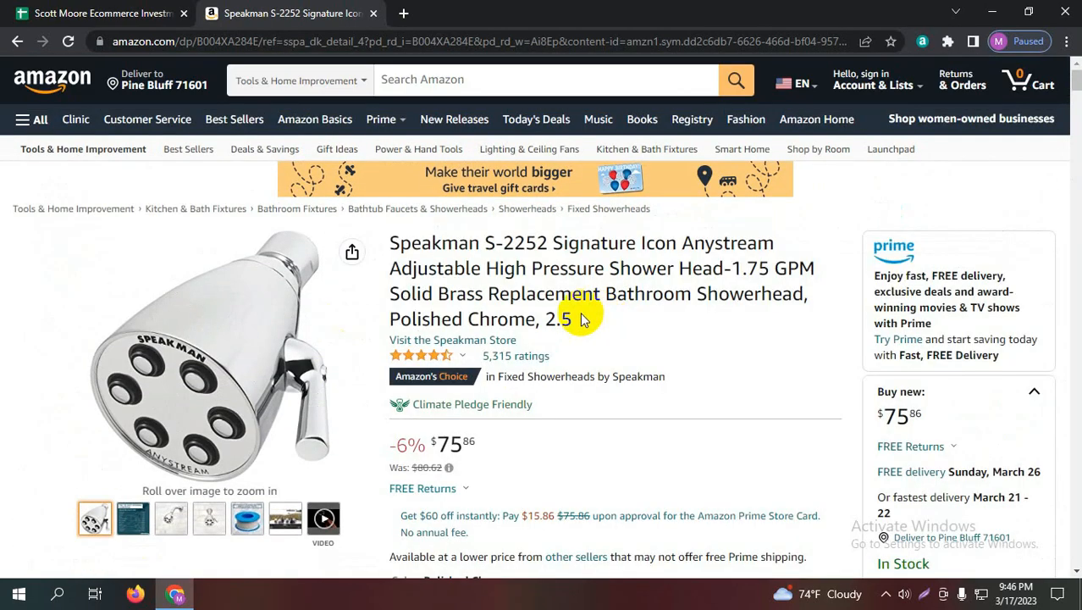
Step: Search Google for the full Amazon product title and open the matching Walmart listing
left_click_drag(575, 320, 392, 245)
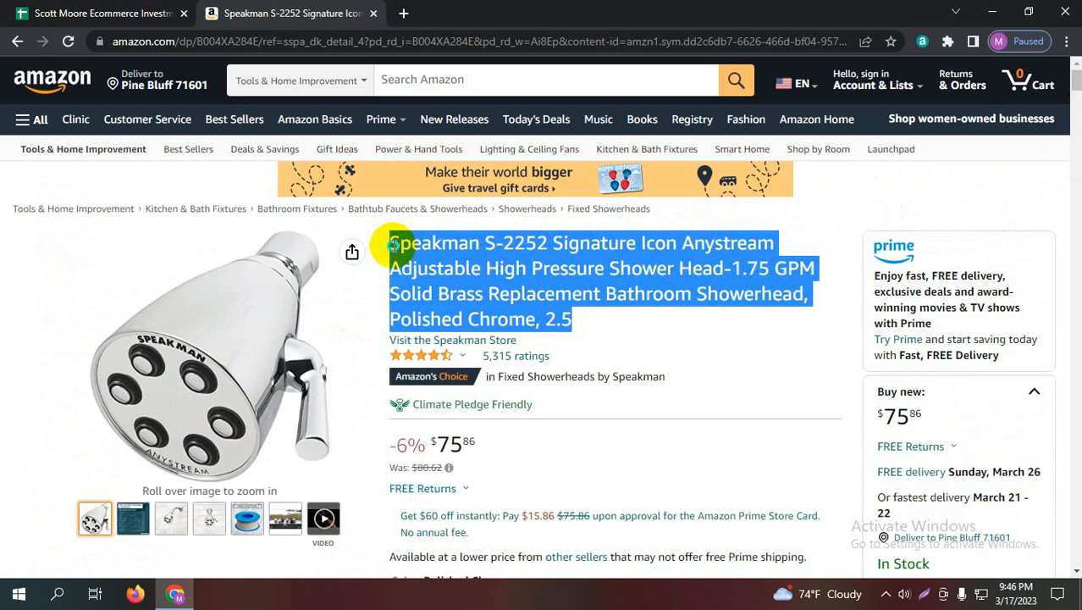
right_click(391, 246)
left_click(429, 292)
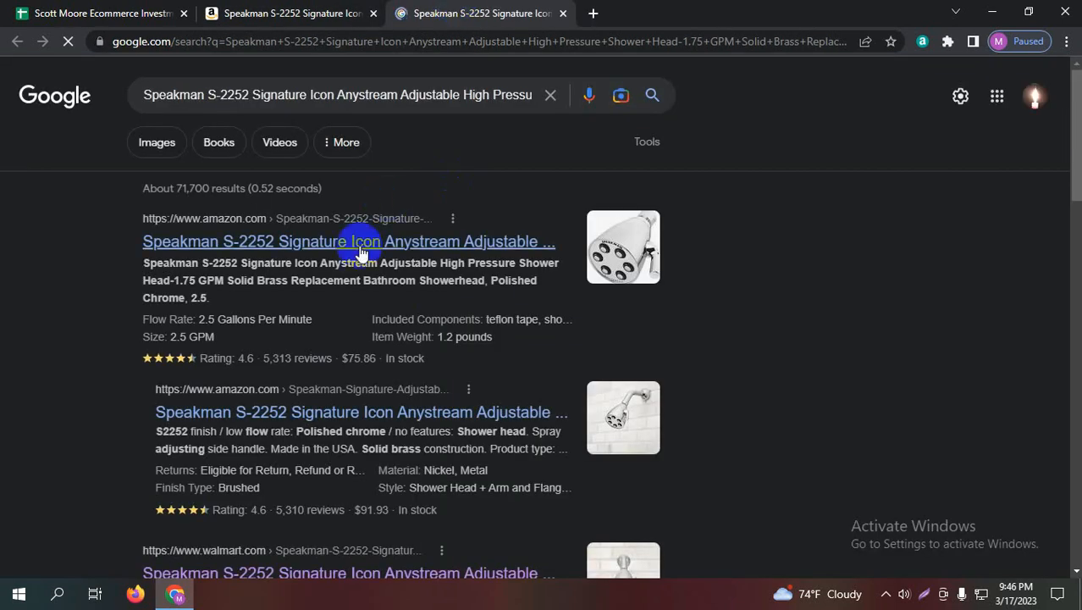
scroll(389, 398, "down", 2)
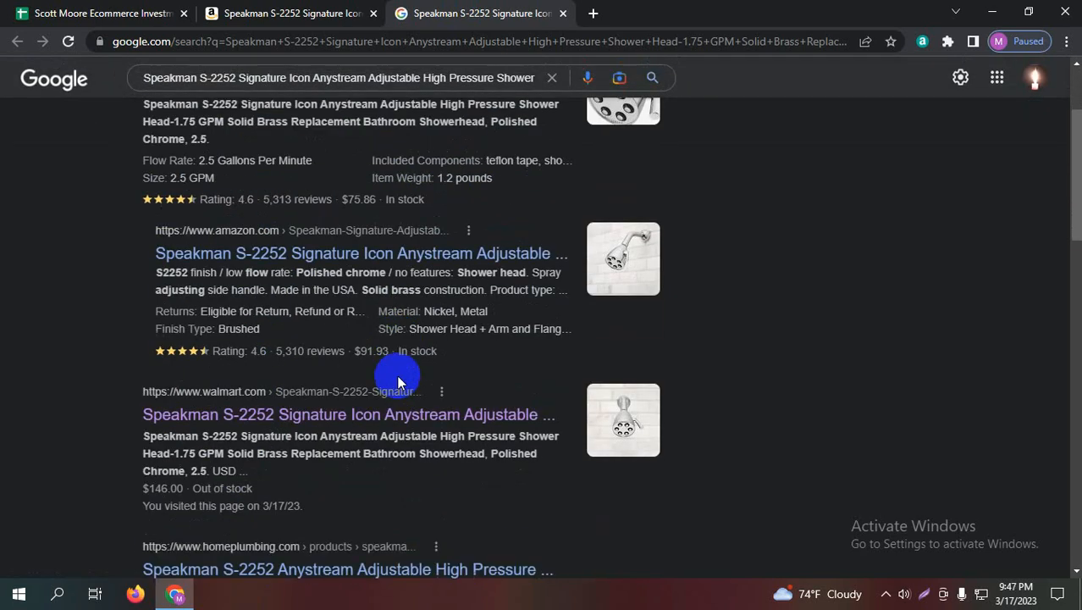
left_click(360, 417)
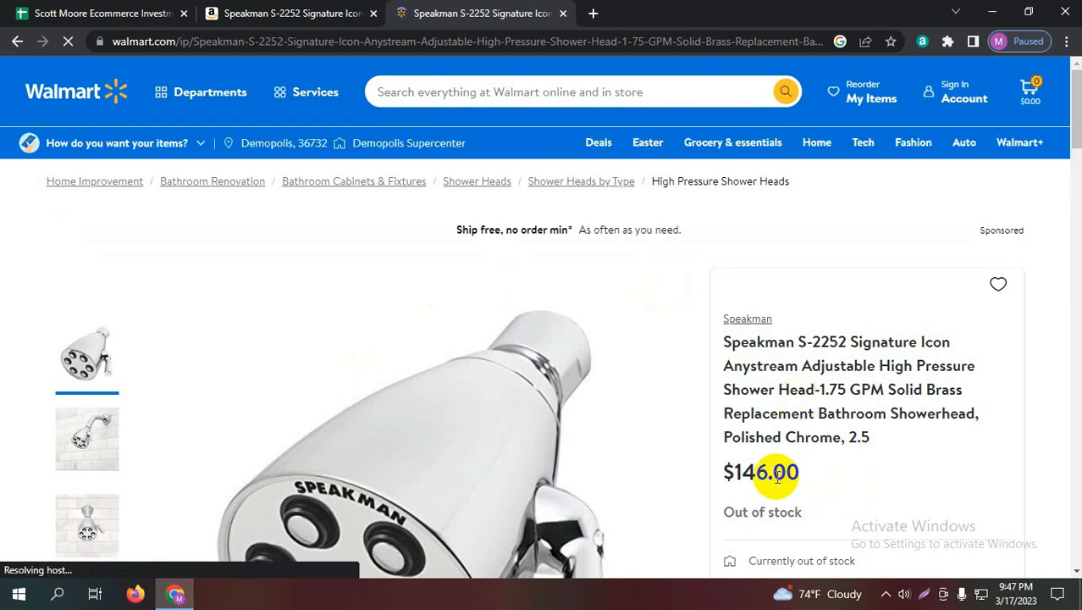
Step: Check the shower head's price and stock status on the Walmart product page
scroll(822, 467, "down", 2)
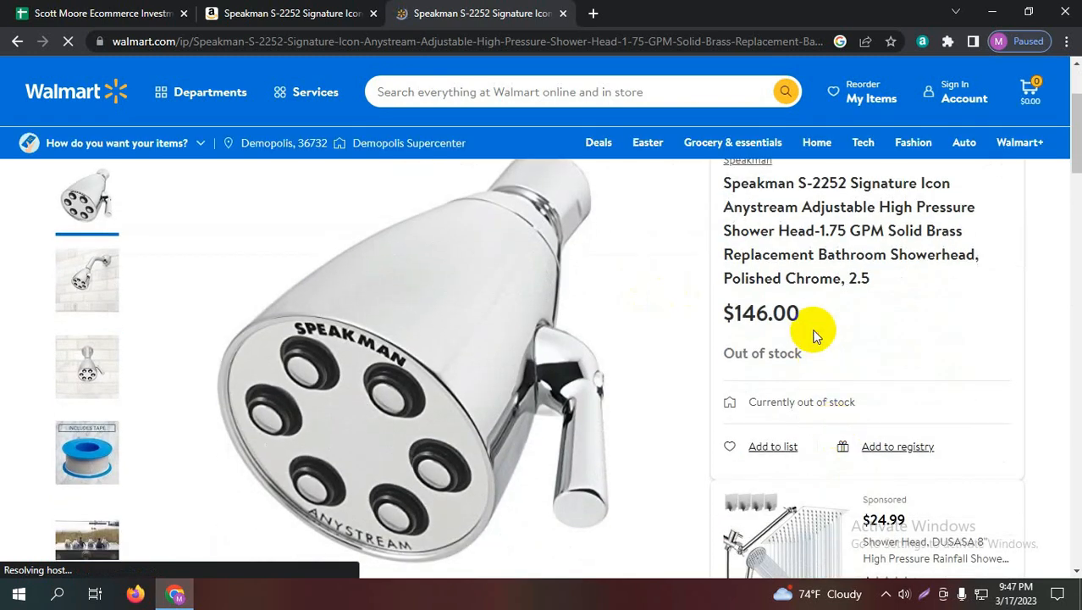
scroll(808, 382, "down", 4)
scroll(806, 413, "up", 2)
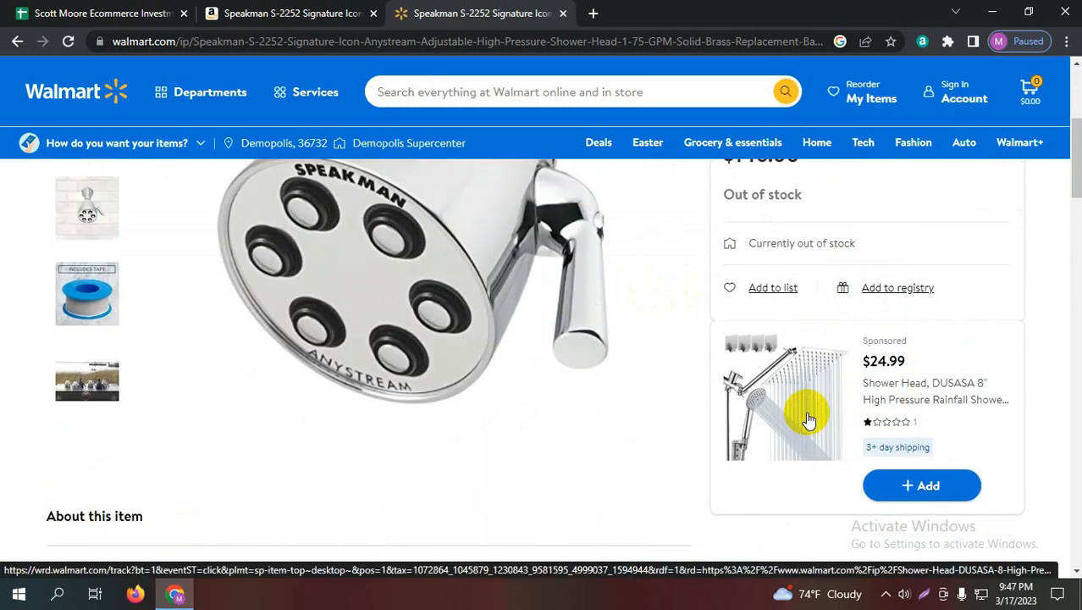
scroll(805, 415, "up", 4)
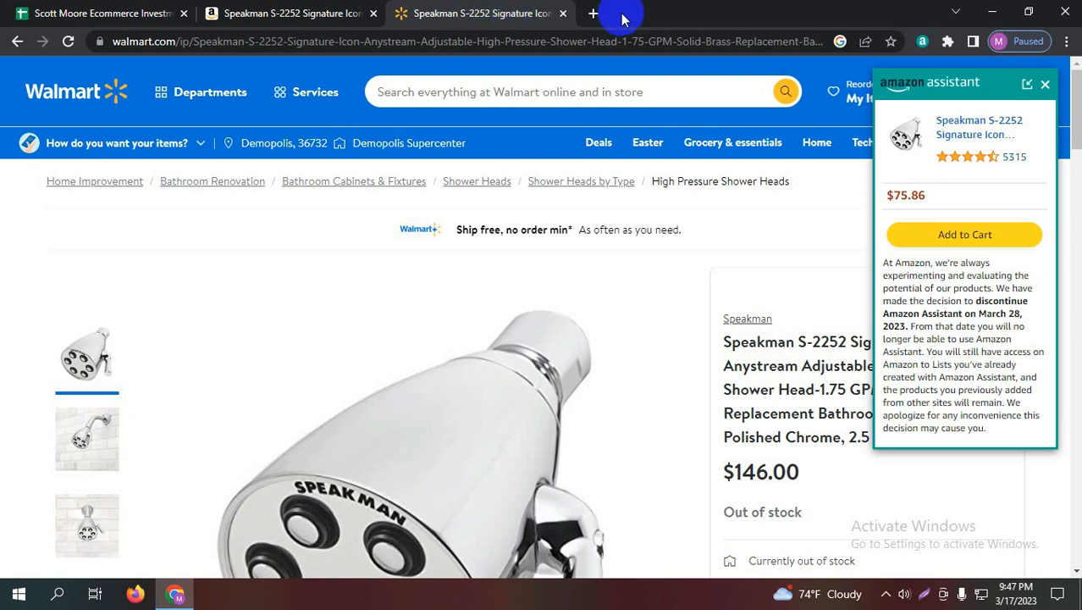
Step: Find Walmart Seller Center by searching for "walmart seller central" in a new tab, and log in with the account e-mail and password
left_click(593, 14)
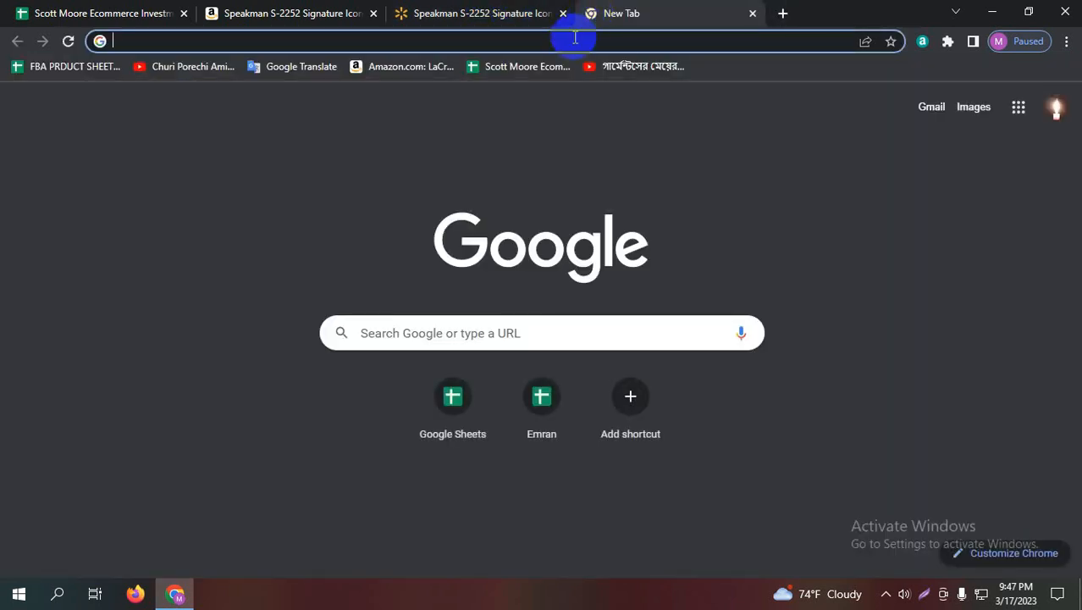
left_click(575, 37)
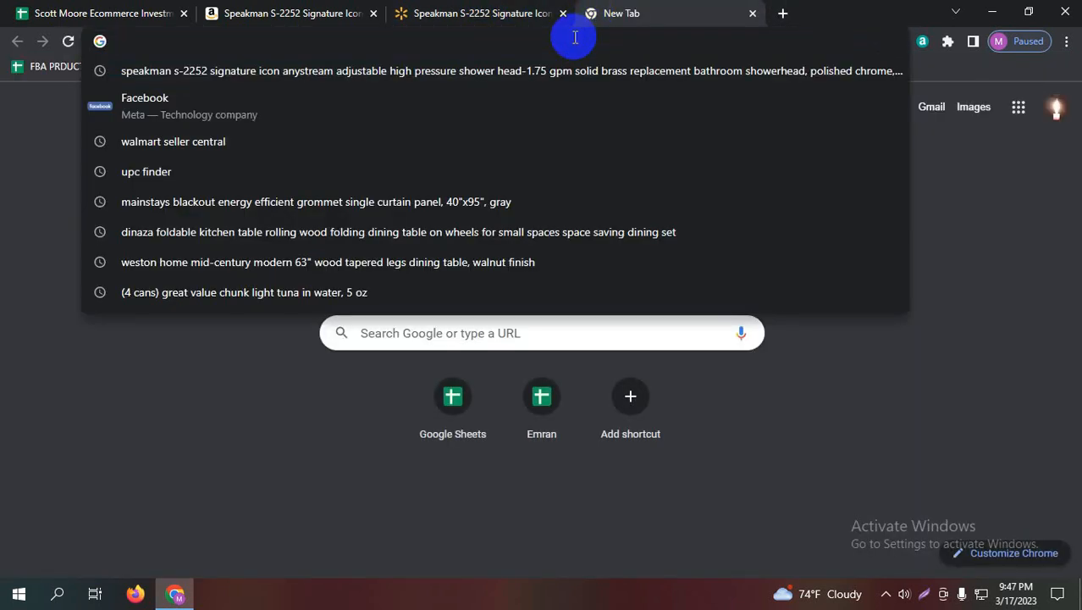
left_click(298, 143)
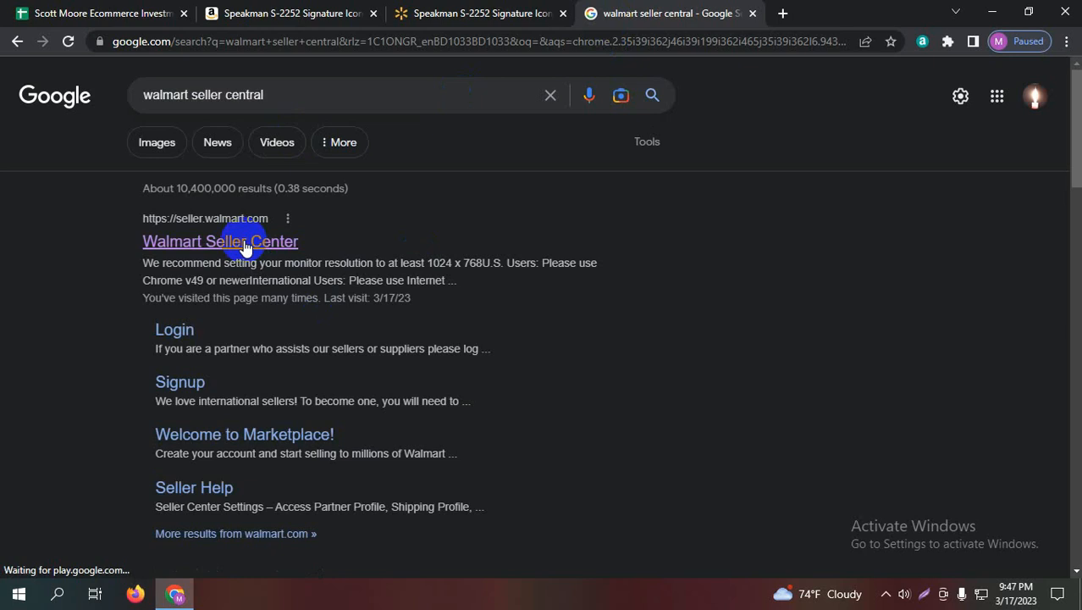
left_click(244, 244)
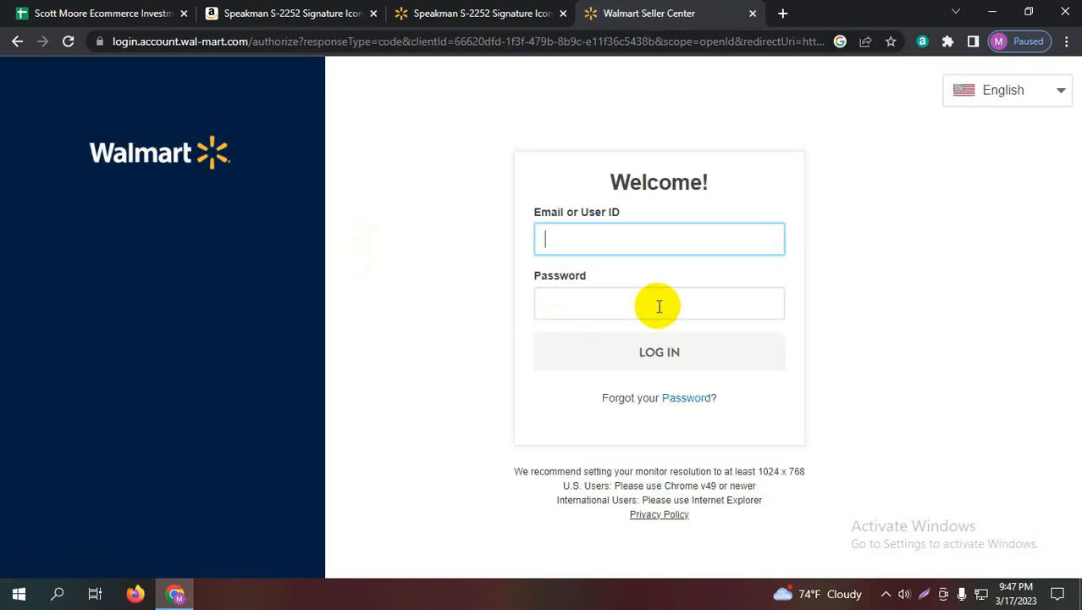
left_click(659, 352)
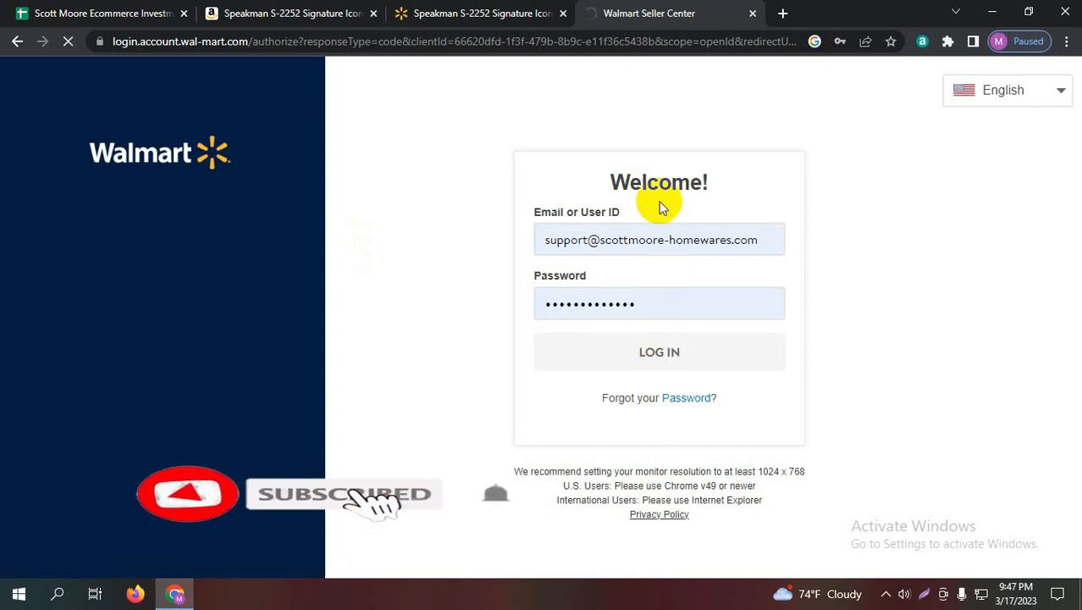
left_click(505, 10)
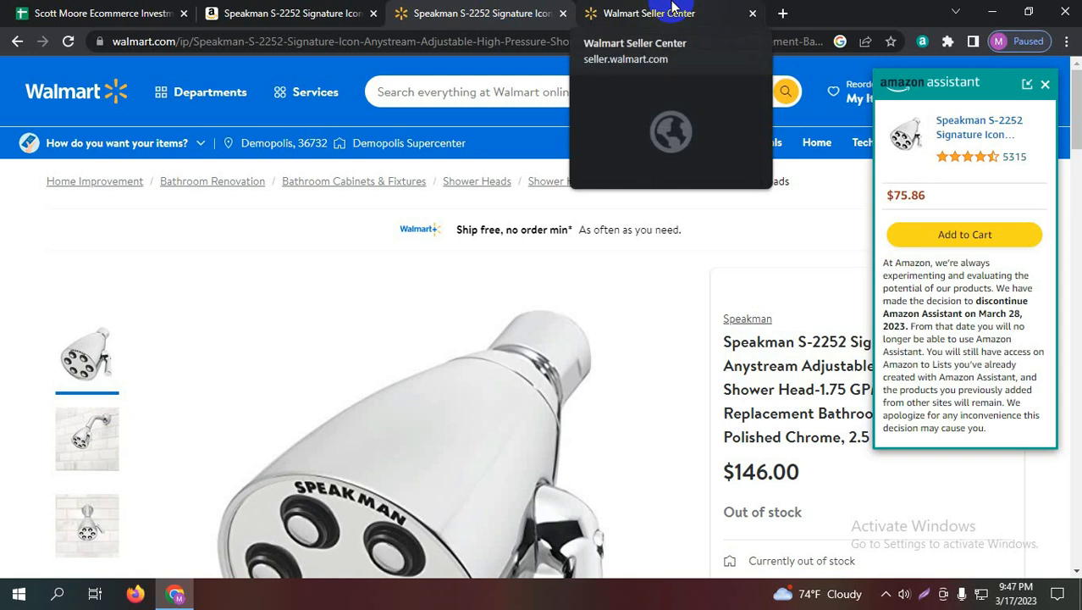
Step: Open the catalog's Items page in Walmart Seller Center
left_click(669, 12)
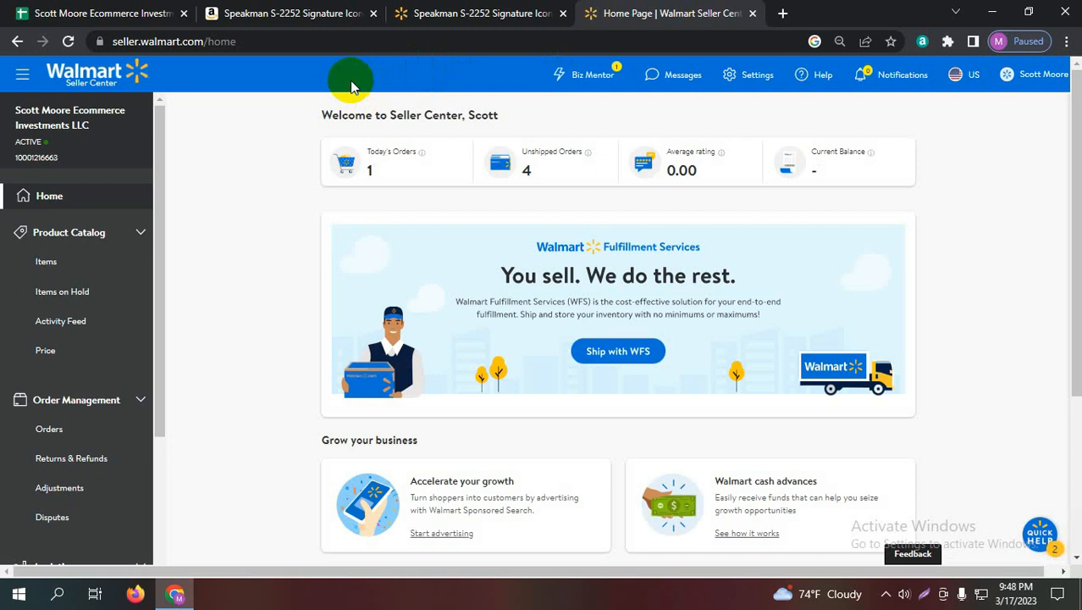
left_click(49, 262)
left_click(42, 264)
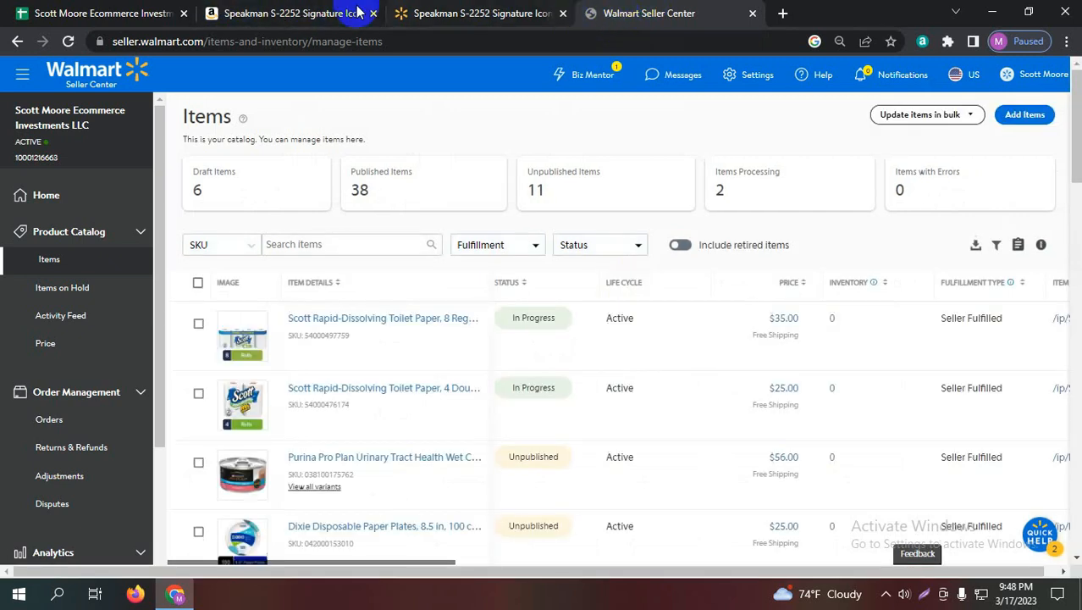
Step: Copy the shower head's Amazon page address into the Supplier URL cell E73 of the inventory sheet
left_click(288, 11)
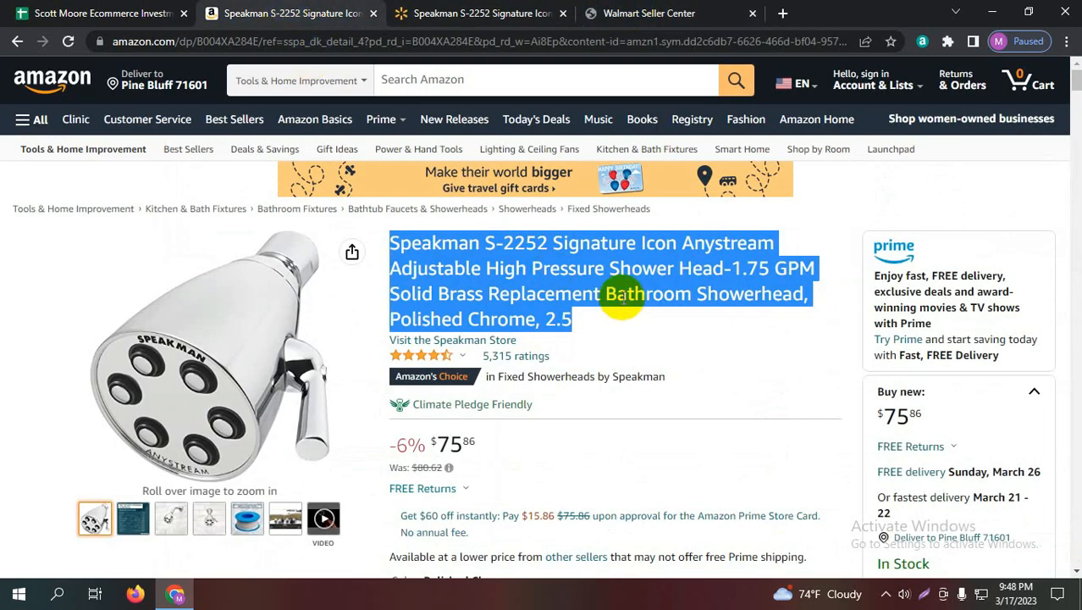
left_click(614, 260)
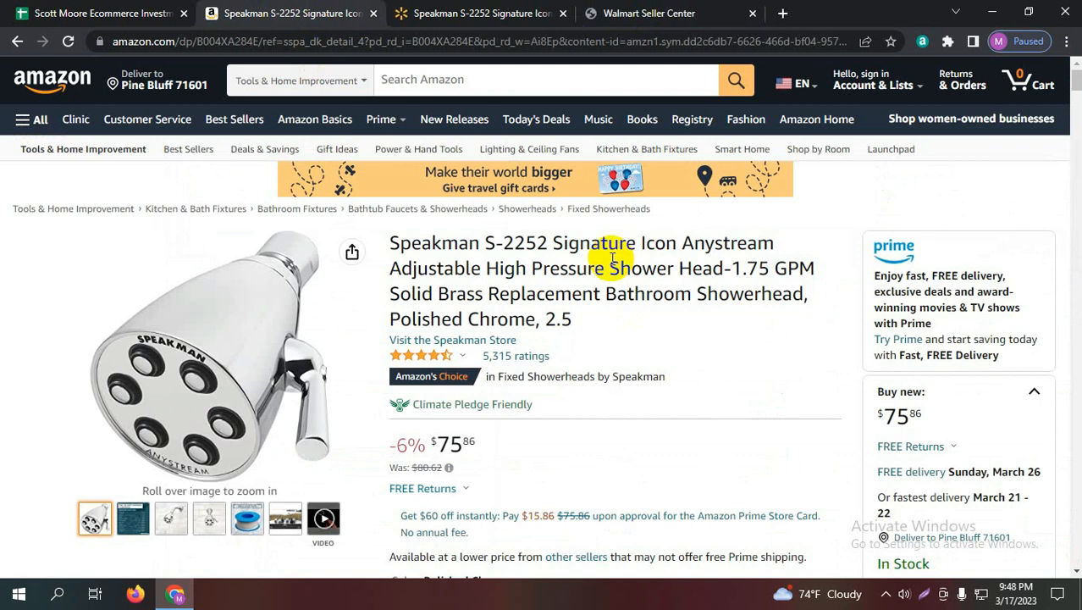
left_click(326, 48)
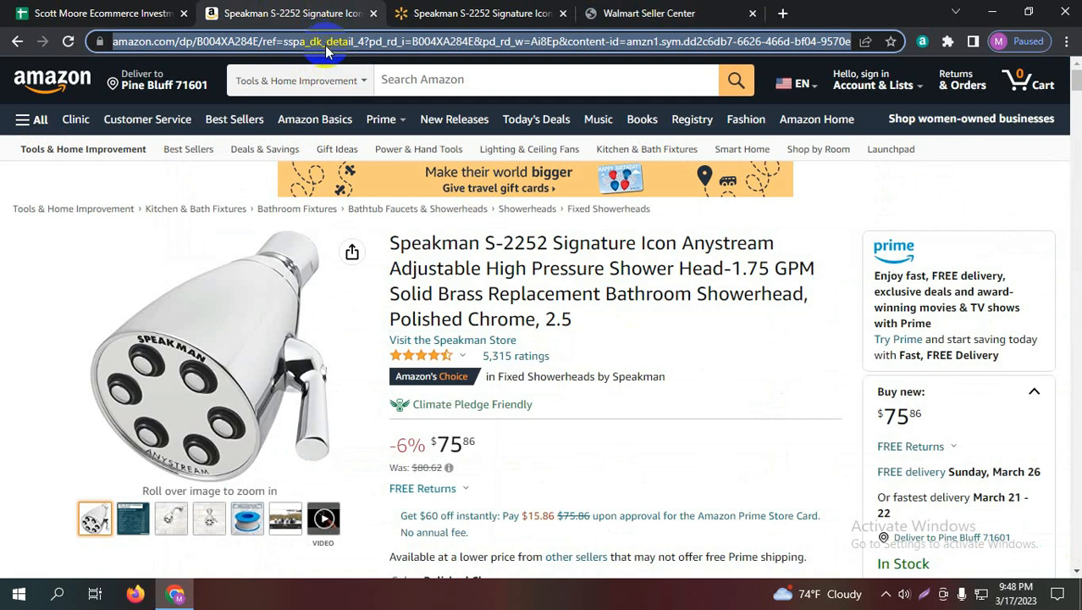
left_click(59, 8)
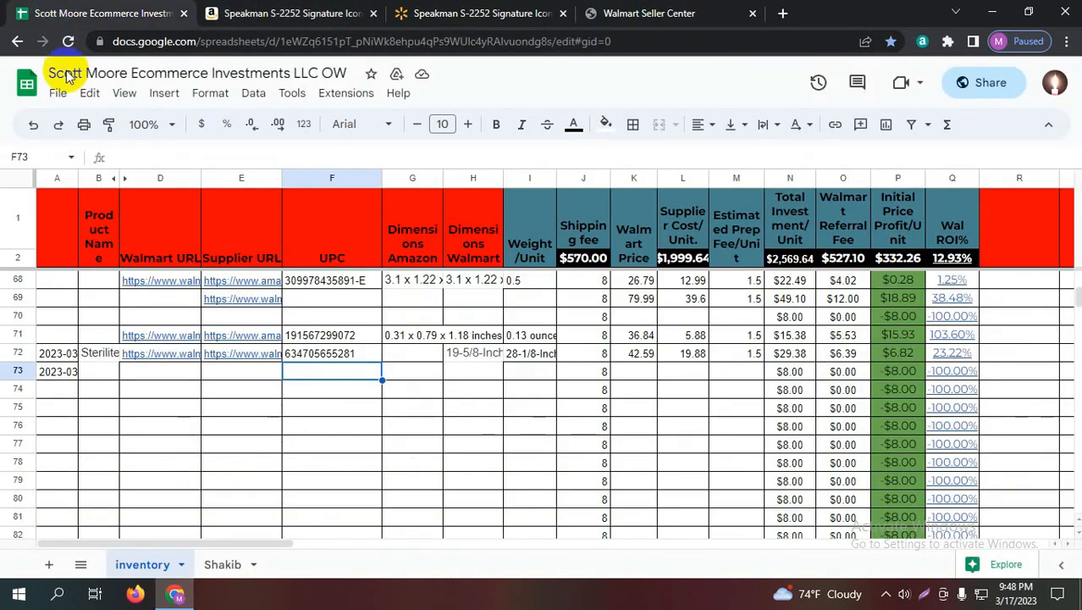
left_click(402, 420)
left_click(226, 376)
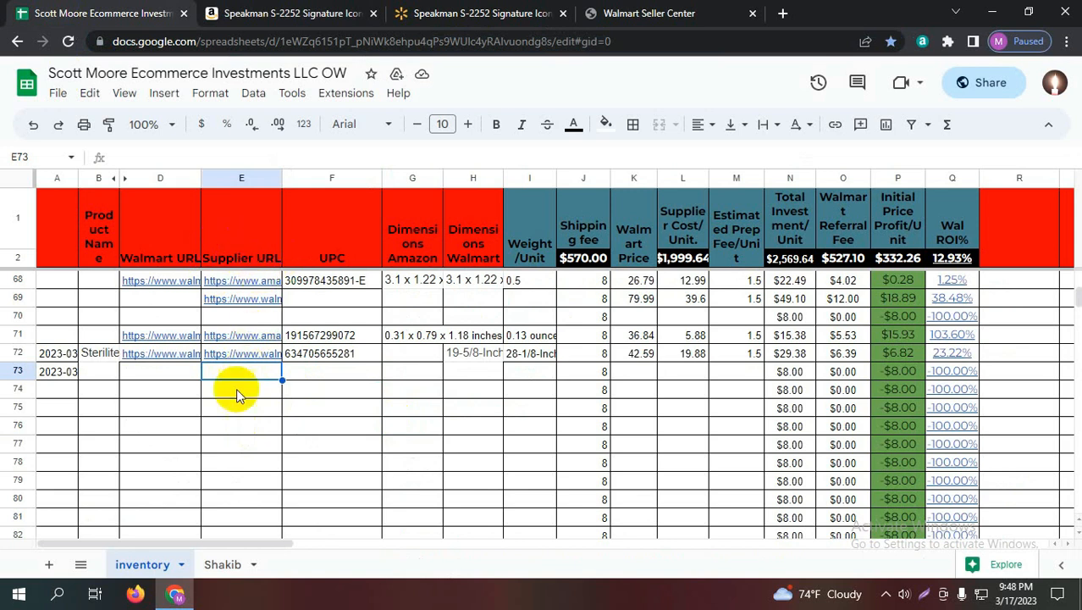
key("ctrl+v")
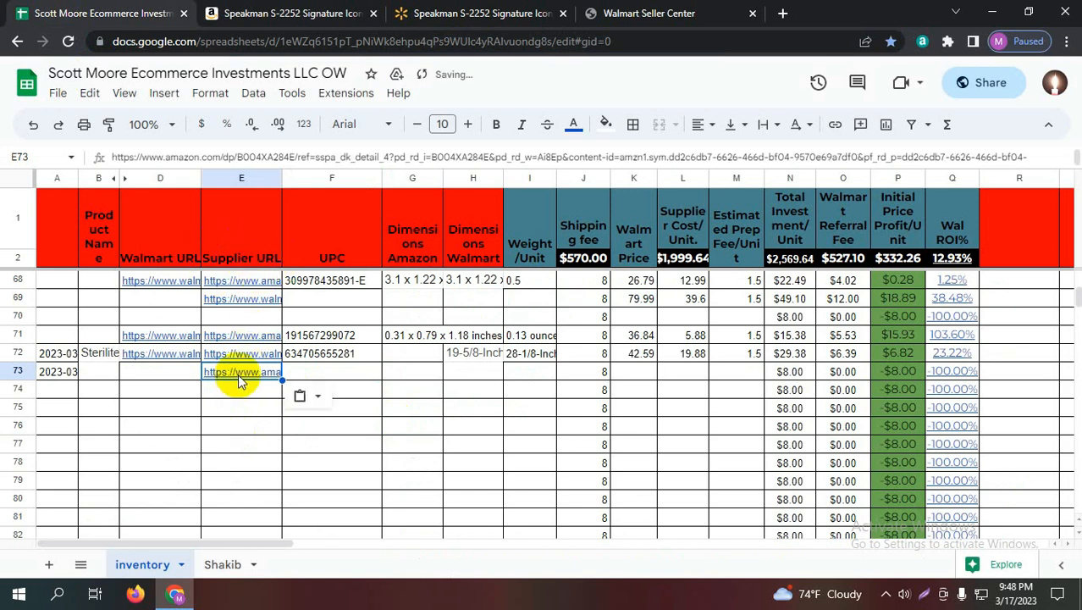
Step: Copy the shower head's Walmart page address into the Walmart URL cell D73 of the inventory sheet
left_click(150, 374)
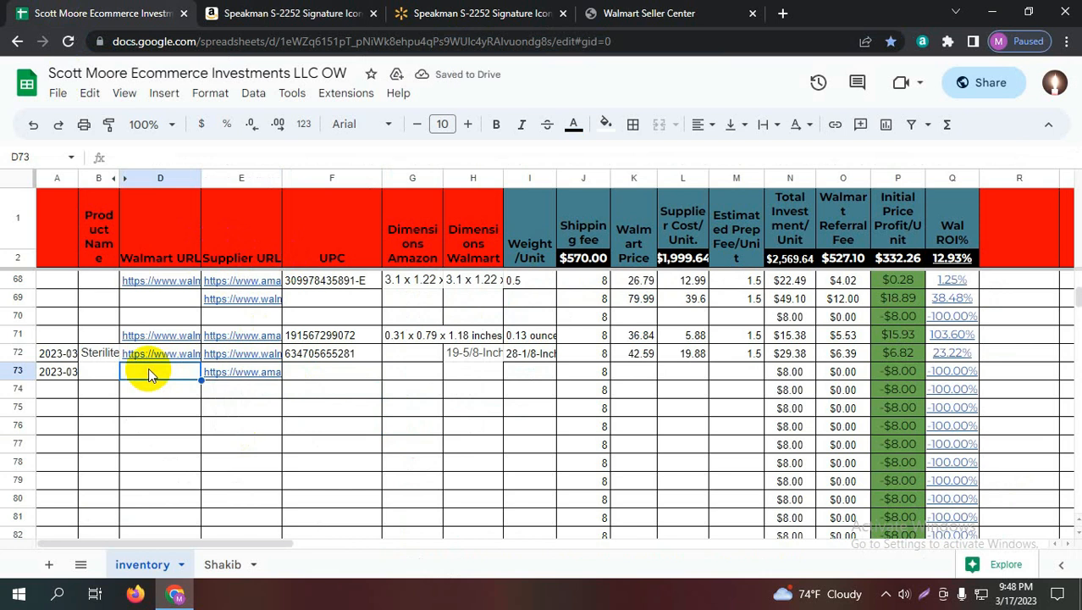
left_click(457, 7)
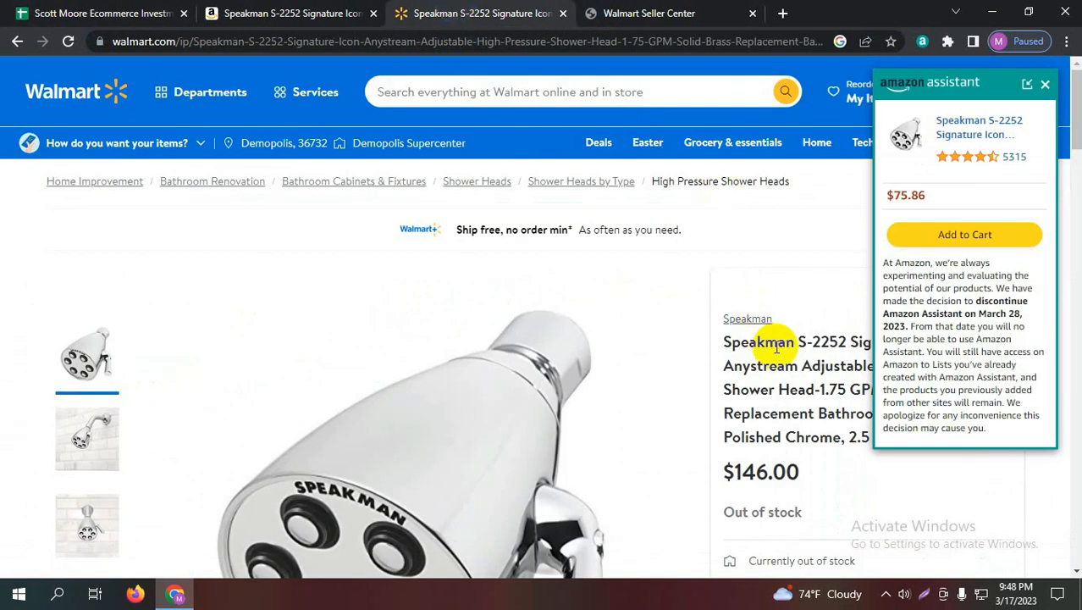
left_click(374, 42)
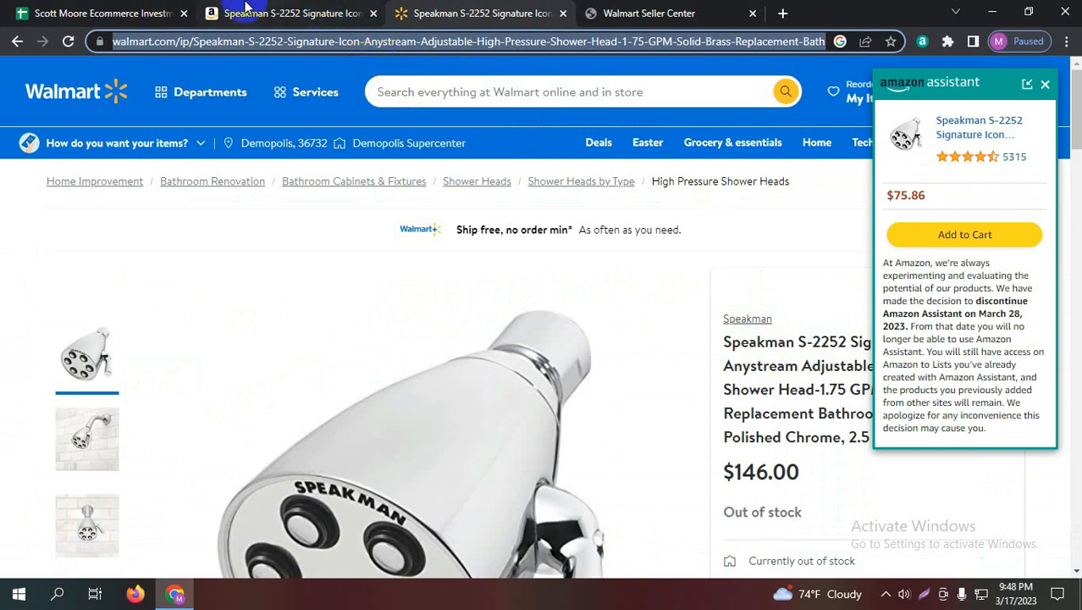
left_click(144, 13)
type("https://www.walmart.com/ip/Speakman-S-2252-Signature-Icon-Anystream-Adjustable-High-Pressure-Shower-Head-1-75-GPM-Solid-Brass-Replacement-Bathroom-Showerhead-Polished-Chrome-2-/179933930")
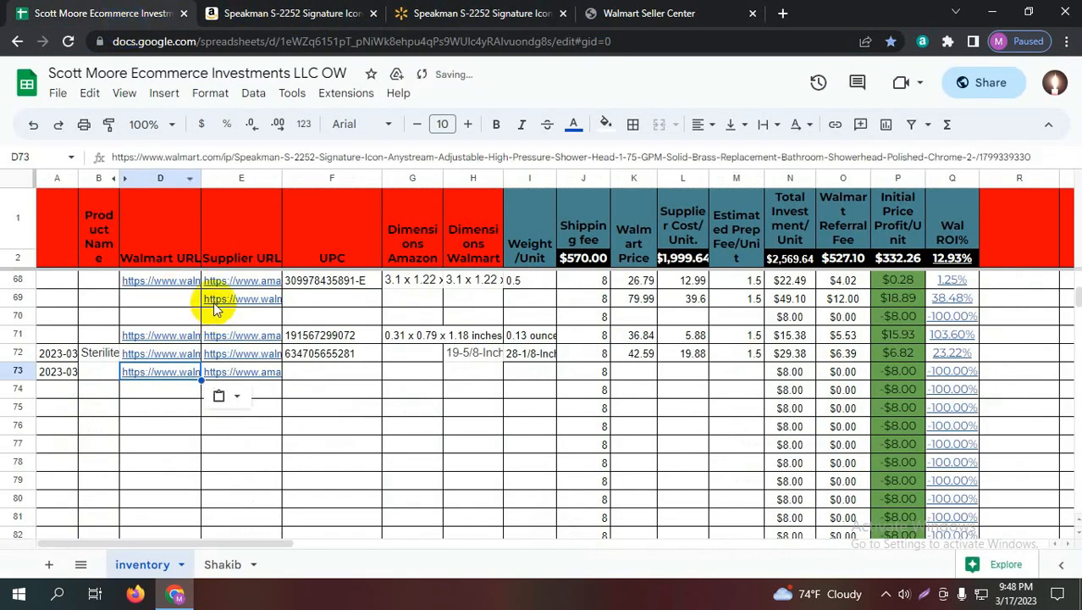
Step: Select the empty UPC cell F73 and examine the Amazon listing's product description, technical details and additional information for a UPC
left_click(318, 372)
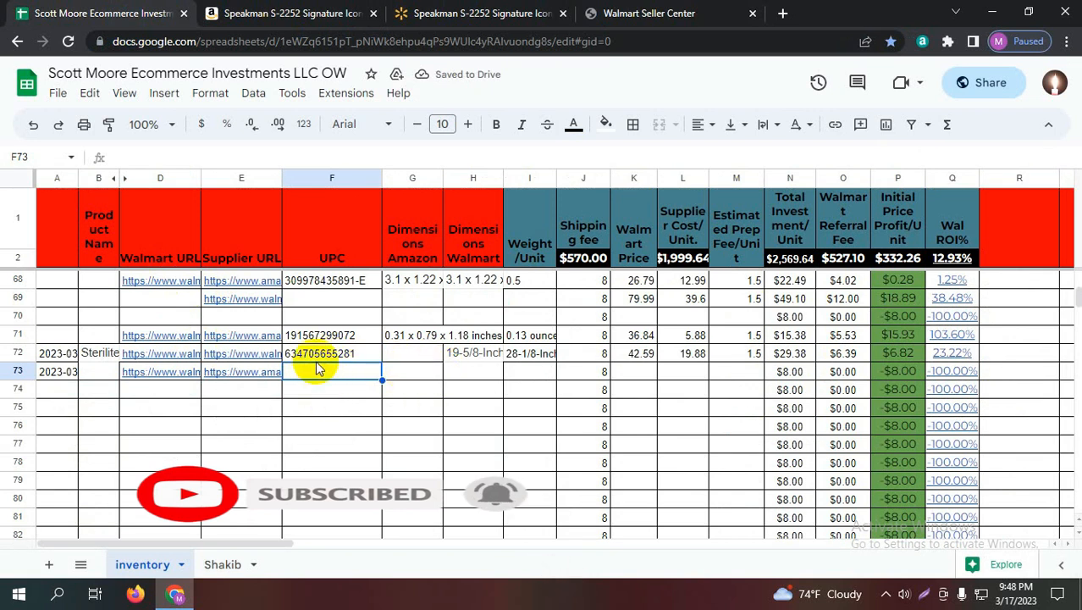
left_click(326, 259)
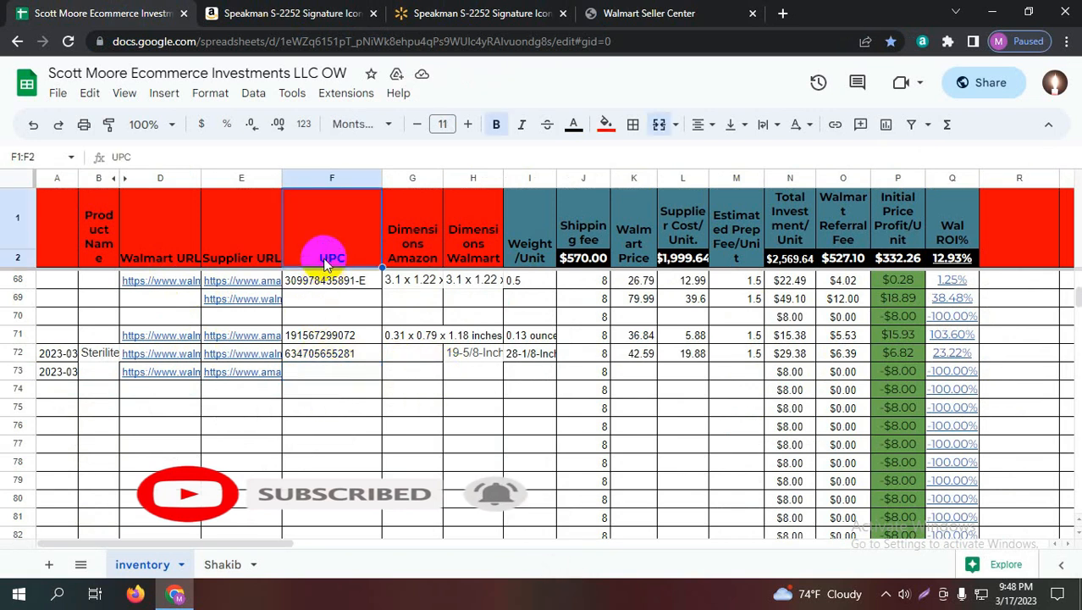
left_click(330, 370)
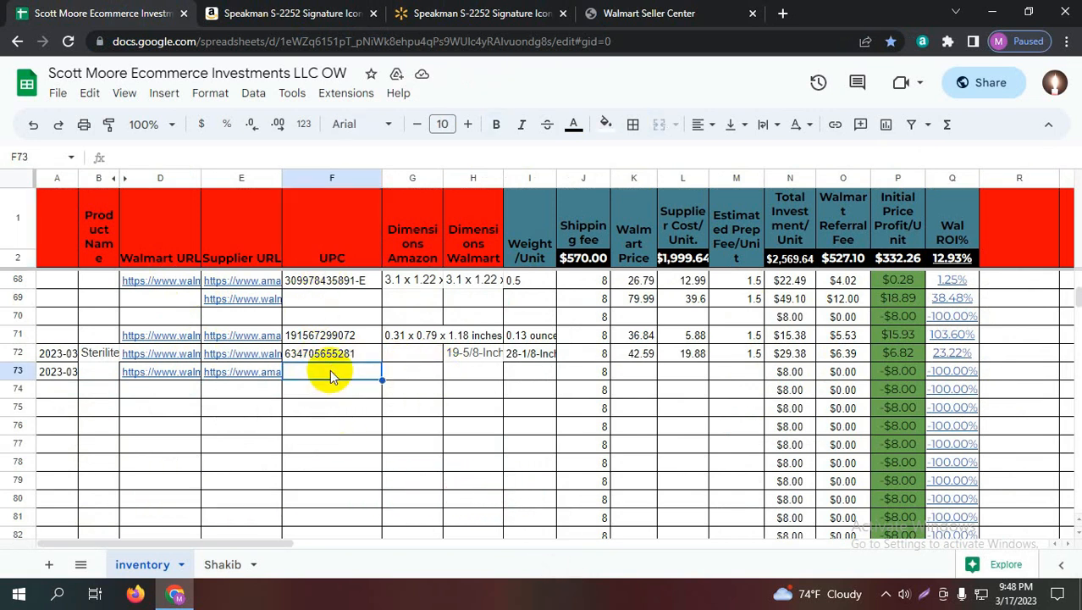
left_click(463, 7)
left_click(301, 12)
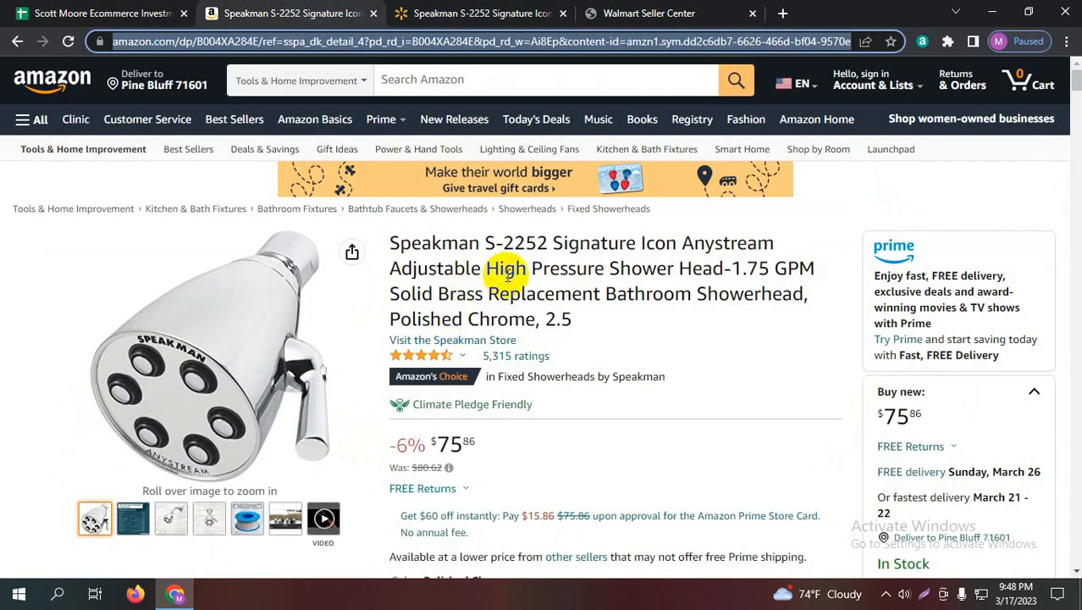
left_click(495, 273)
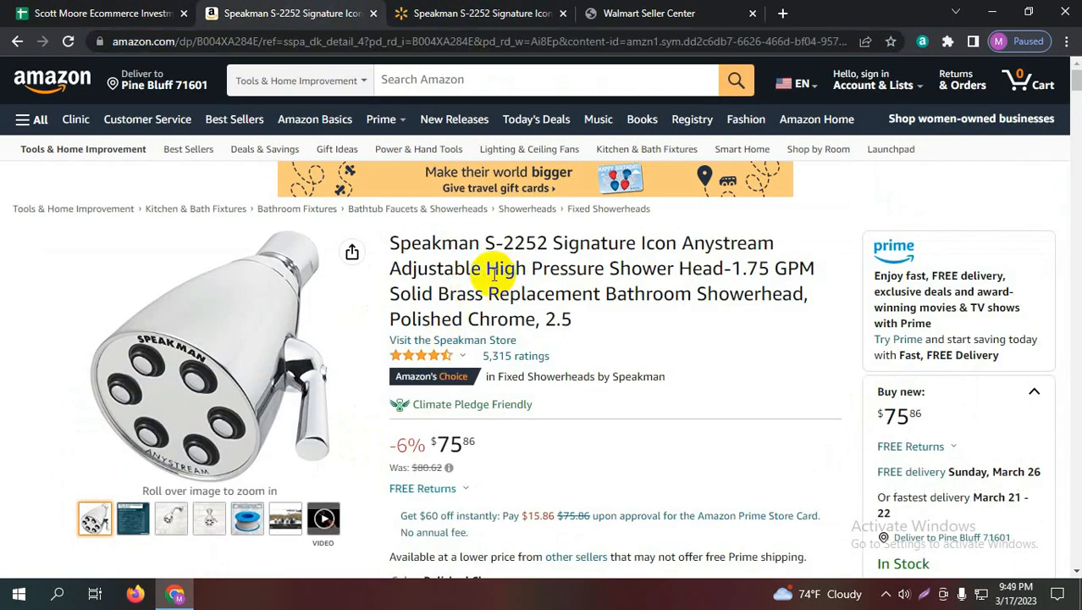
scroll(495, 274, "down", 20)
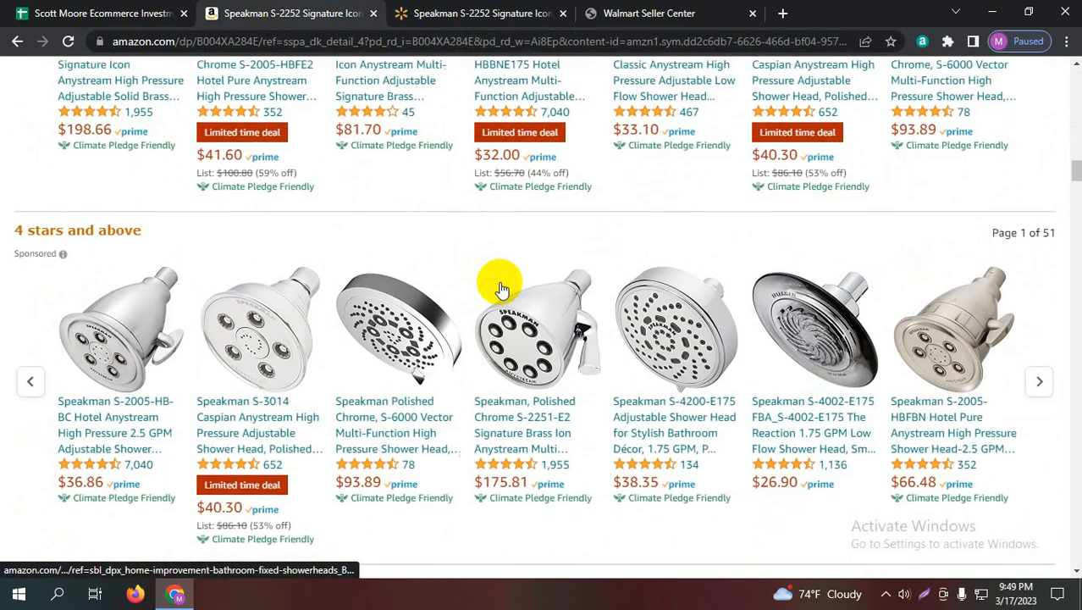
scroll(501, 289, "down", 15)
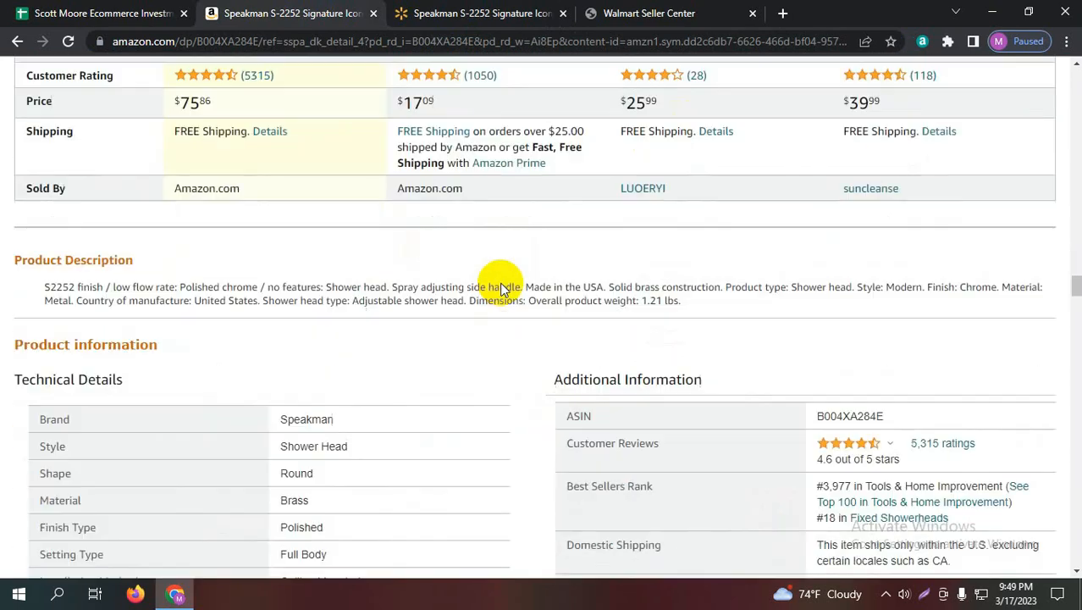
scroll(501, 289, "down", 5)
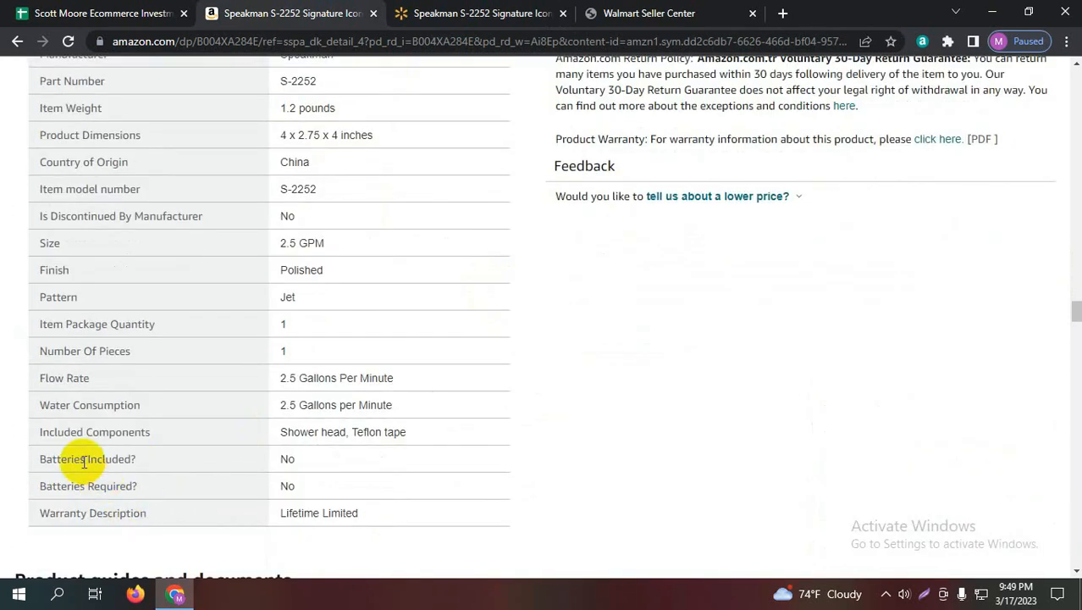
scroll(85, 432, "up", 2)
scroll(80, 414, "up", 2)
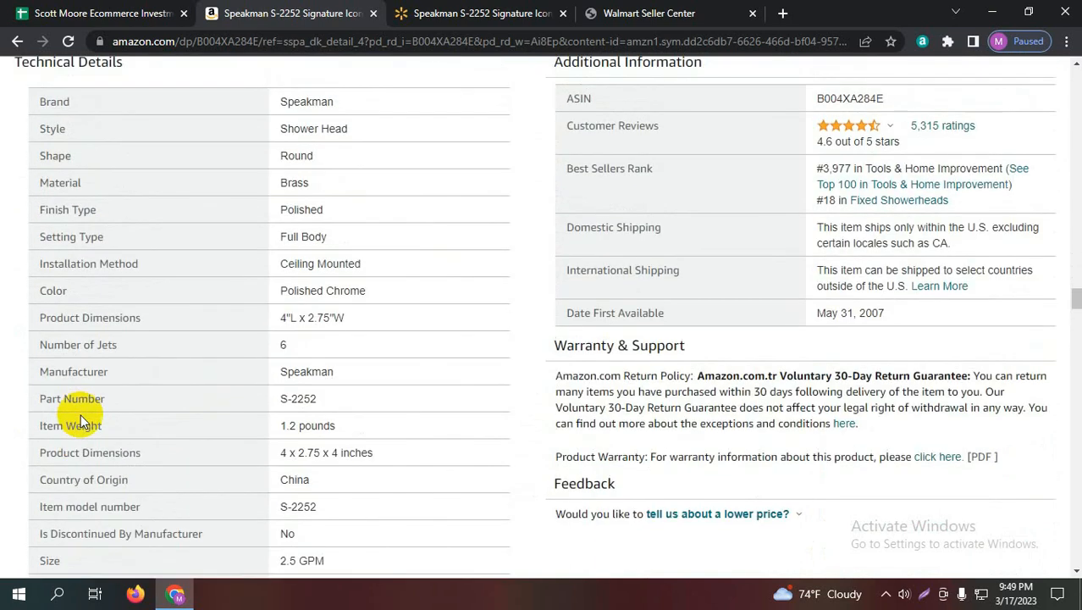
scroll(97, 315, "up", 1)
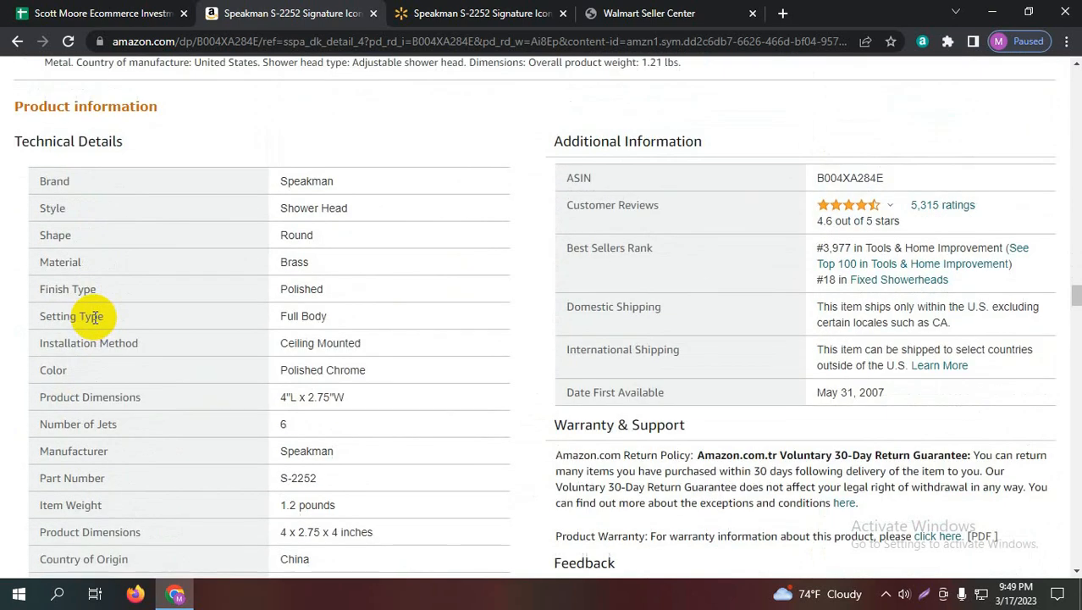
scroll(89, 339, "up", 7)
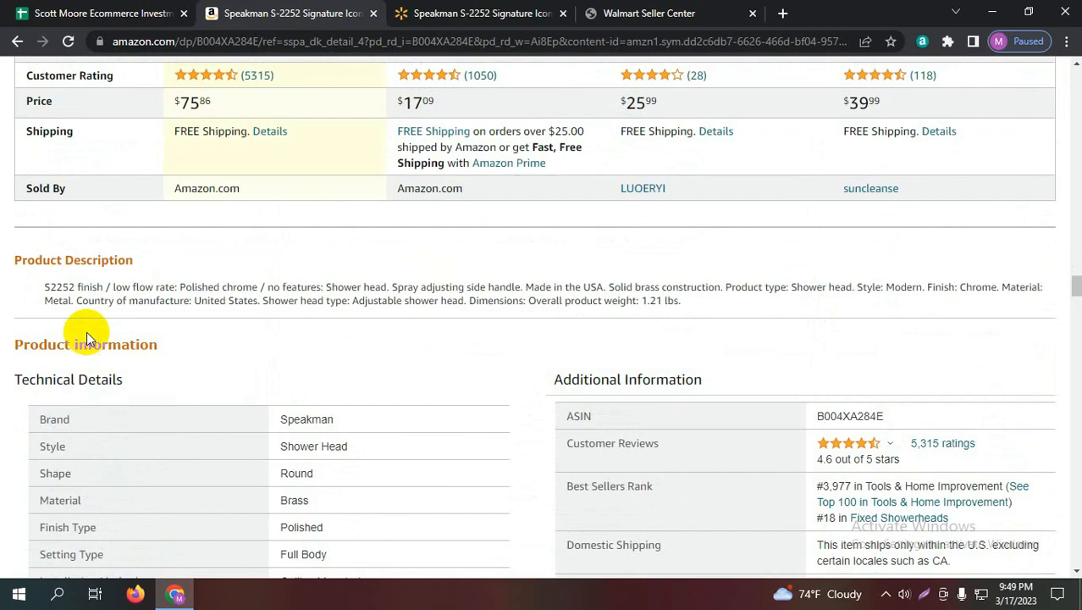
scroll(88, 337, "up", 20)
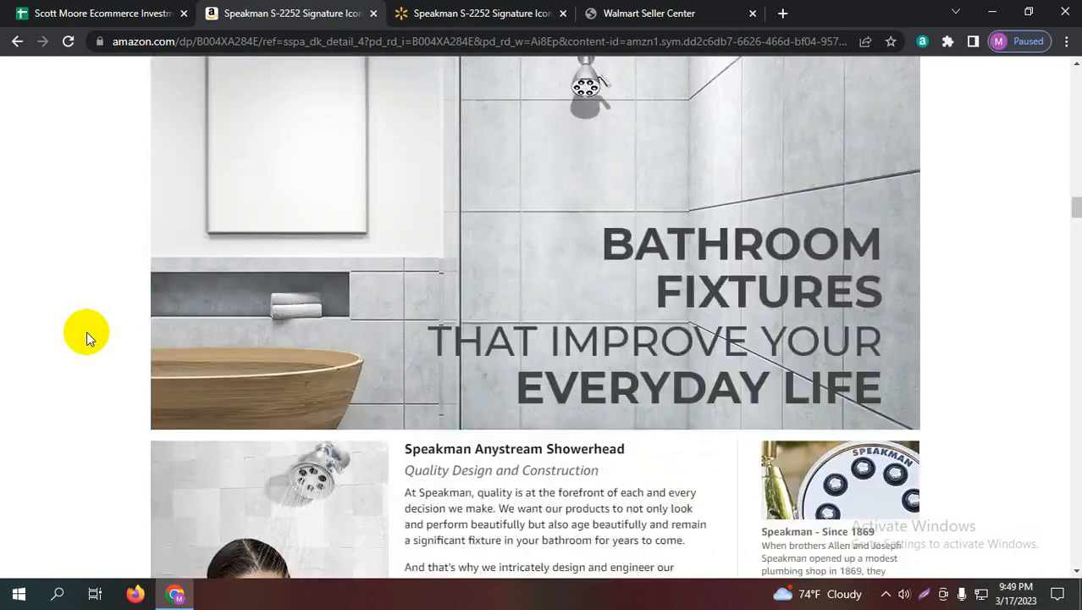
scroll(87, 337, "up", 20)
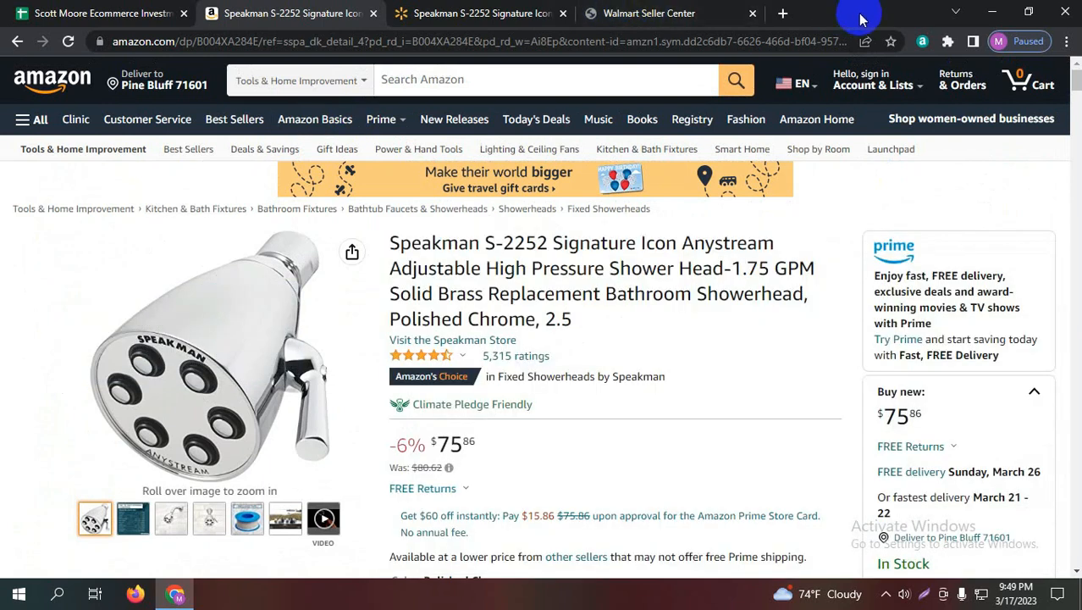
Step: Search Google for "upc finder" in a new tab and open the Barcode Lookup website
left_click(784, 14)
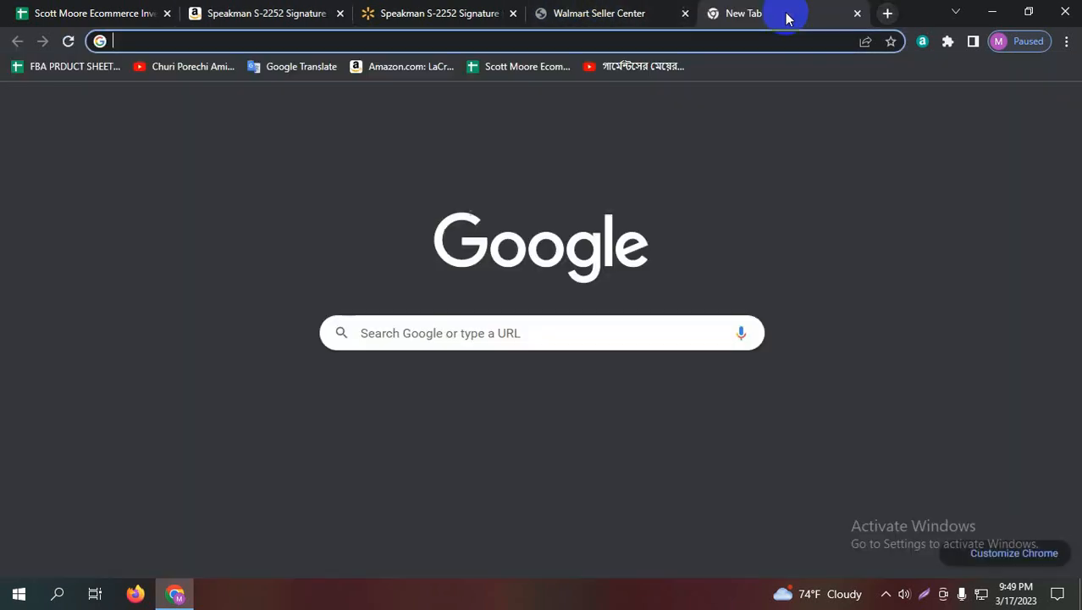
left_click(688, 38)
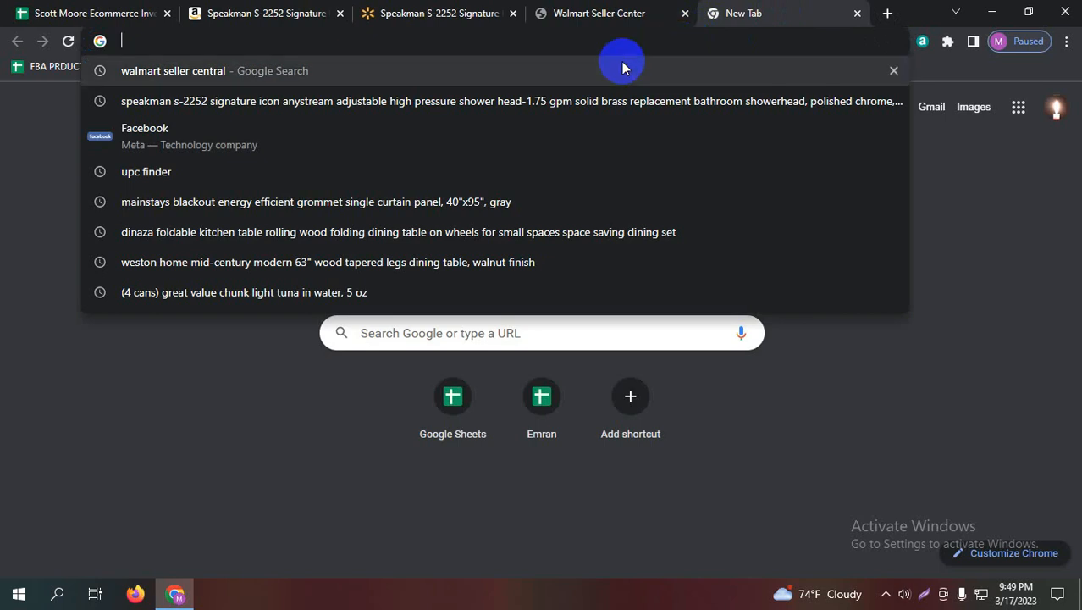
type("upc")
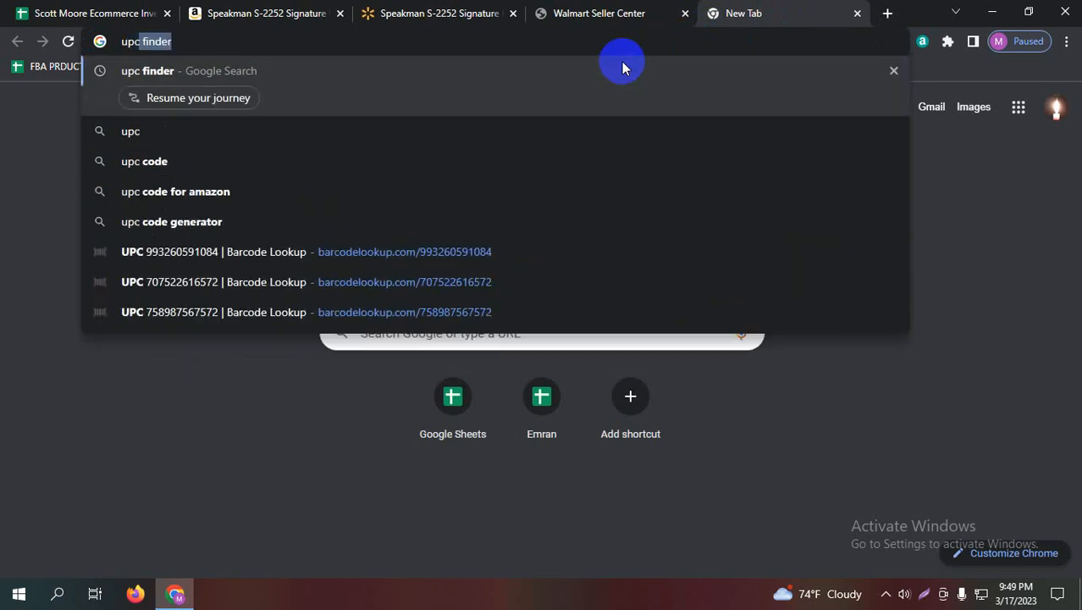
key("Return")
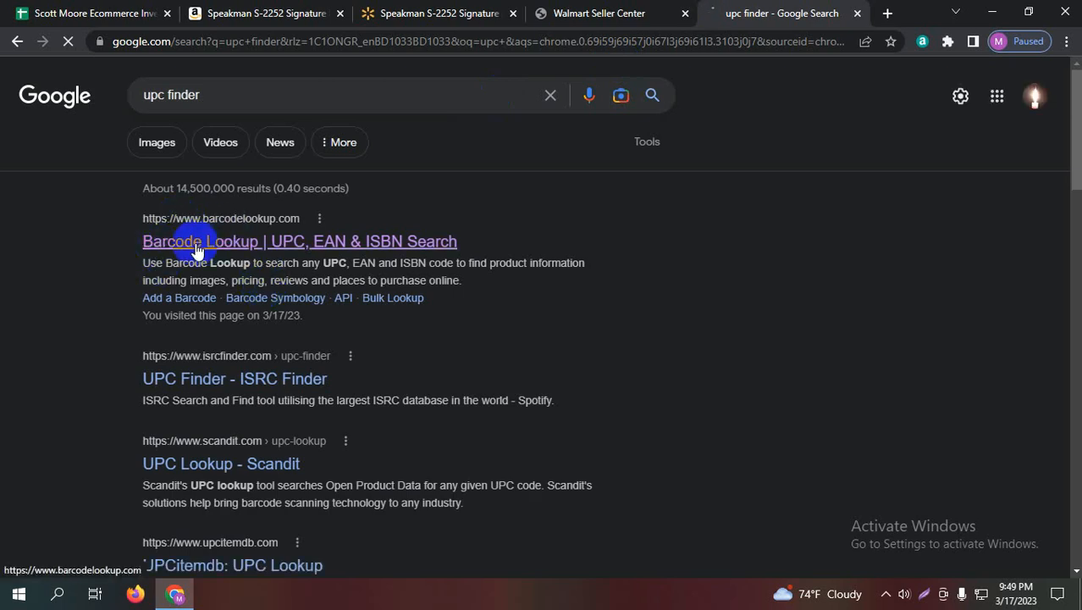
left_click(369, 243)
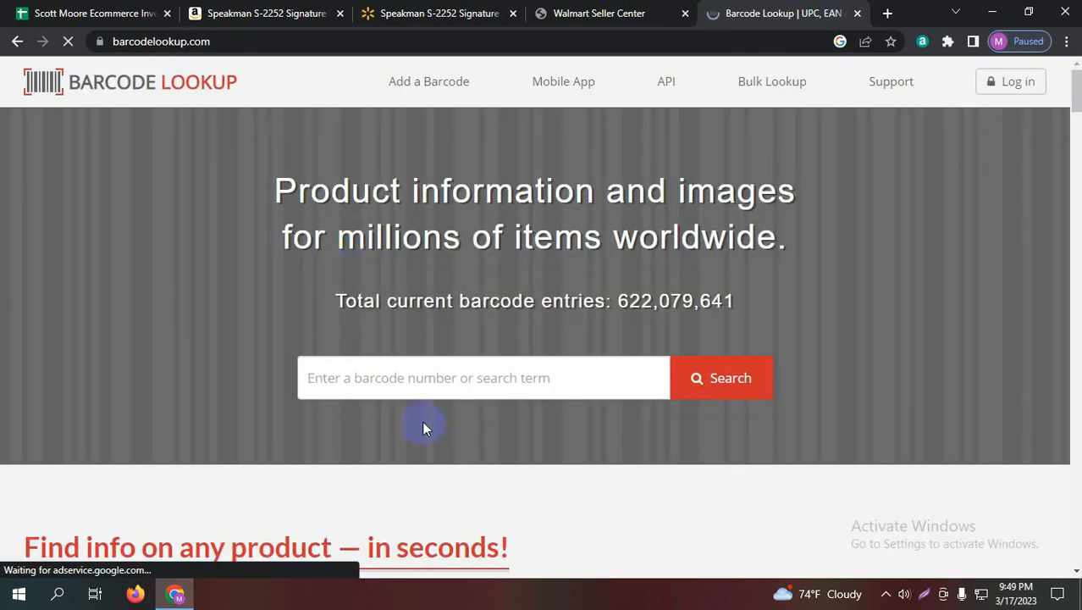
Step: Copy the full product title from the Amazon listing, search Barcode Lookup for it, and look through the results for the matching S-2252 shower head
left_click(428, 378)
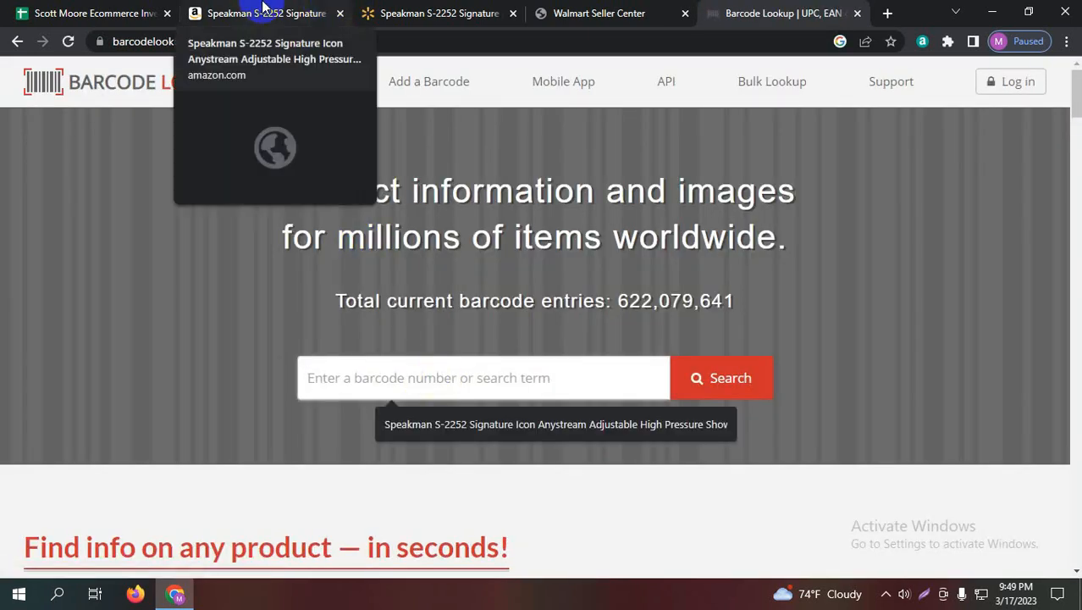
left_click(263, 12)
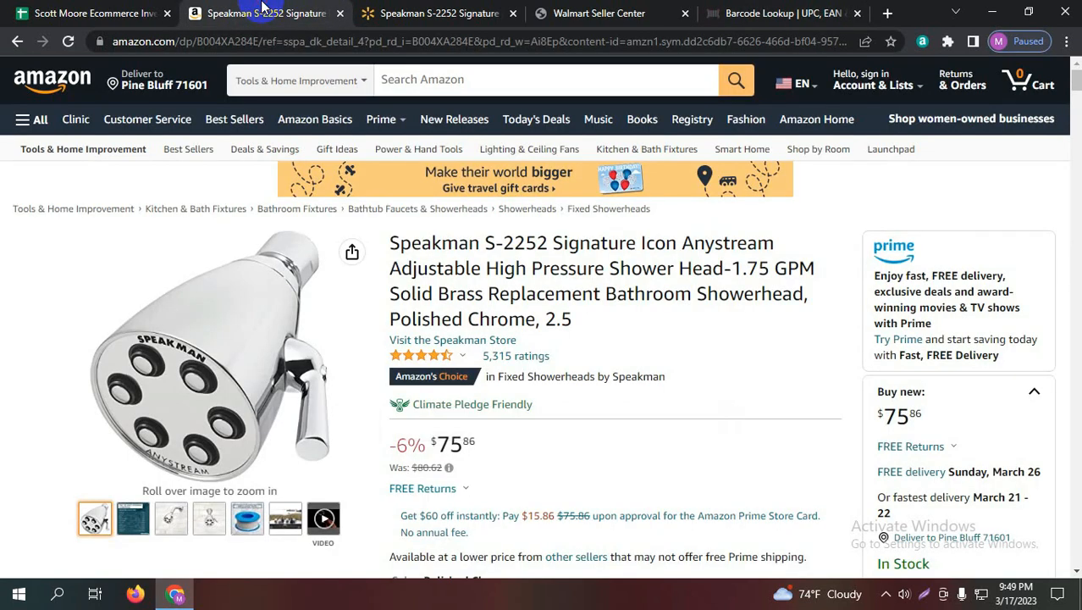
left_click_drag(572, 320, 396, 245)
right_click(396, 246)
left_click(419, 257)
left_click(784, 13)
left_click(554, 364)
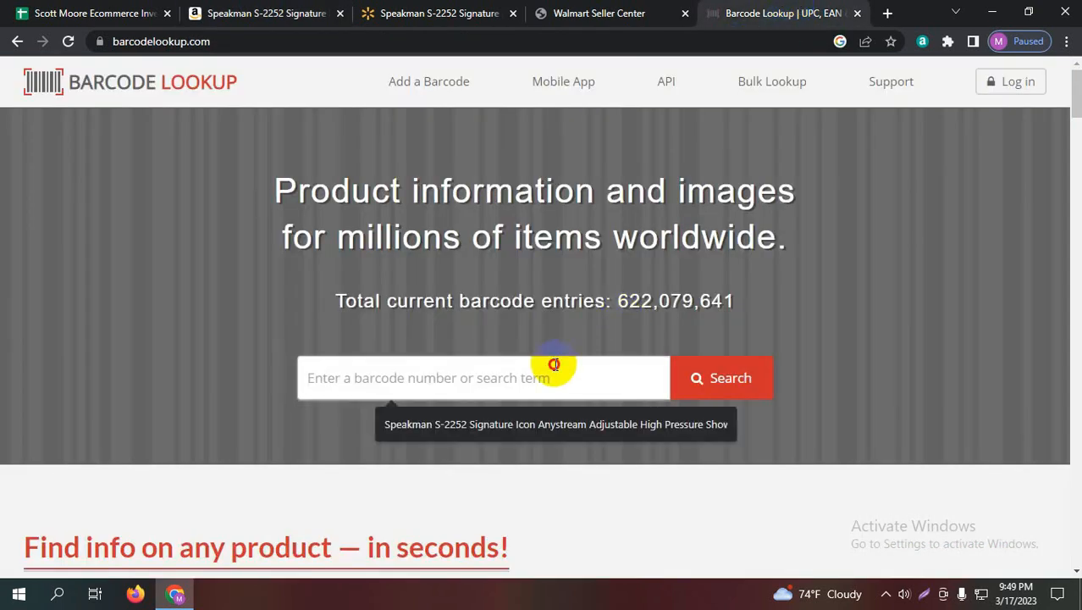
key("ctrl+v")
left_click(705, 384)
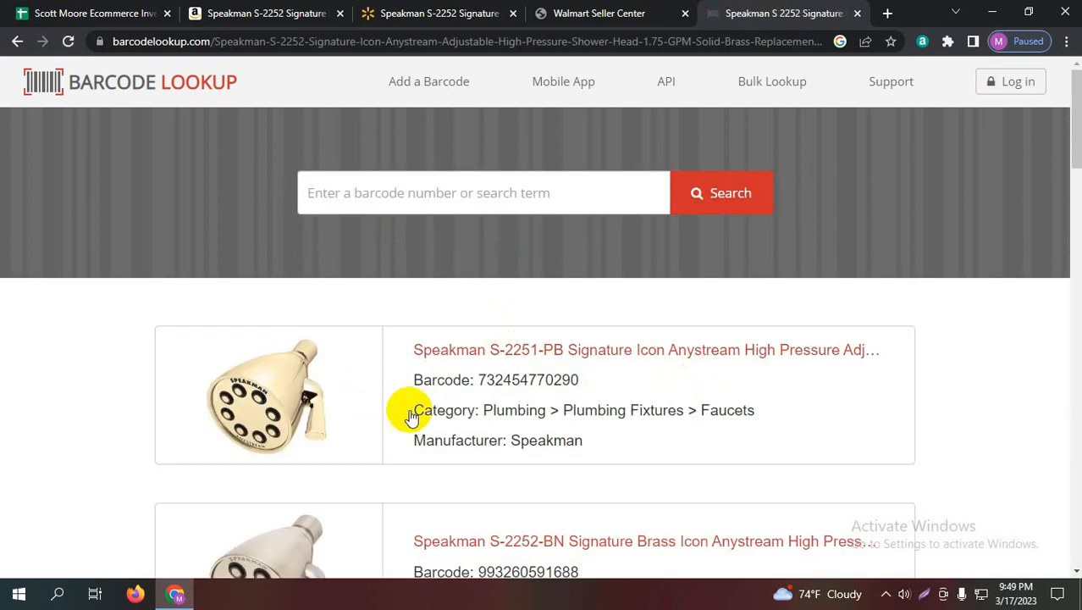
scroll(362, 263, "down", 5)
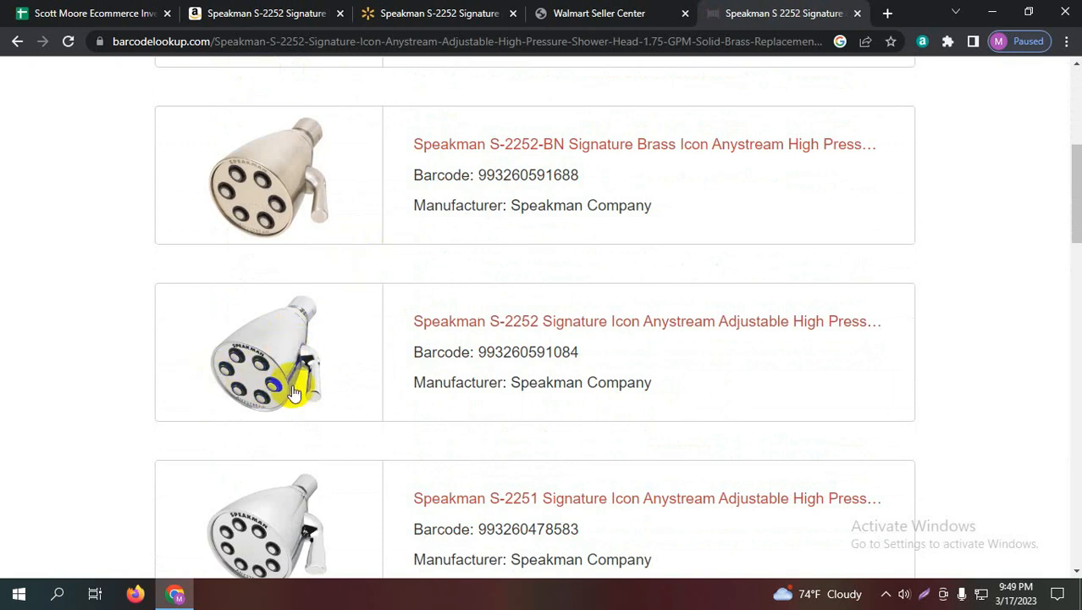
left_click(512, 326)
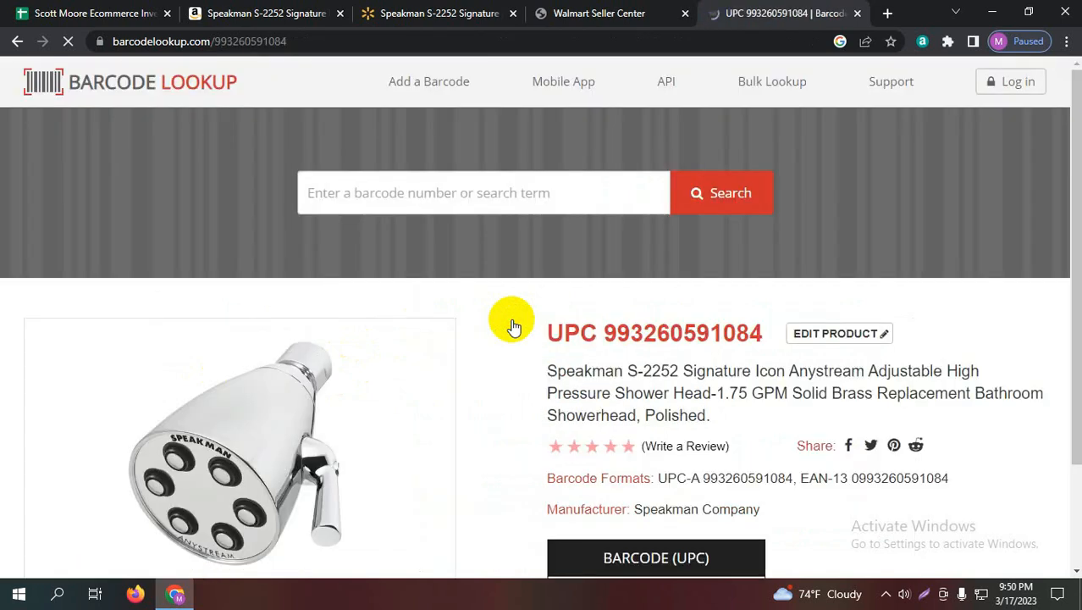
scroll(690, 337, "down", 2)
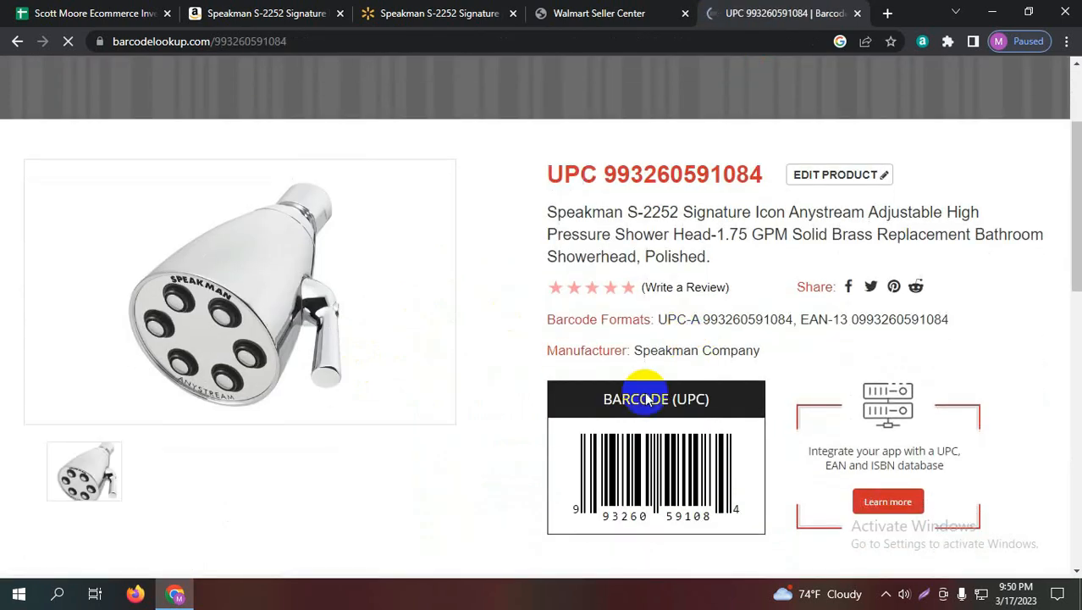
left_click_drag(792, 319, 703, 319)
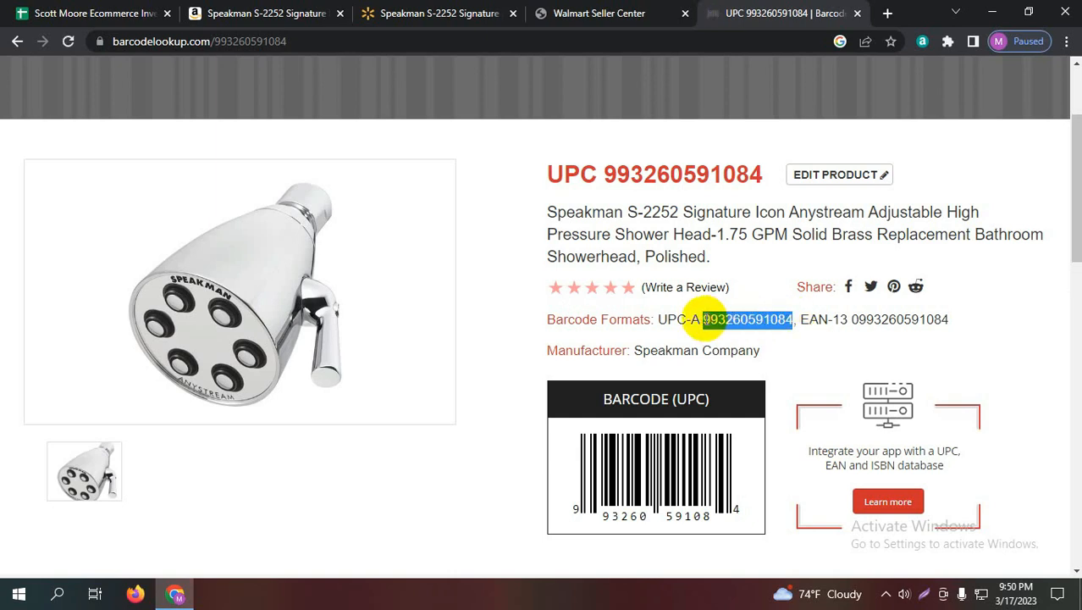
right_click(730, 320)
left_click(740, 329)
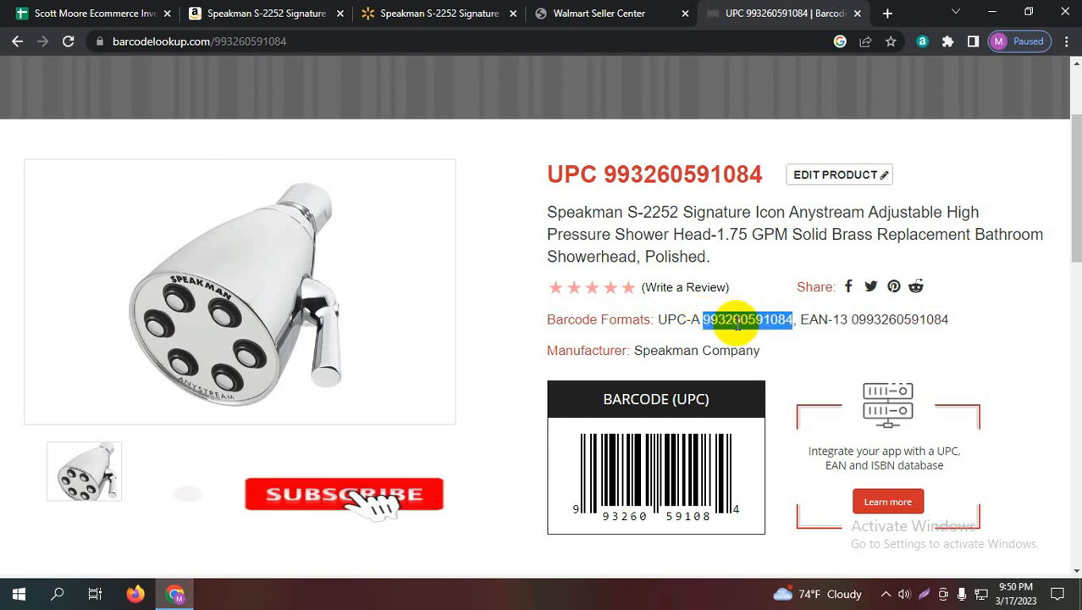
left_click(585, 12)
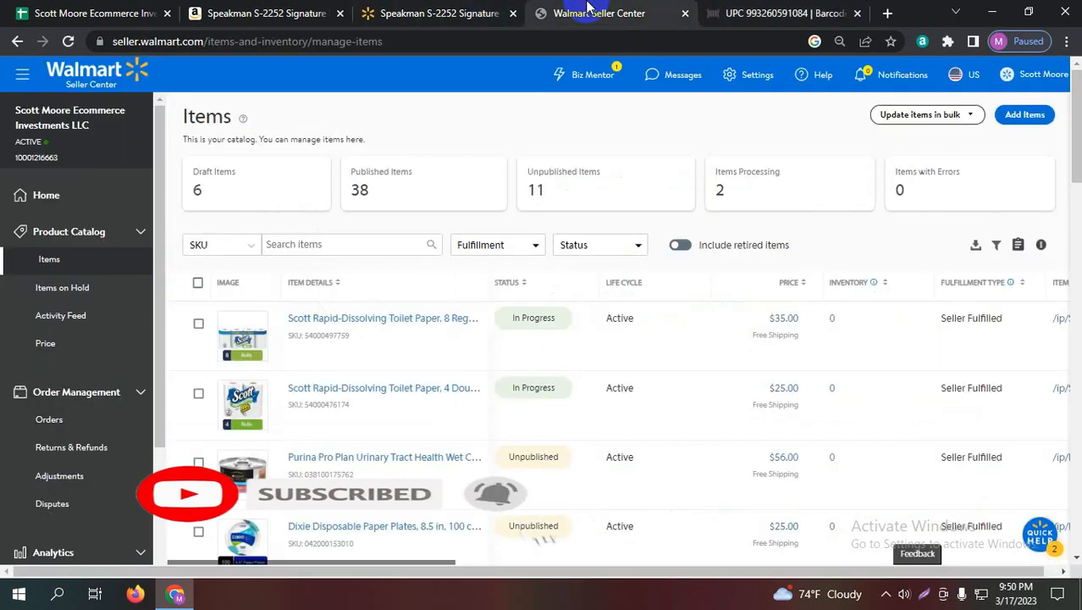
left_click(76, 14)
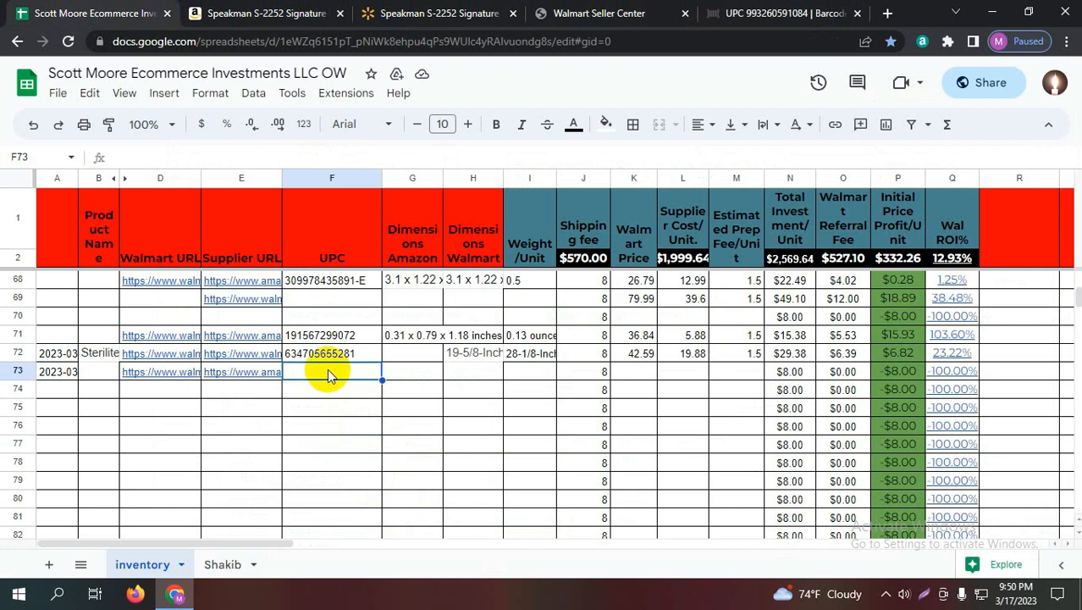
key("ctrl+v")
Step: Copy the product dimensions 4"L x 2.75"W from the Amazon listing's technical details into the Amazon dimensions cell G73 of the inventory sheet
left_click(464, 377)
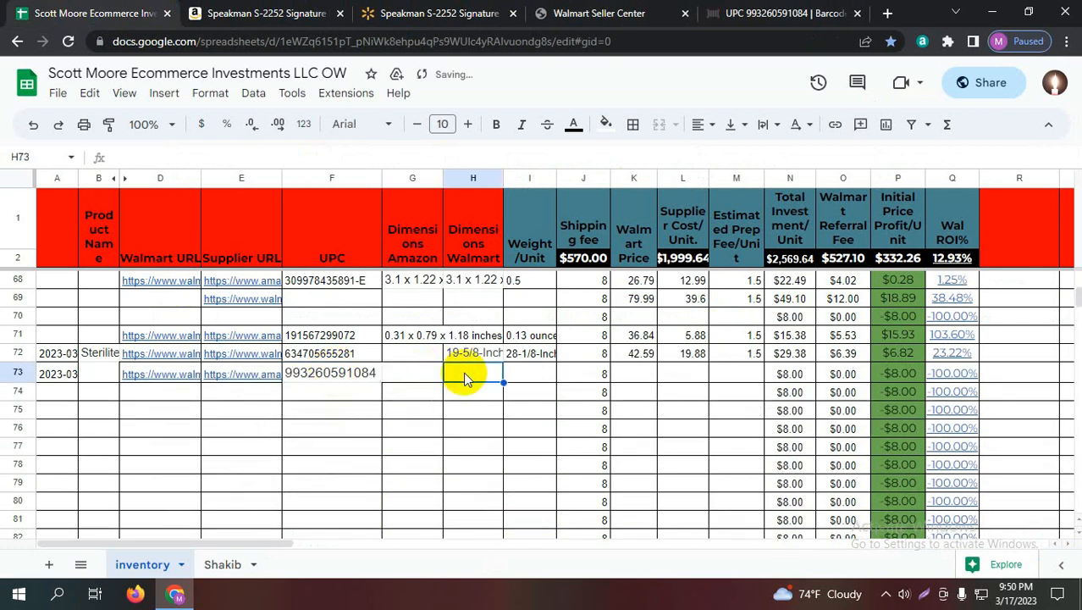
left_click(414, 371)
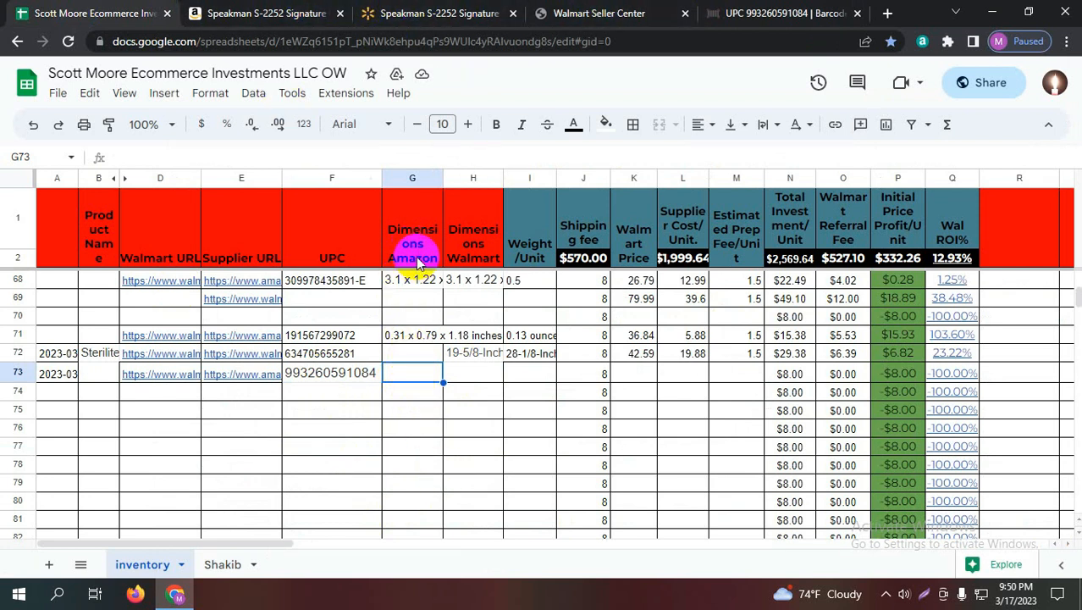
left_click(260, 13)
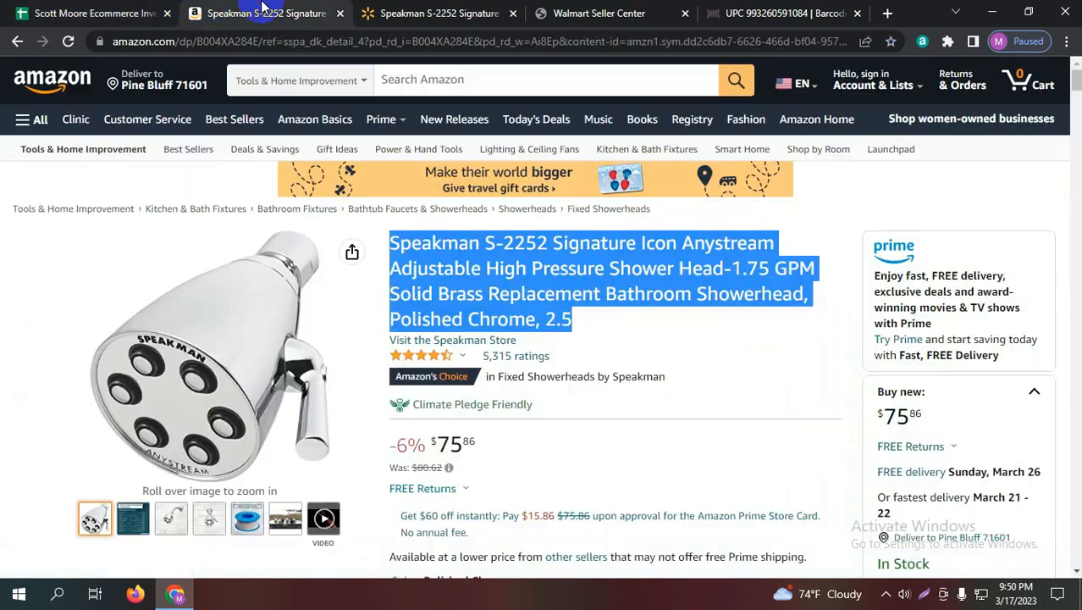
left_click(449, 315)
scroll(398, 347, "down", 15)
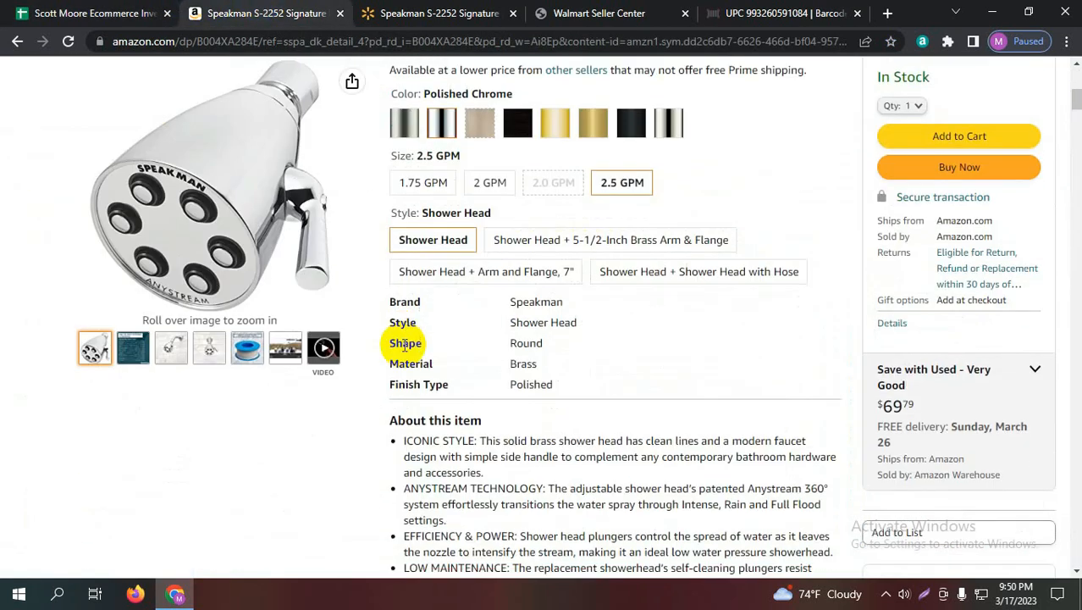
scroll(398, 359, "down", 20)
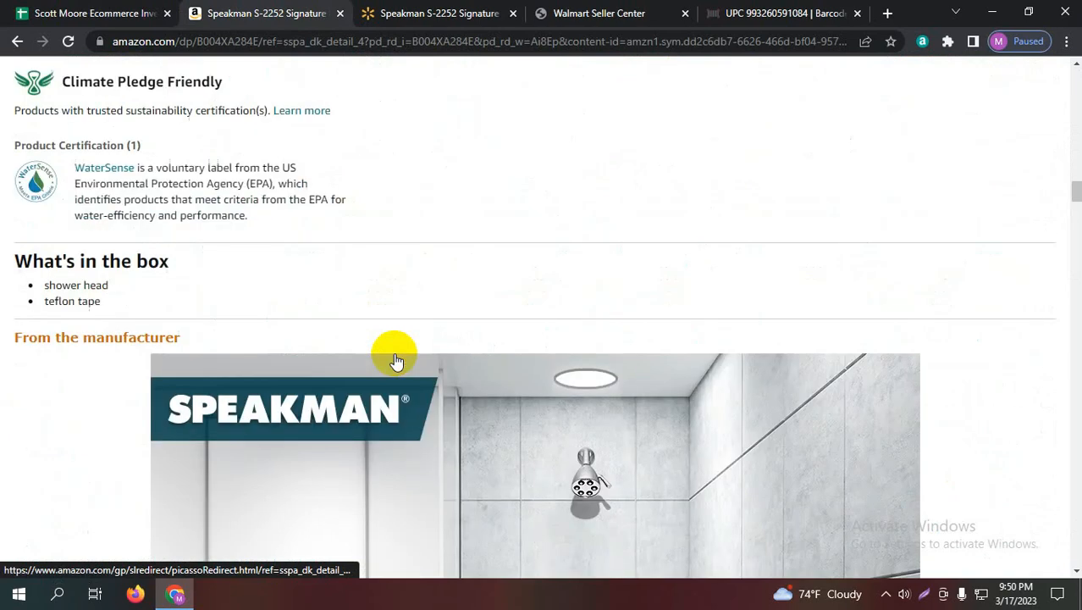
scroll(396, 361, "down", 20)
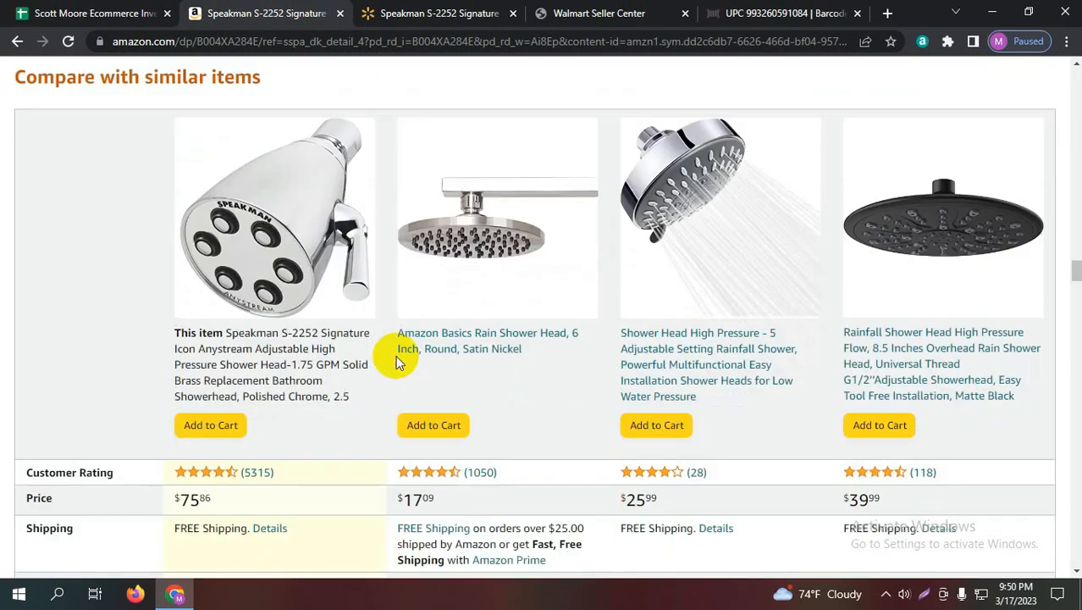
scroll(396, 359, "down", 3)
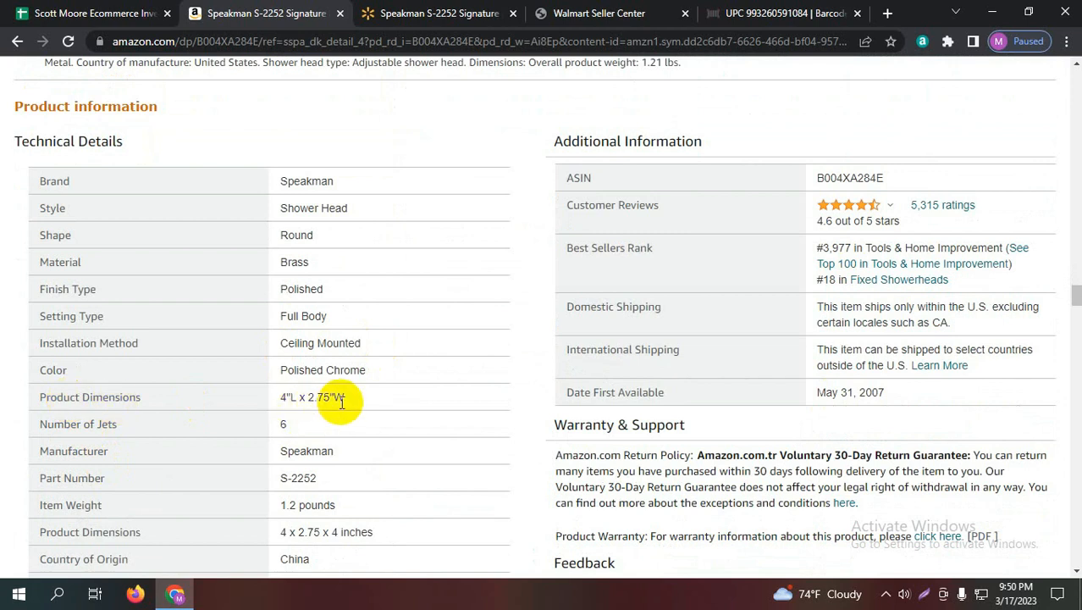
left_click_drag(347, 400, 289, 398)
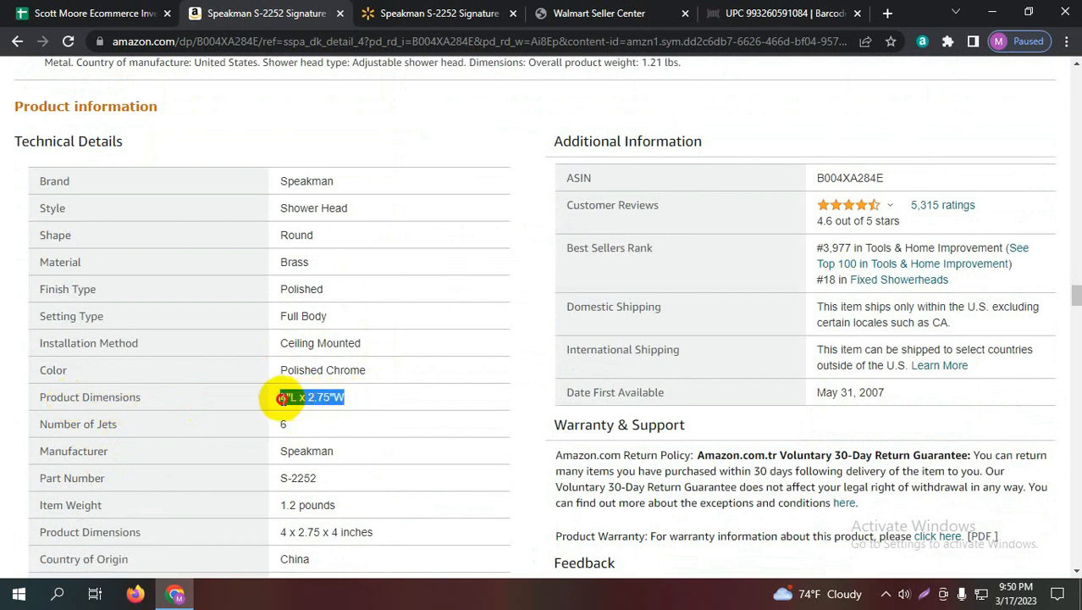
right_click(283, 400)
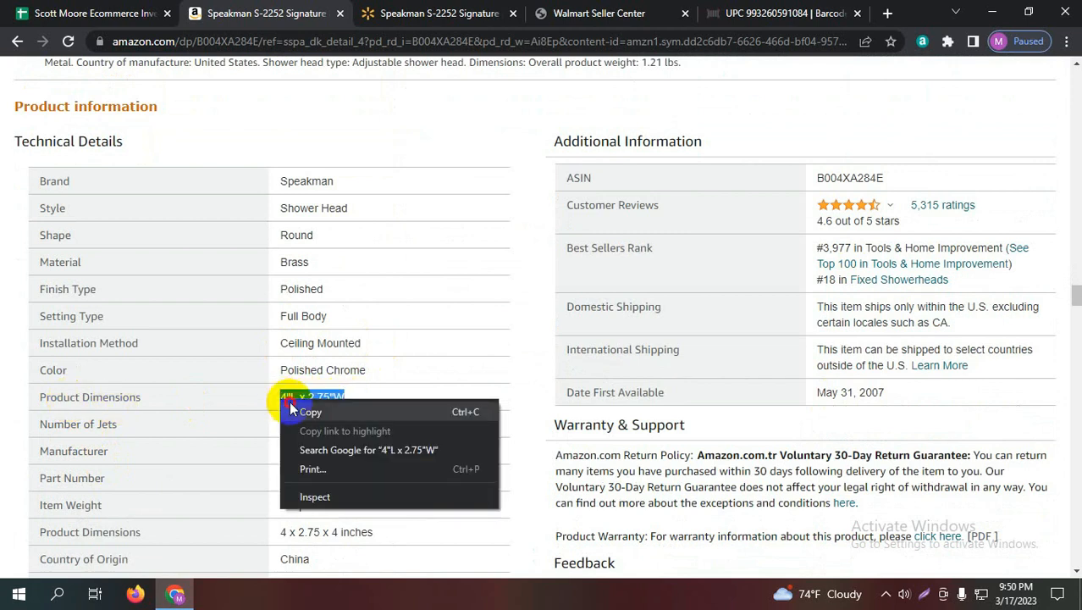
left_click(309, 410)
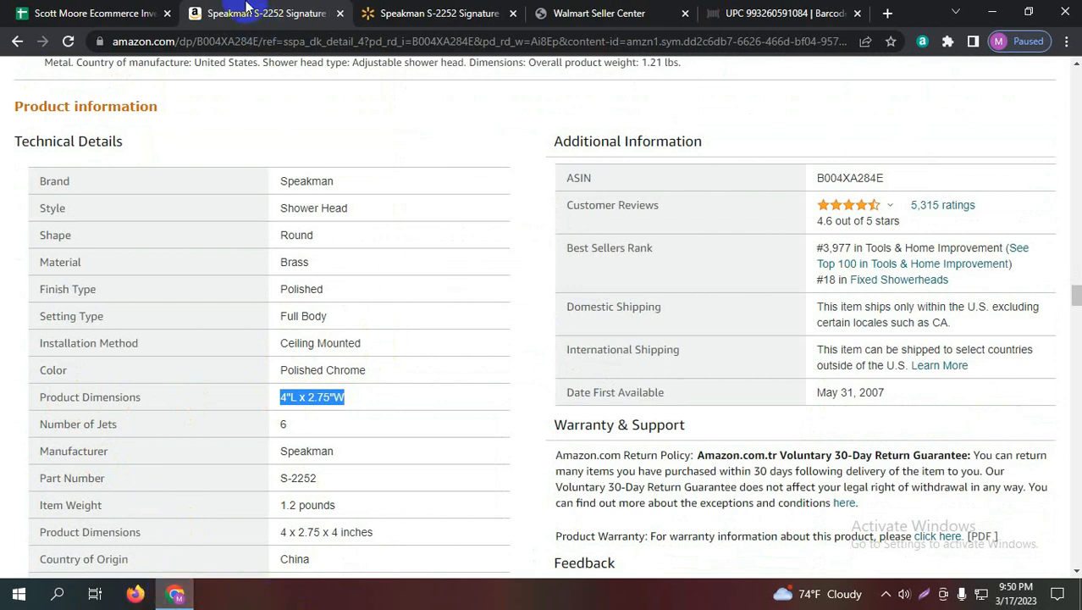
left_click(100, 13)
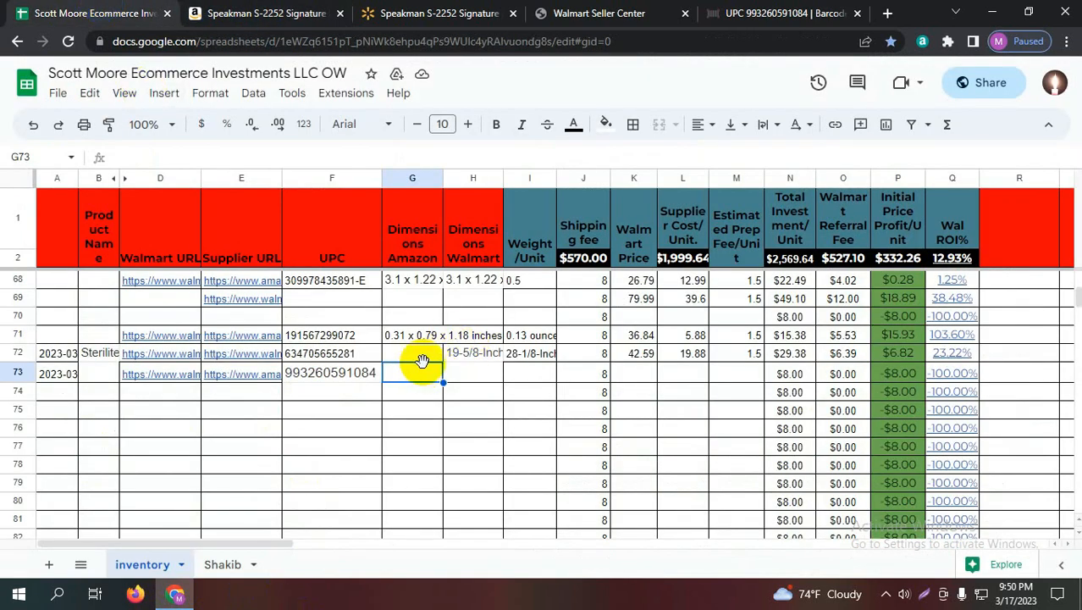
key("ctrl+v")
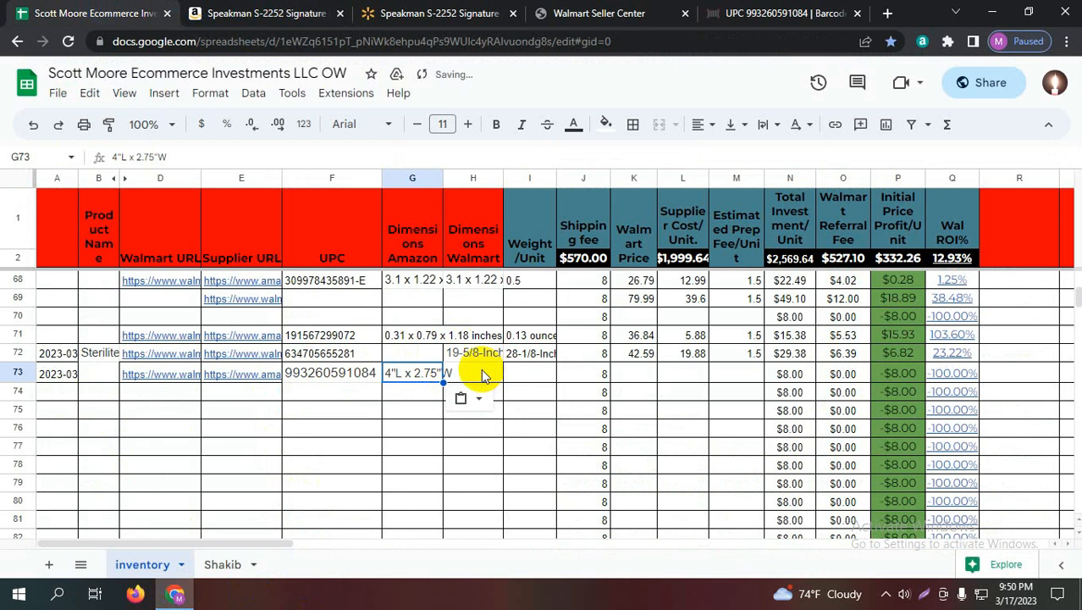
Step: Enter 136 as the shower head's Walmart price in cell K73
left_click(481, 373)
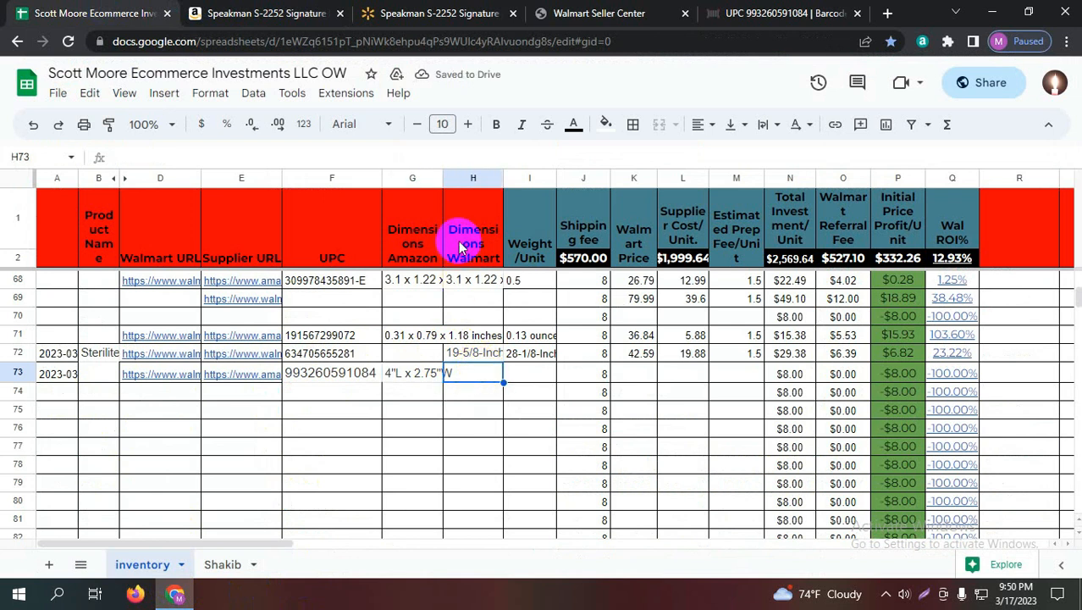
left_click(529, 380)
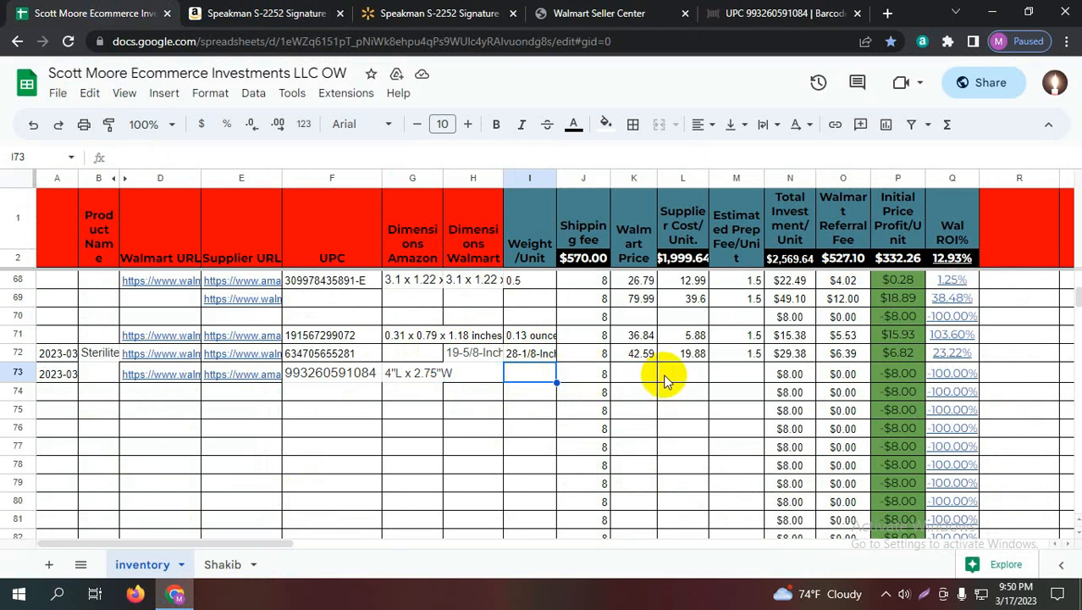
left_click(637, 373)
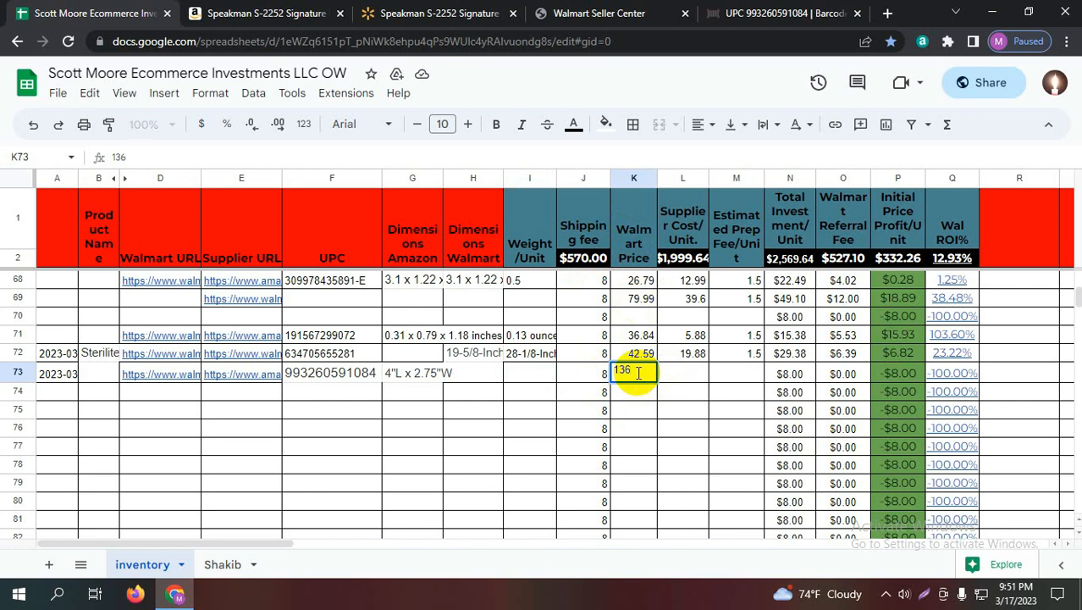
Step: Look up the shower head's current price on the Amazon listing and enter 75.86 as the supplier cost in cell L73
left_click(689, 376)
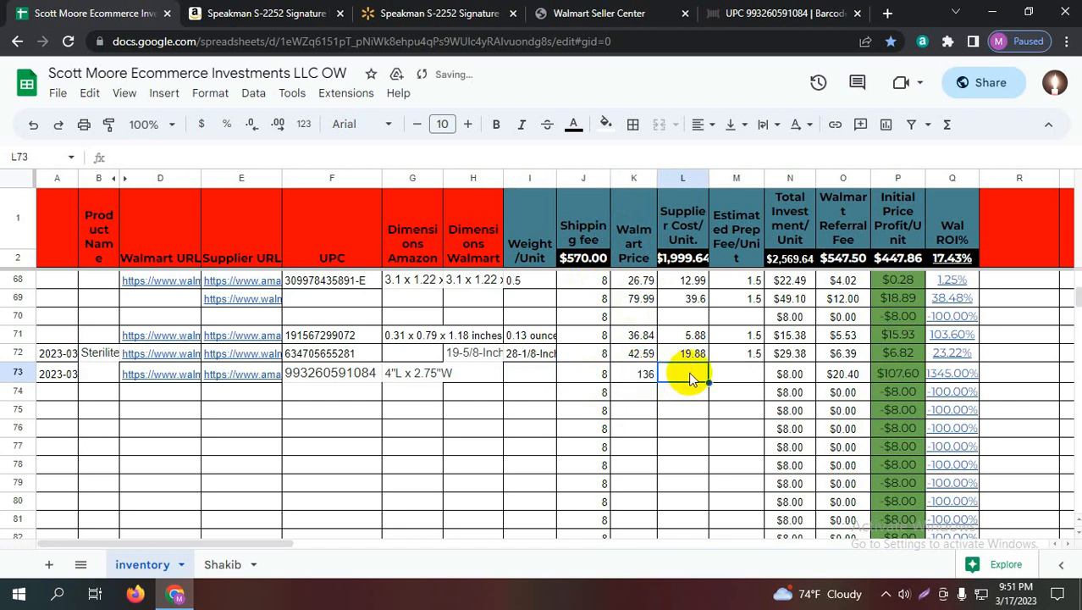
left_click(255, 13)
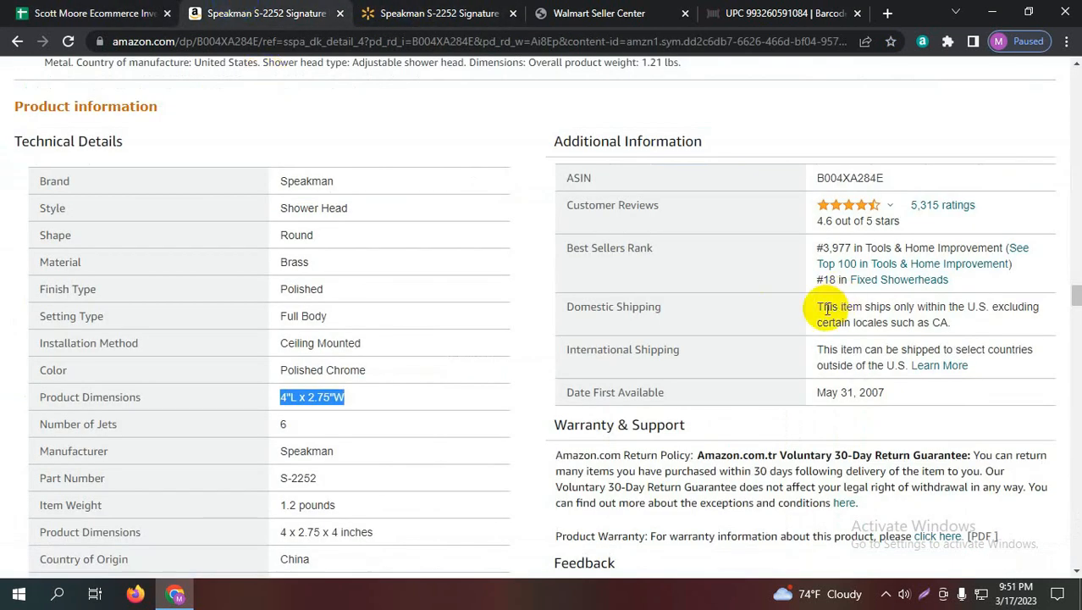
scroll(828, 308, "up", 20)
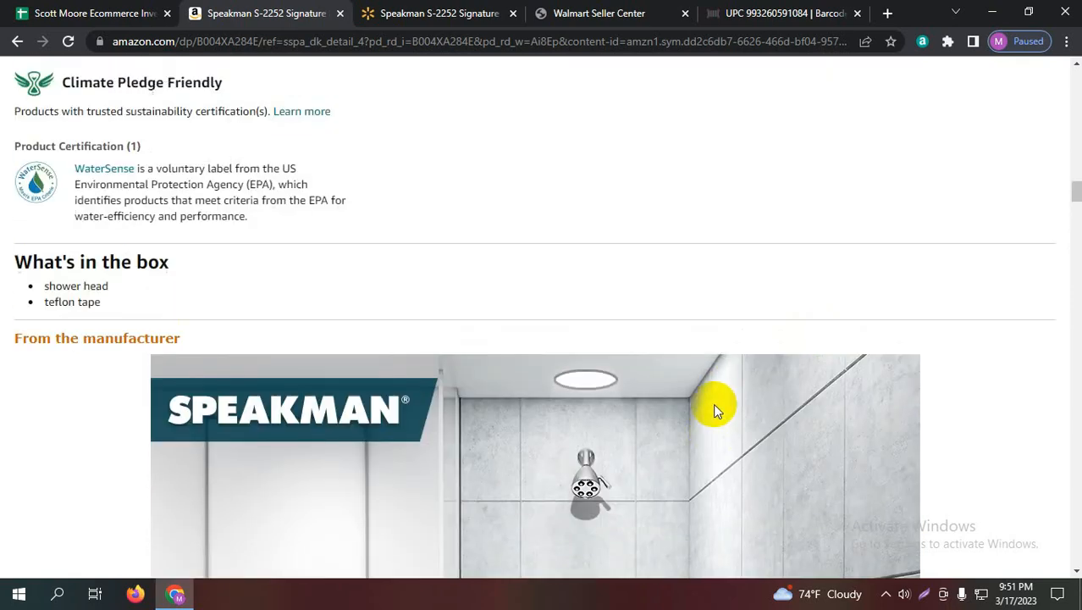
scroll(714, 409, "up", 20)
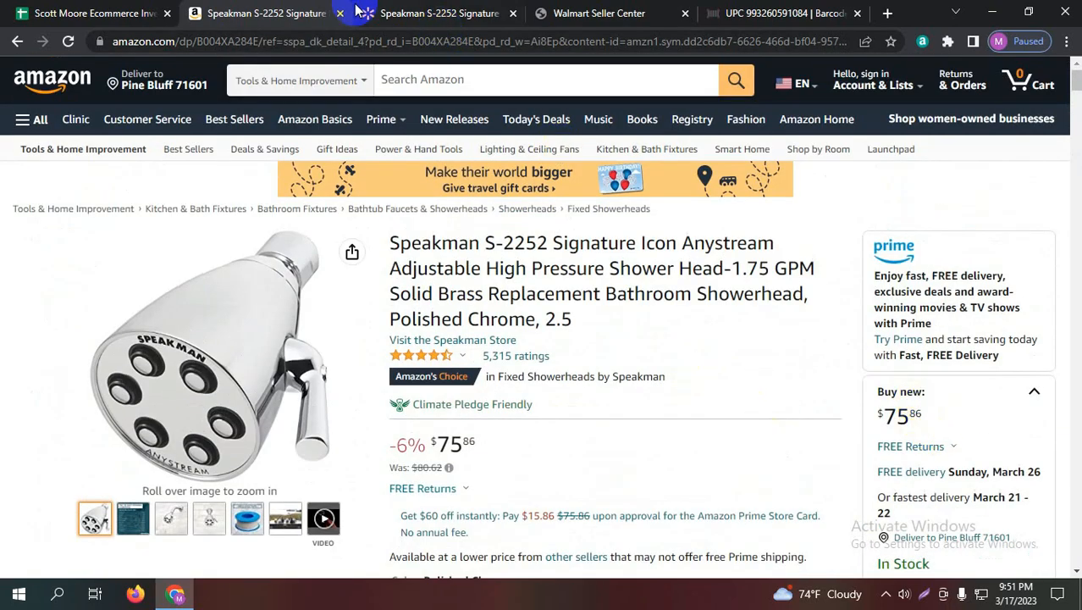
left_click(99, 10)
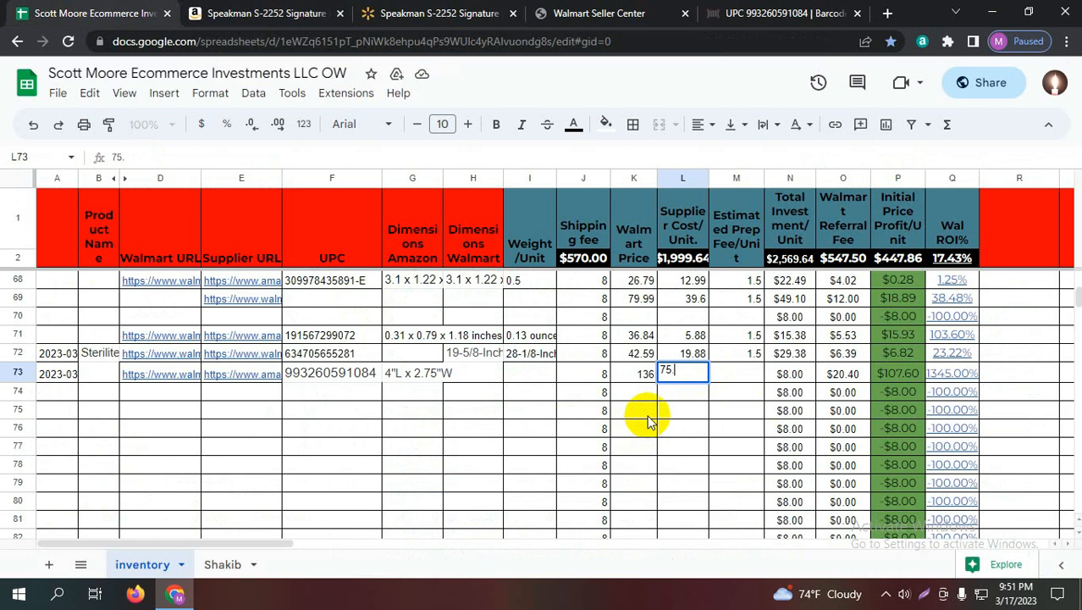
type("75.86")
left_click(727, 385)
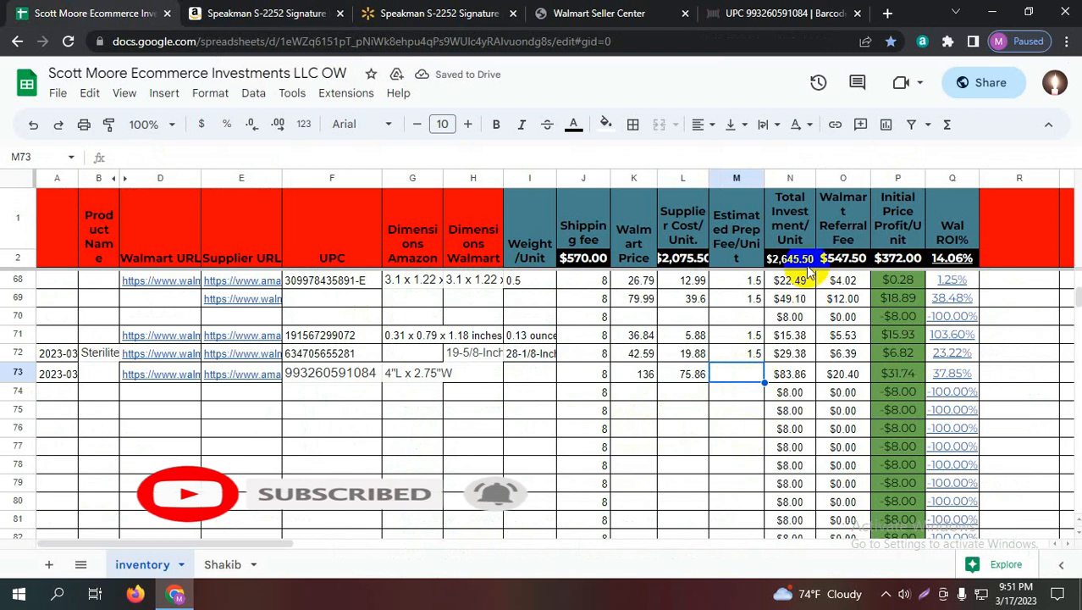
Step: Review the shower head's Walmart referral fee, initial profit, supplier cost and supplier URL in row 73
left_click(860, 381)
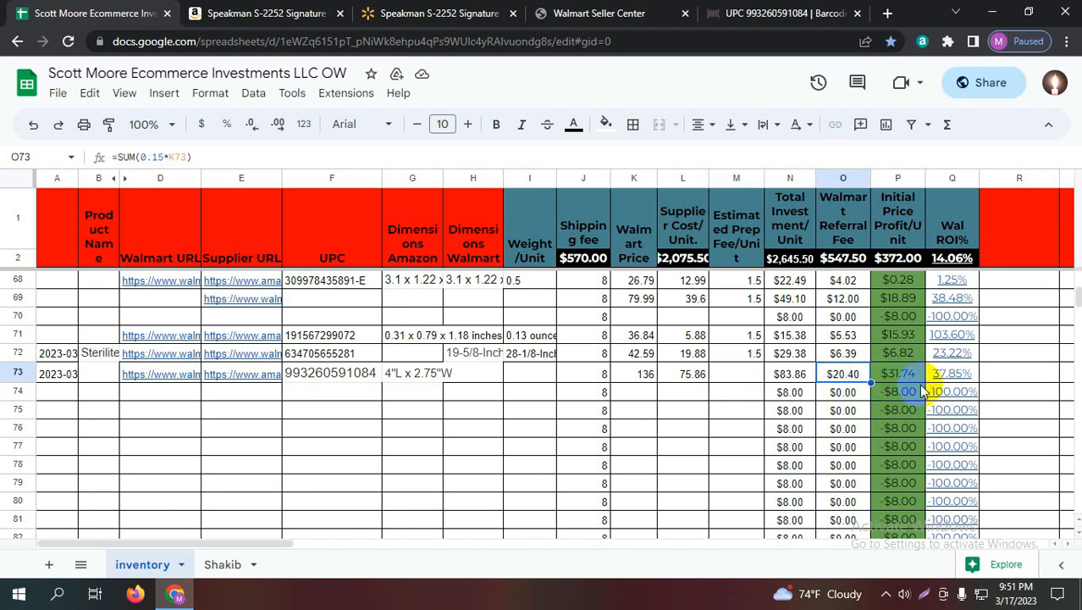
left_click(901, 374)
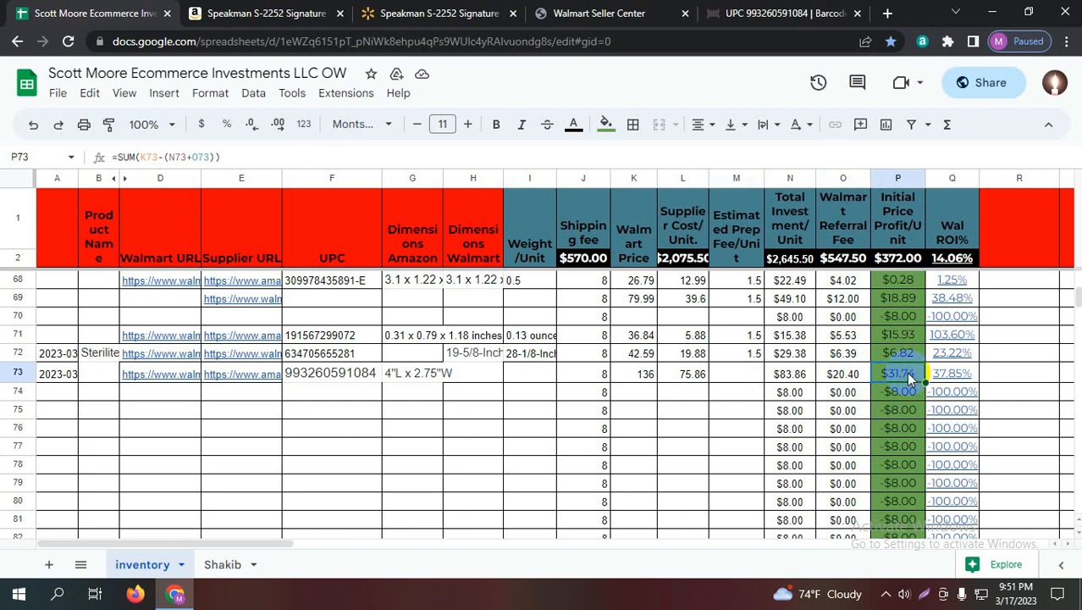
left_click(693, 378)
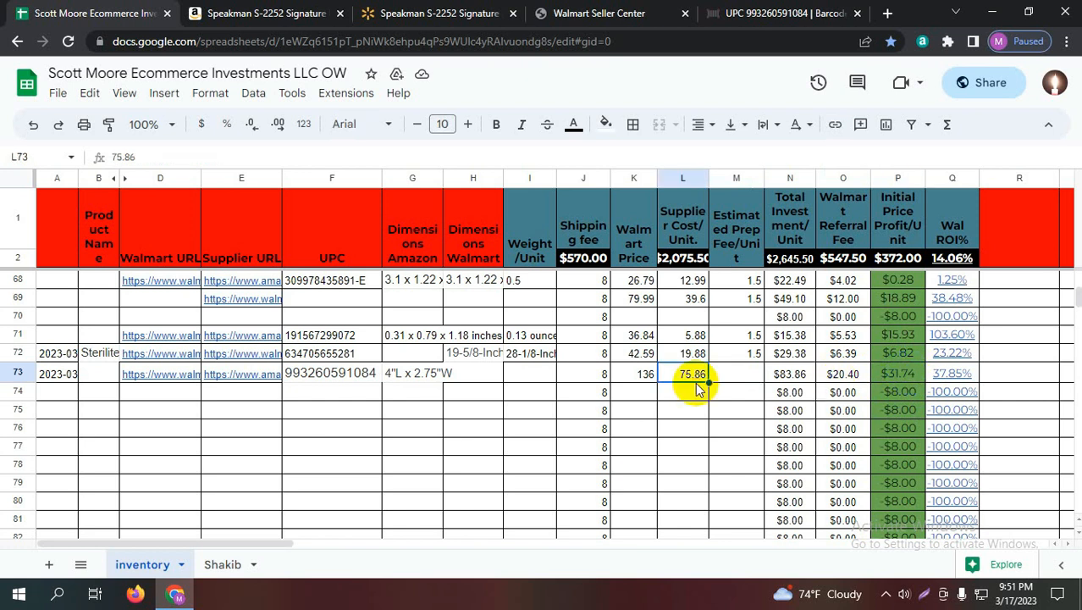
left_click(266, 374)
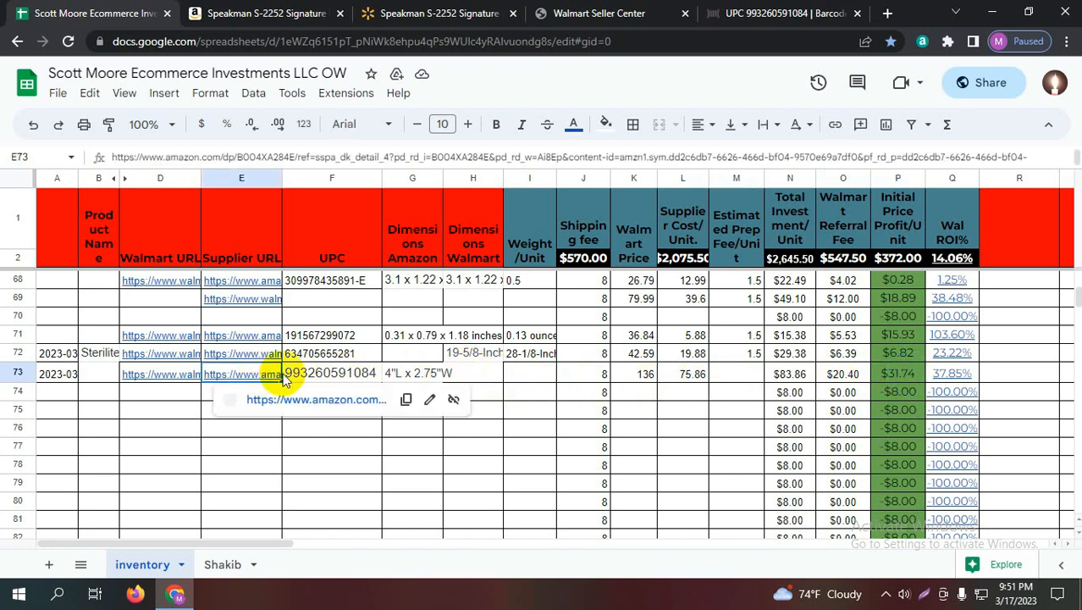
Step: Copy the shower head's UPC from cell F73, switch to Walmart Seller Center and open the form for creating a new catalog item
left_click(333, 374)
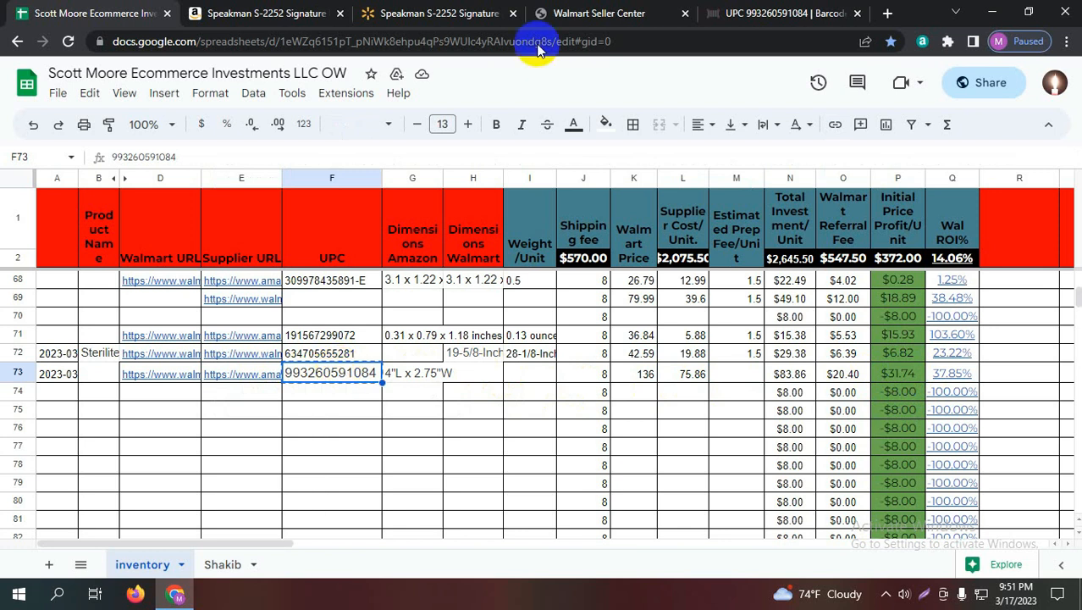
left_click(627, 15)
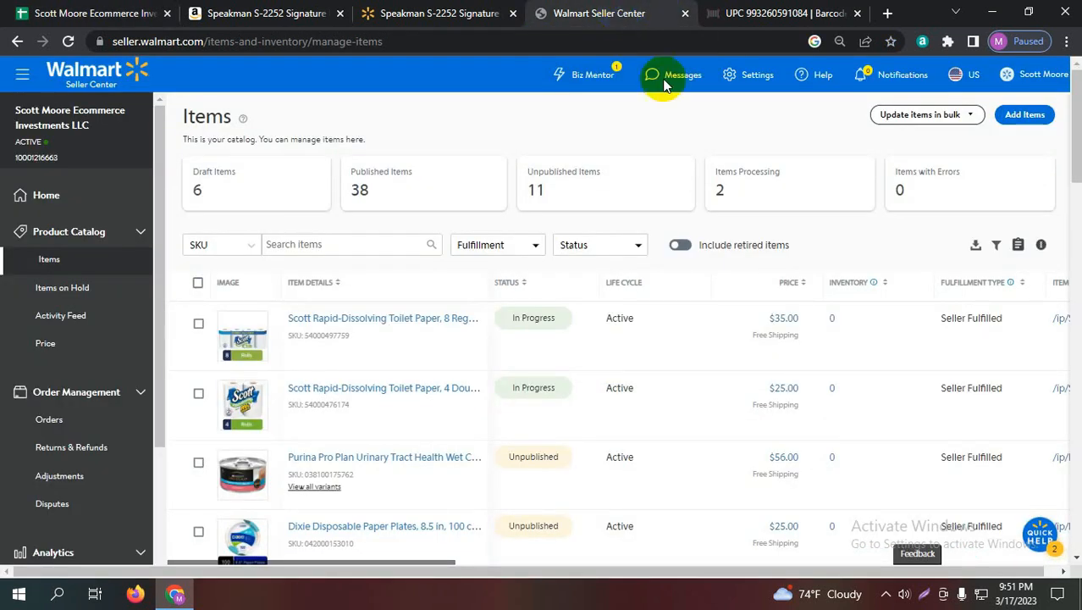
left_click(1032, 121)
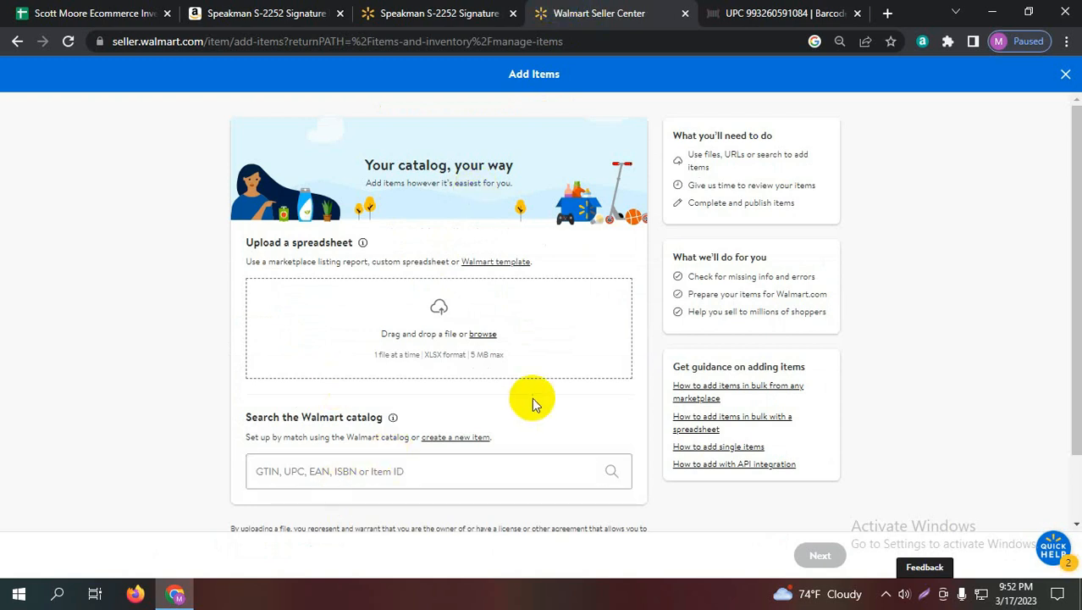
left_click(444, 439)
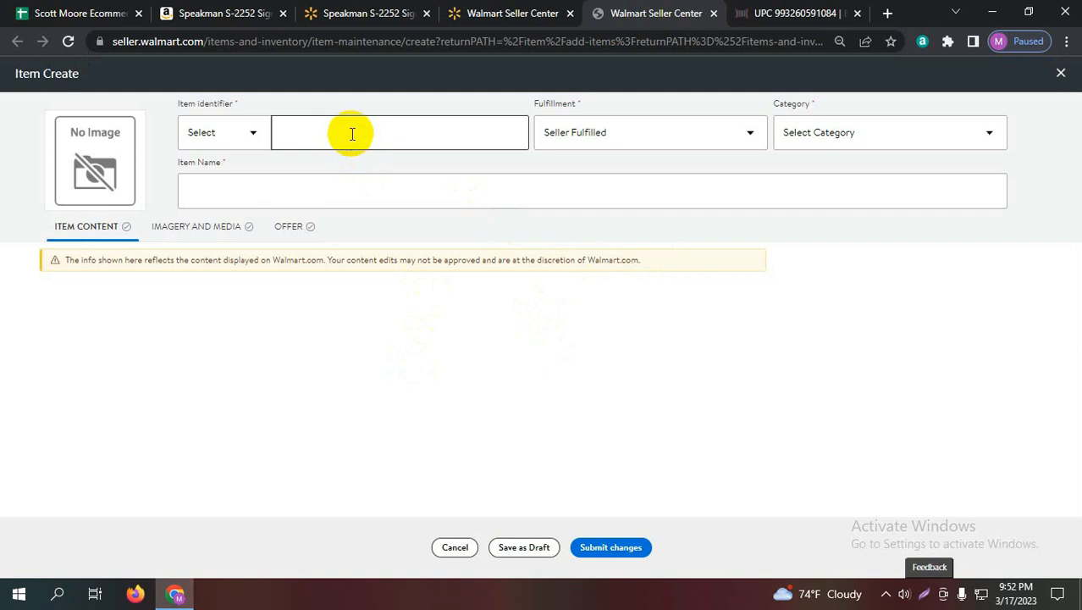
left_click(352, 134)
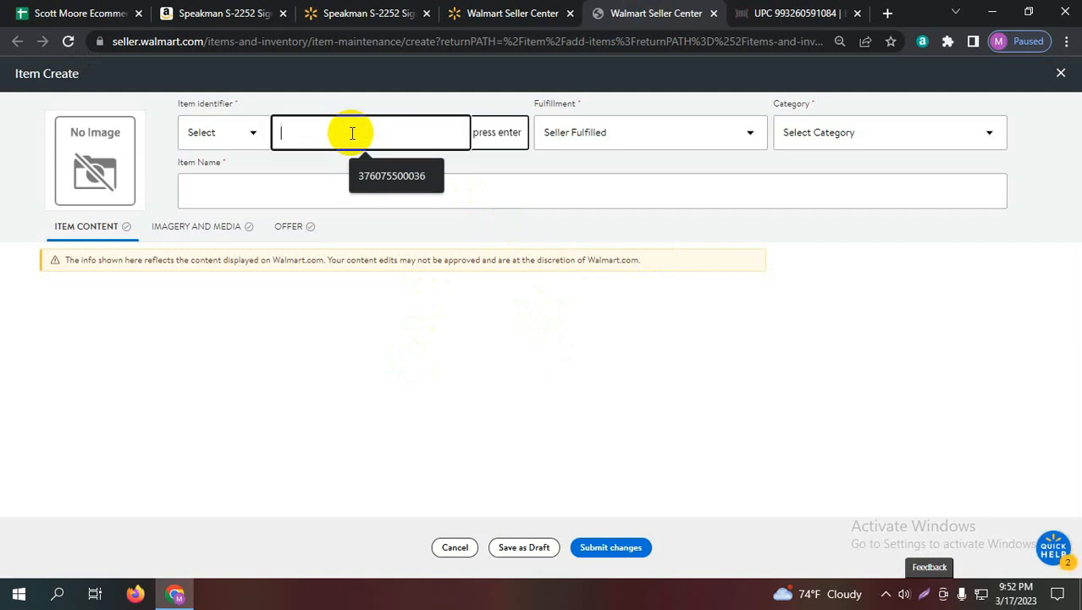
key("ctrl+v")
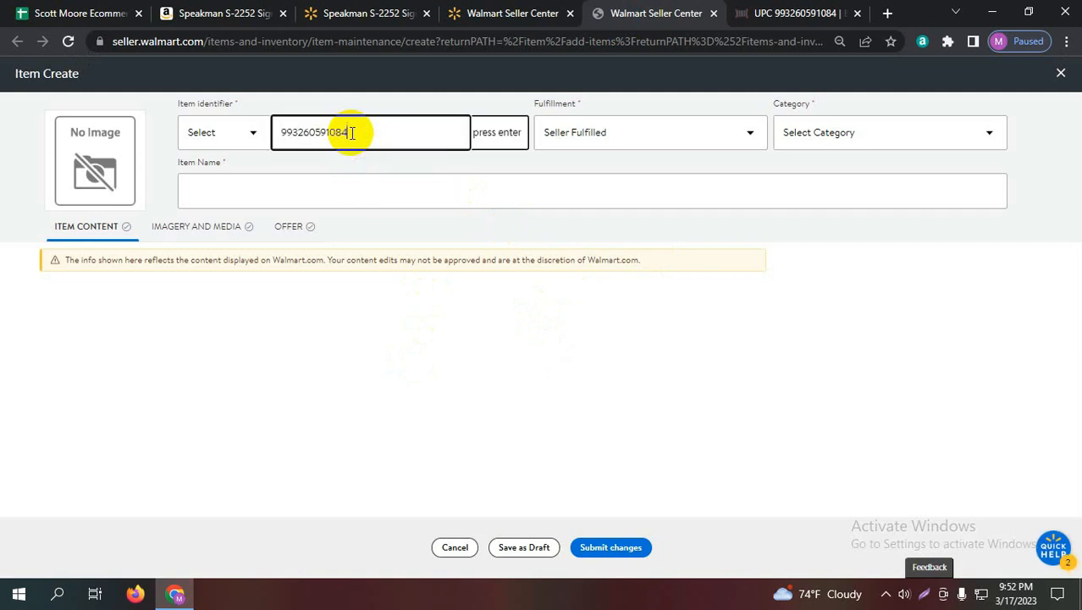
left_click(252, 133)
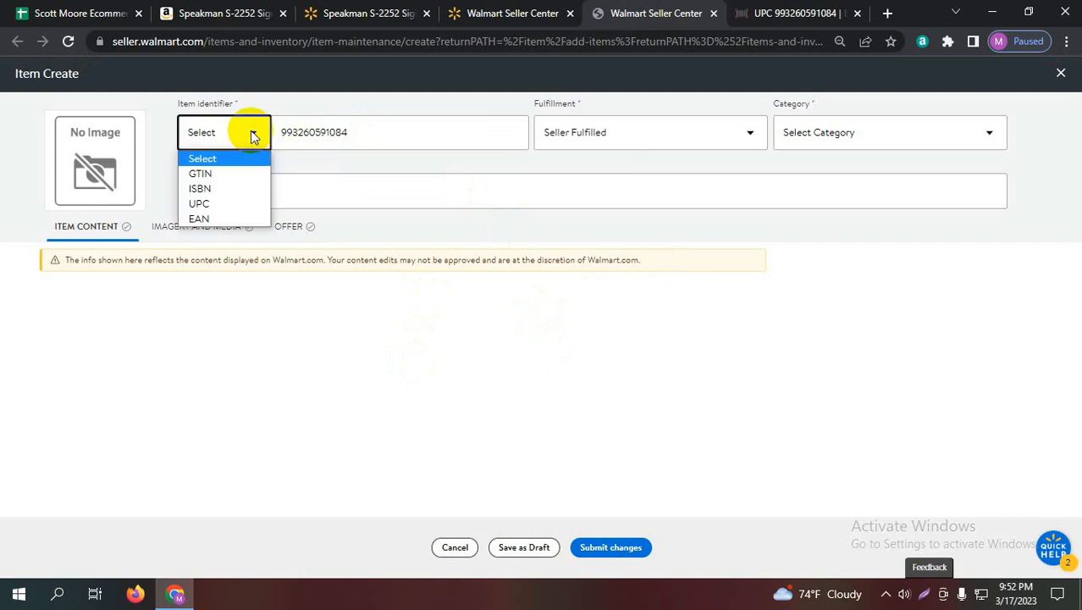
left_click(223, 206)
left_click(386, 136)
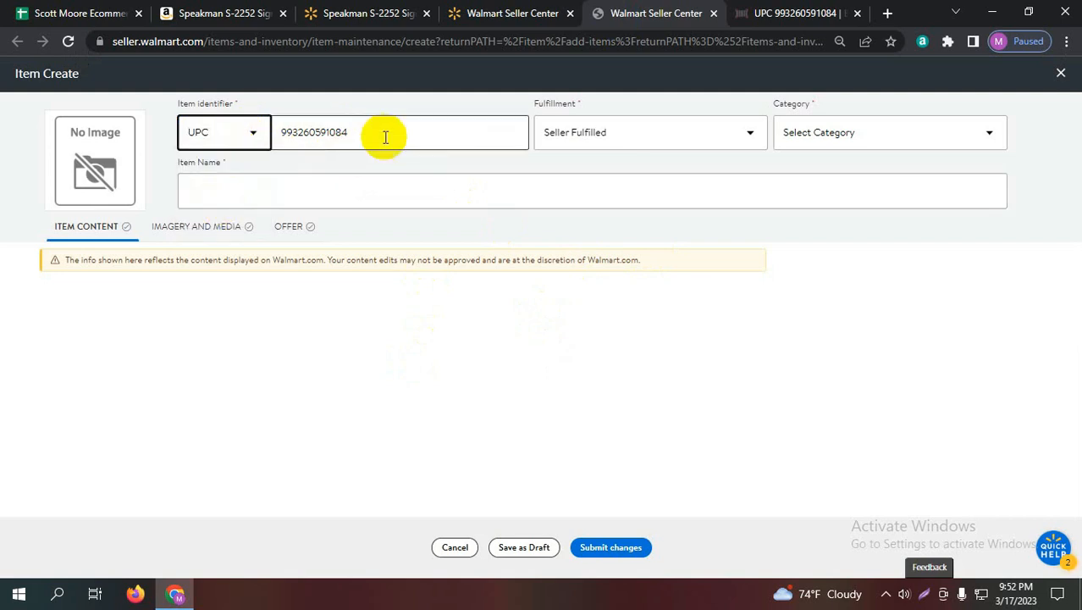
key("Return")
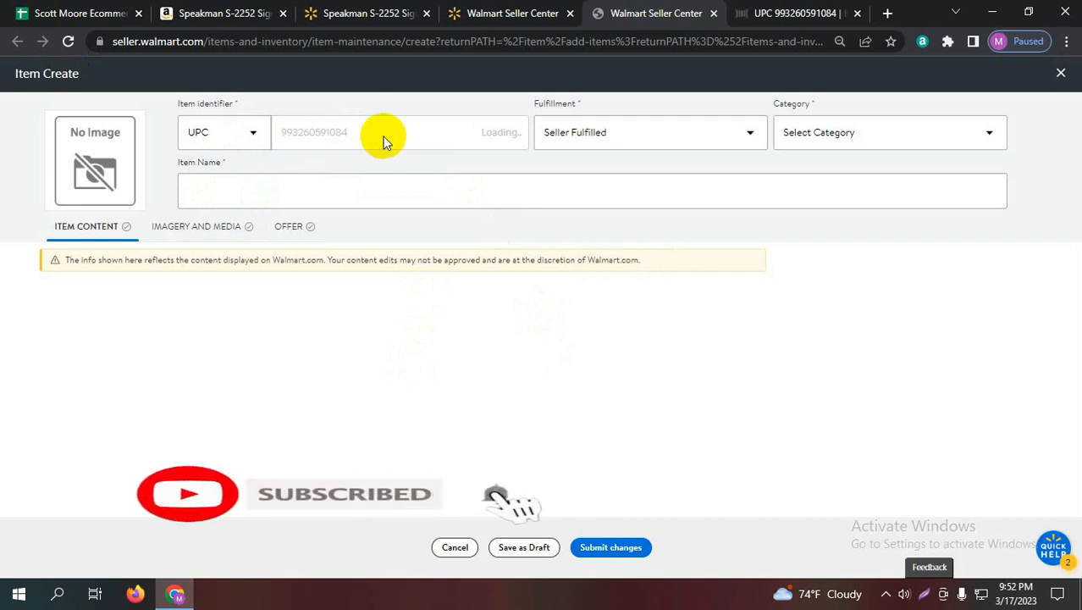
left_click(418, 144)
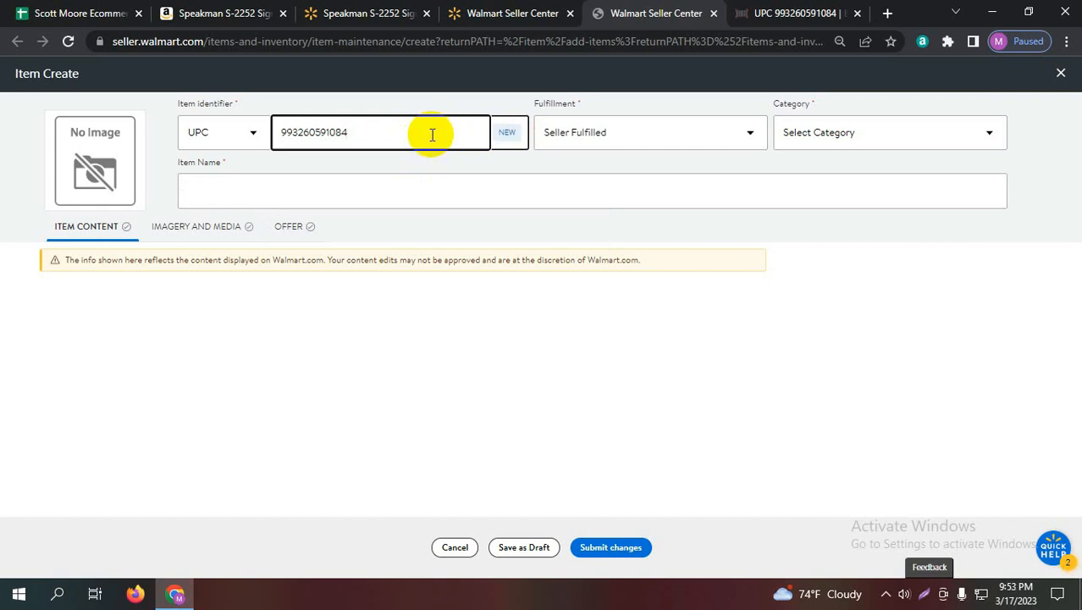
key("Return")
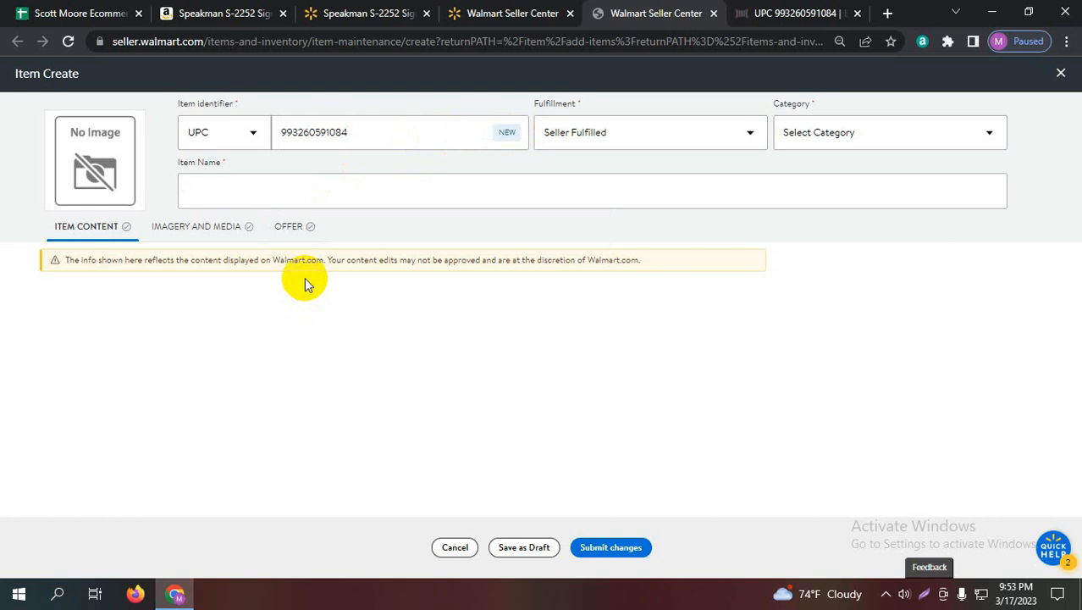
Step: Copy the full Speakman S-2252 shower head title from its Amazon listing and use it as the item name in the Walmart Seller Center form
left_click(472, 180)
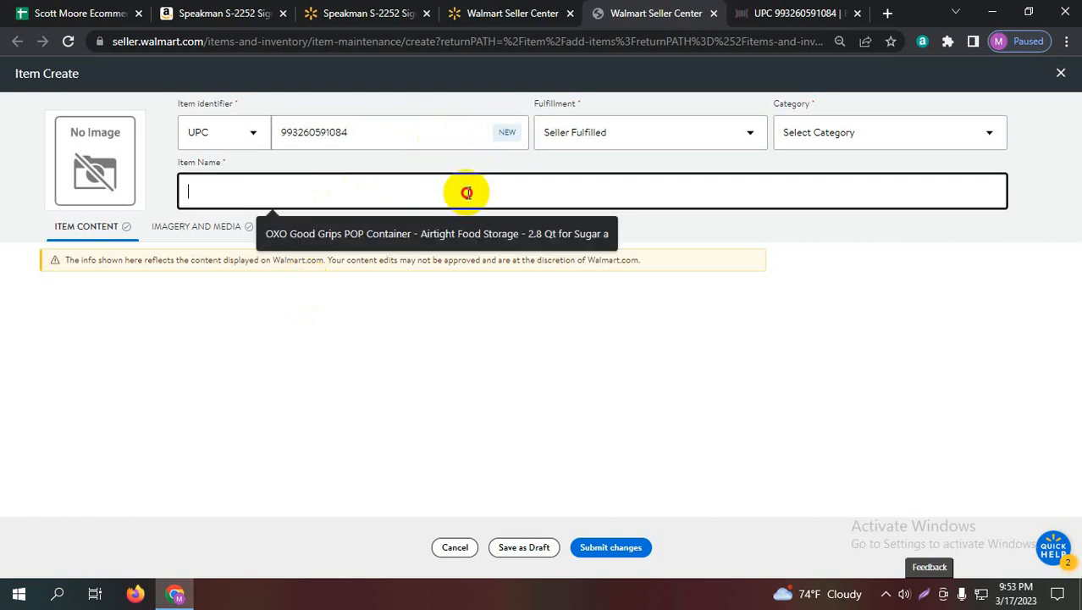
left_click(368, 13)
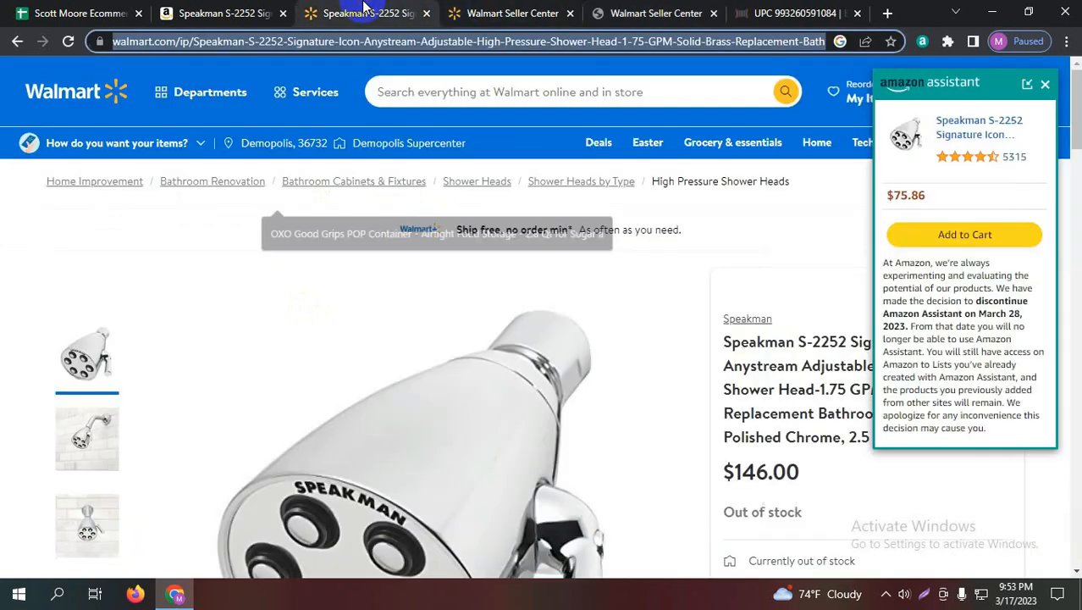
left_click(211, 12)
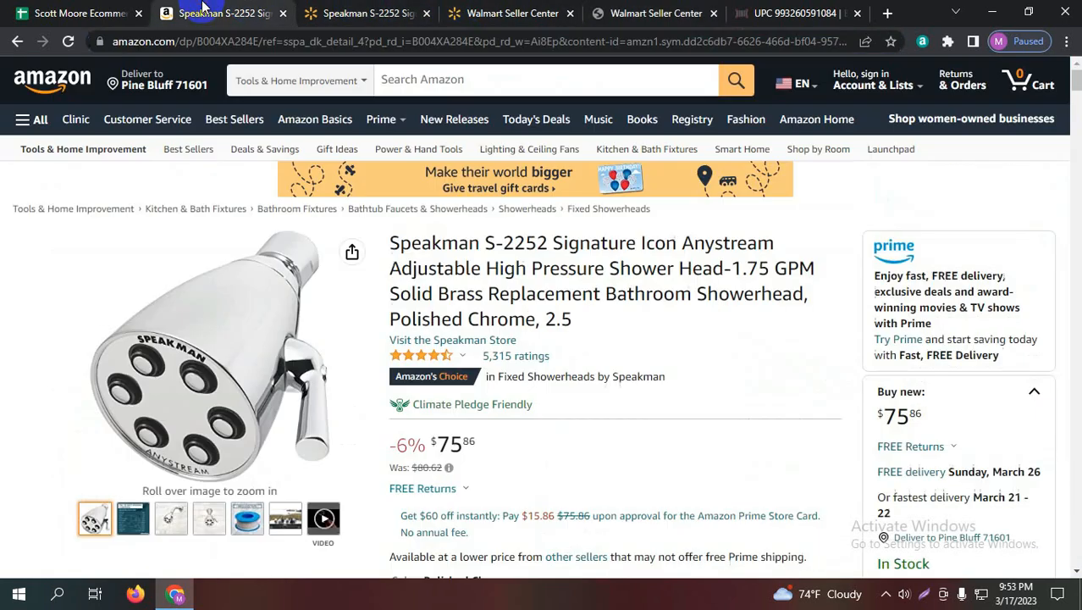
triple_click(521, 253)
key("ctrl+c")
left_click(370, 10)
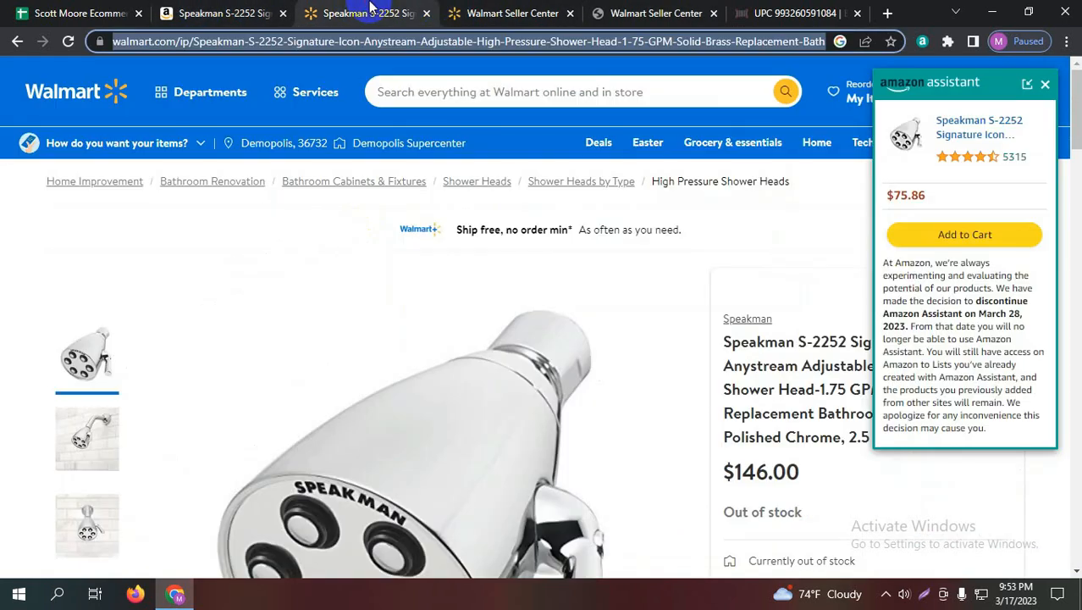
left_click(508, 13)
left_click(631, 13)
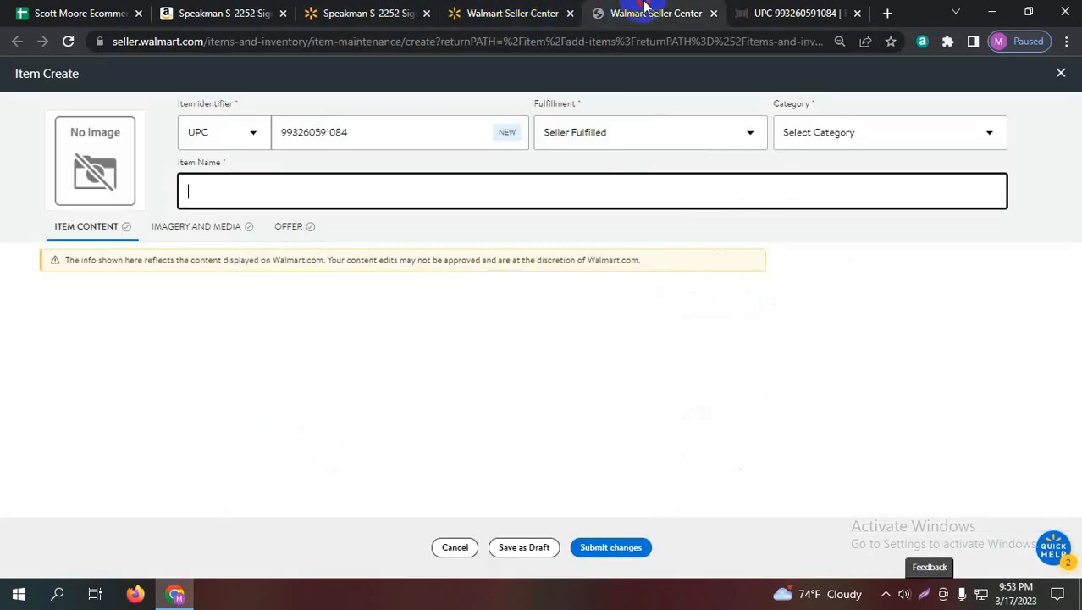
left_click(288, 189)
key("ctrl+v")
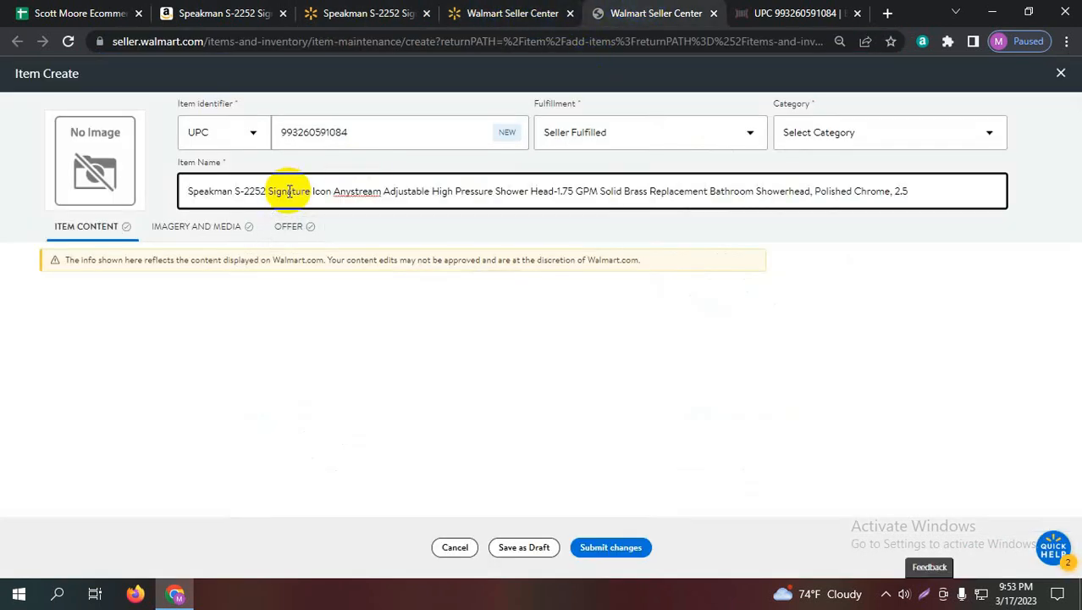
Step: Try to submit the new item, and set its category to Home Decor, Kitchen, & Other
left_click(618, 549)
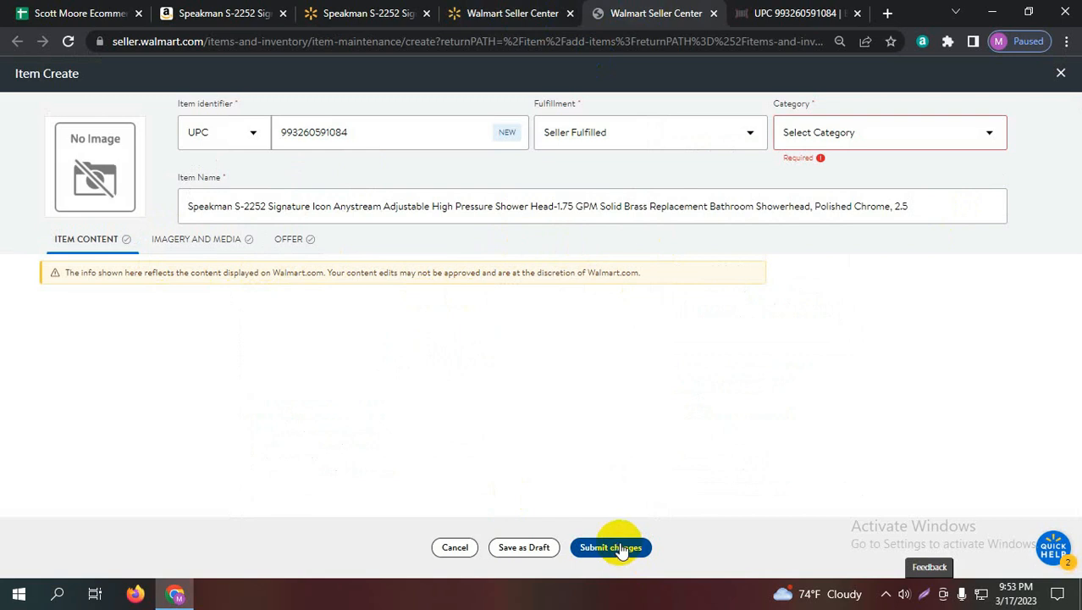
left_click(292, 241)
left_click(889, 132)
scroll(848, 254, "down", 1)
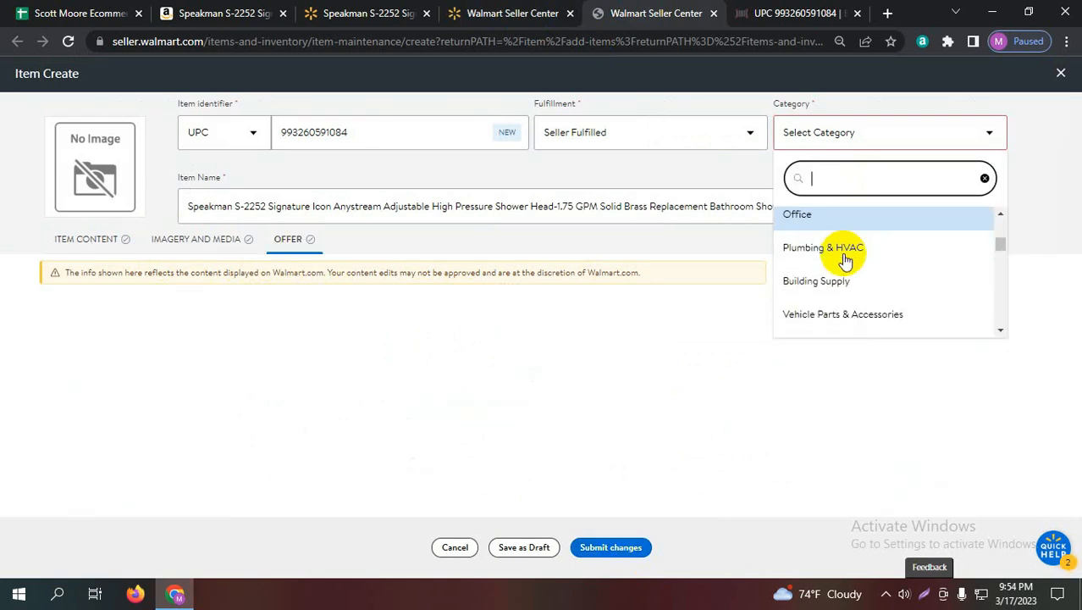
scroll(889, 302, "down", 2)
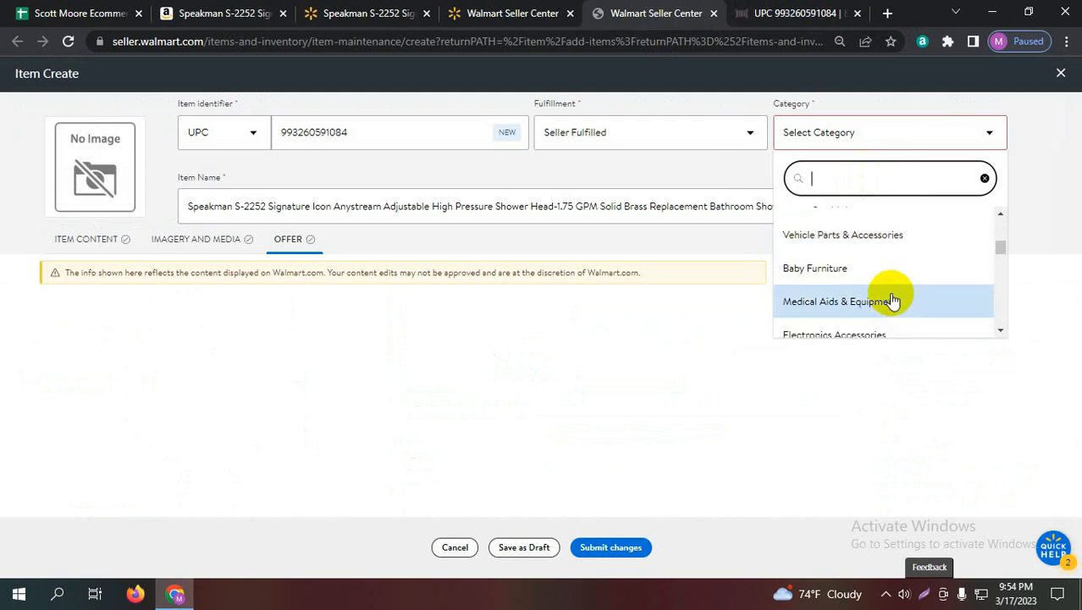
type("h")
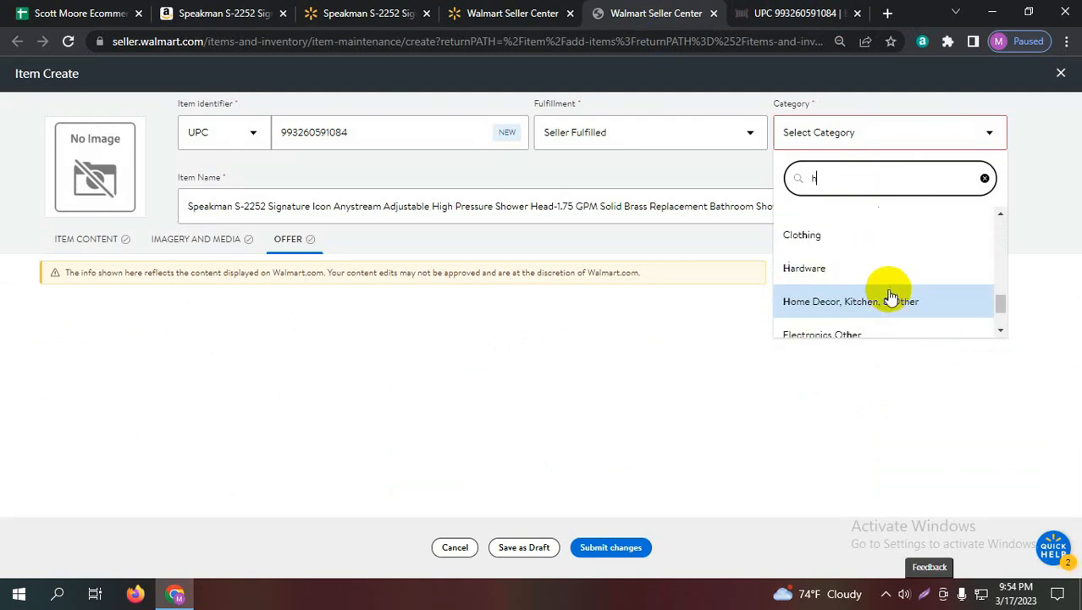
type("ome")
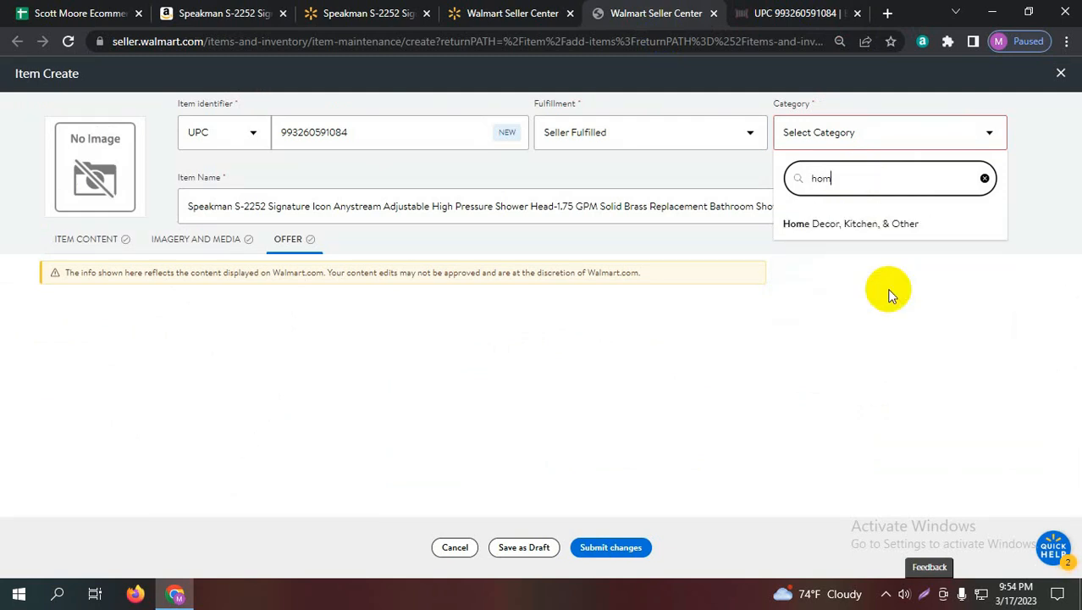
left_click(873, 226)
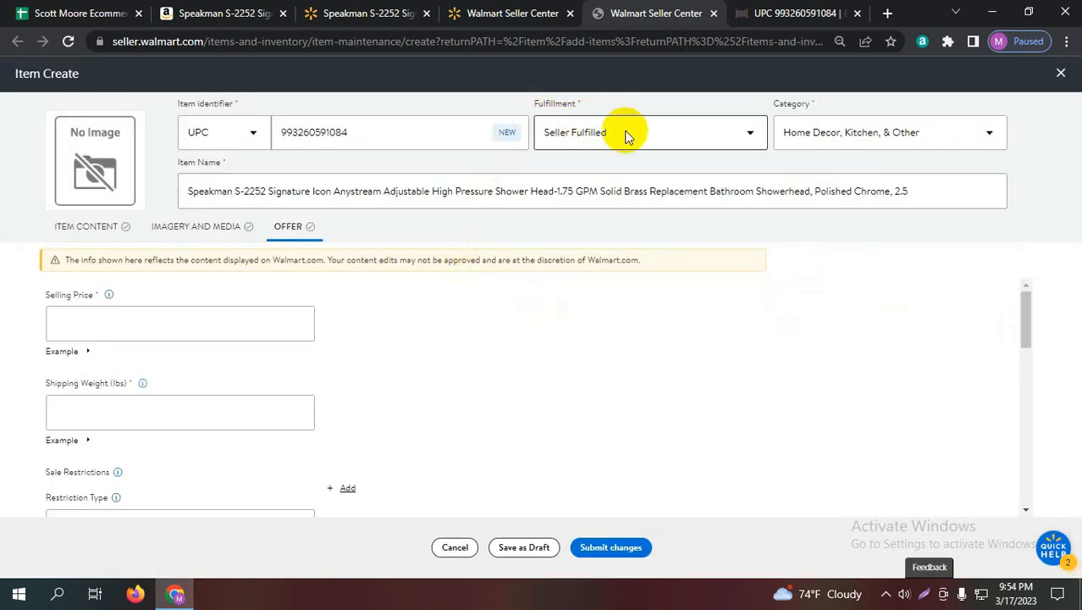
Step: Select Seller Fulfilled as the fulfillment method of the new item
left_click(627, 135)
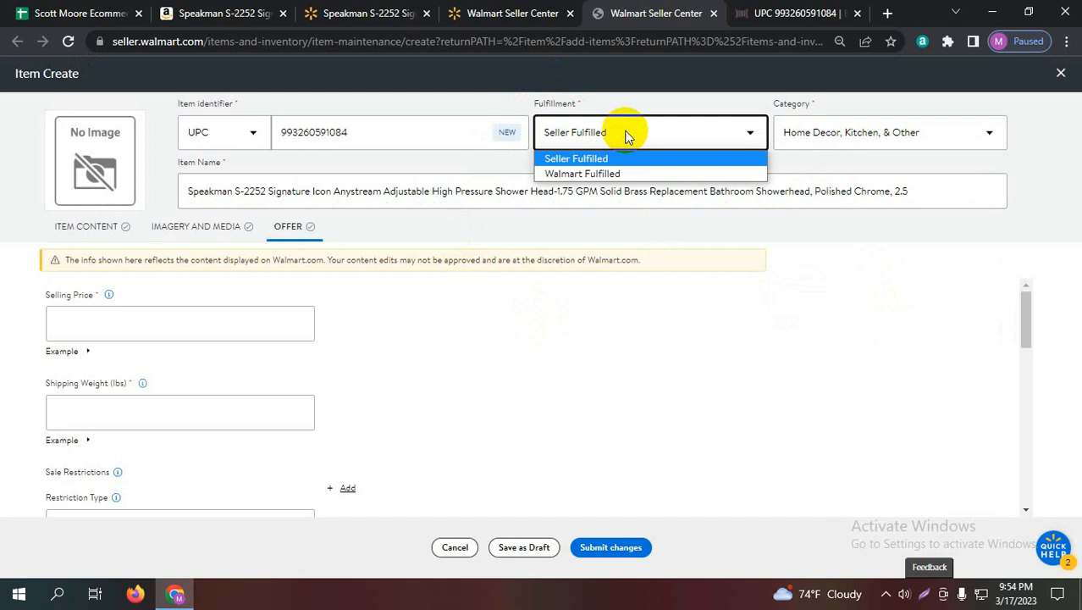
left_click(610, 157)
left_click(179, 312)
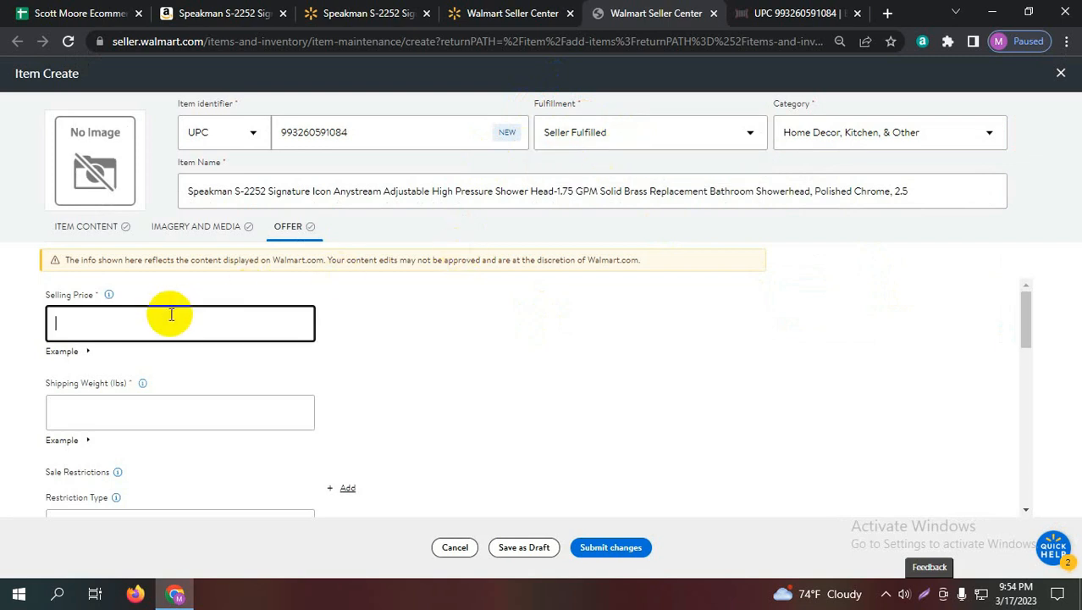
Step: Show the item's imagery and media section, then switch to the Amazon listing and save the main shower head image to the Downloads folder
left_click(205, 229)
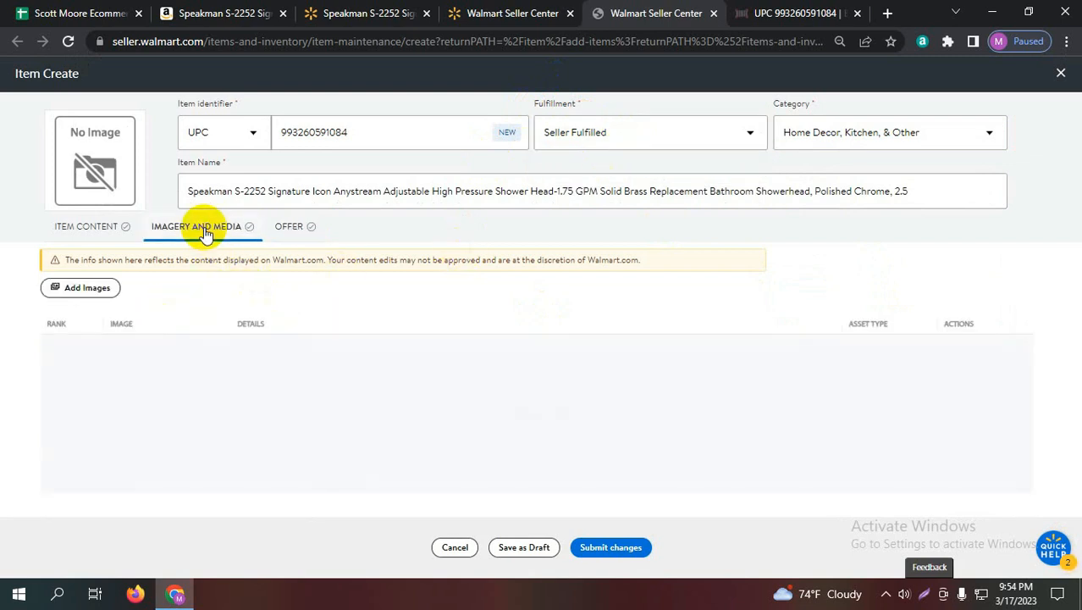
left_click(265, 6)
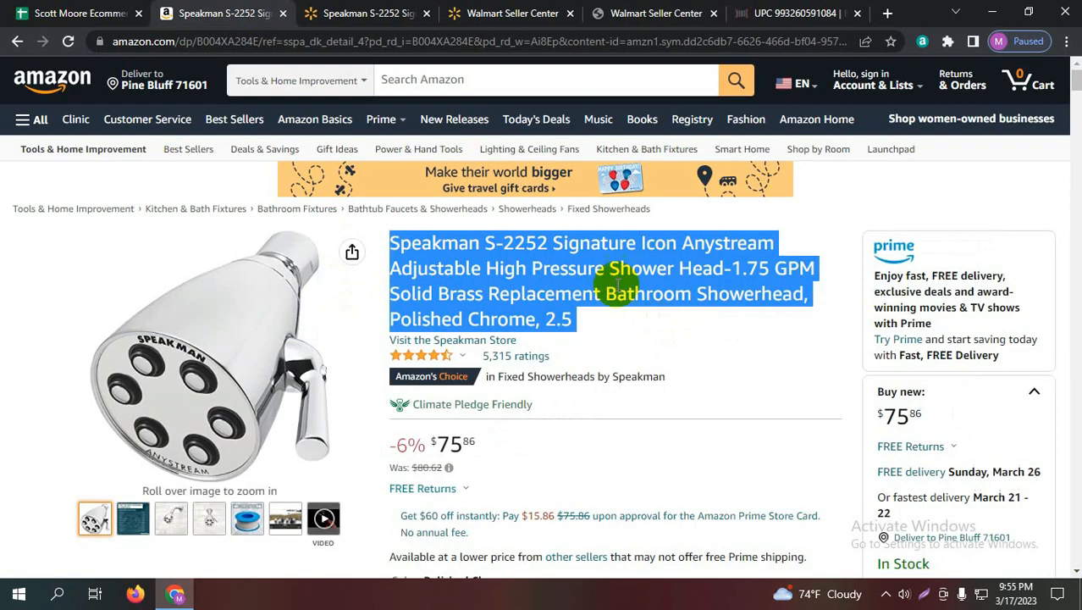
left_click(617, 284)
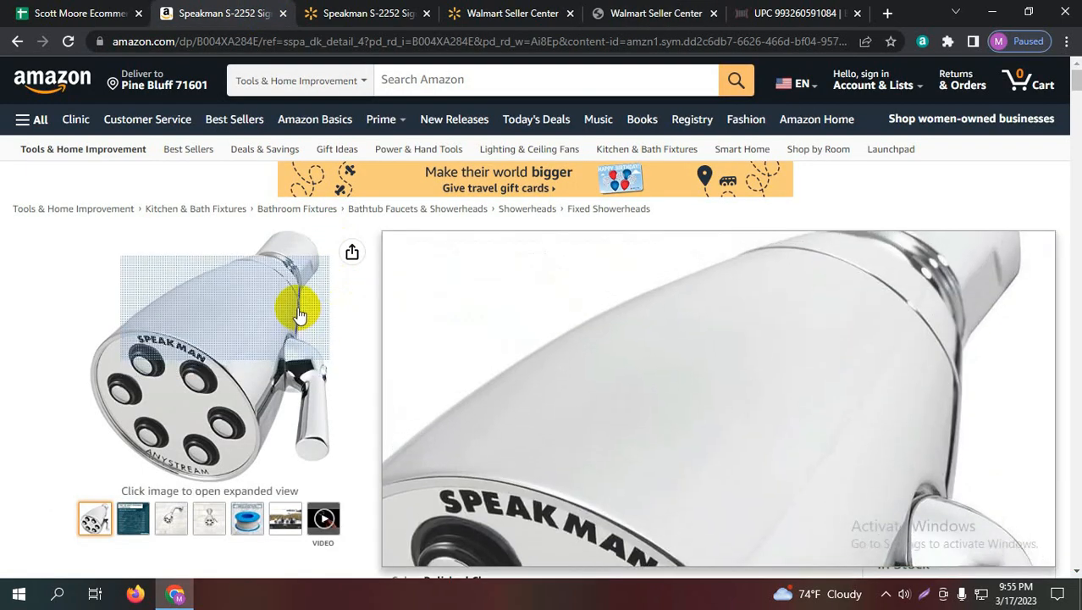
left_click(298, 314)
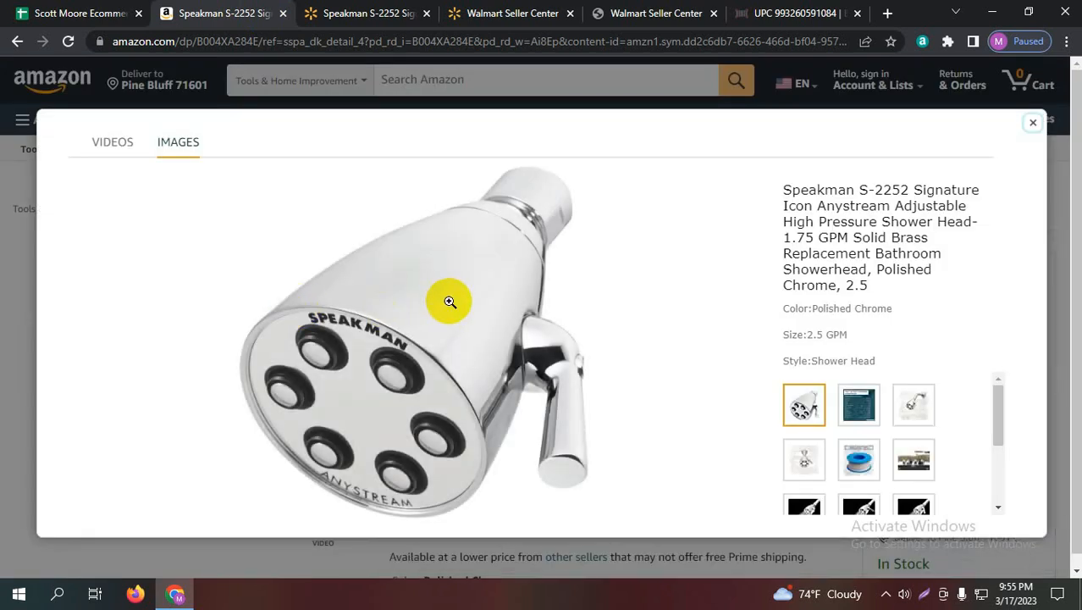
right_click(450, 302)
left_click(481, 329)
left_click(76, 261)
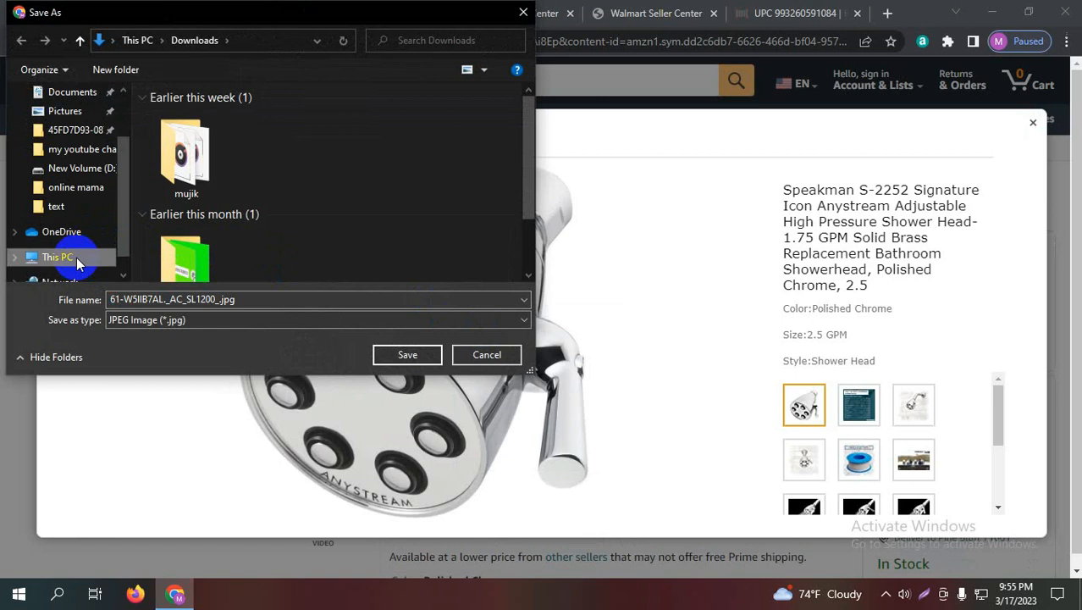
double_click(217, 252)
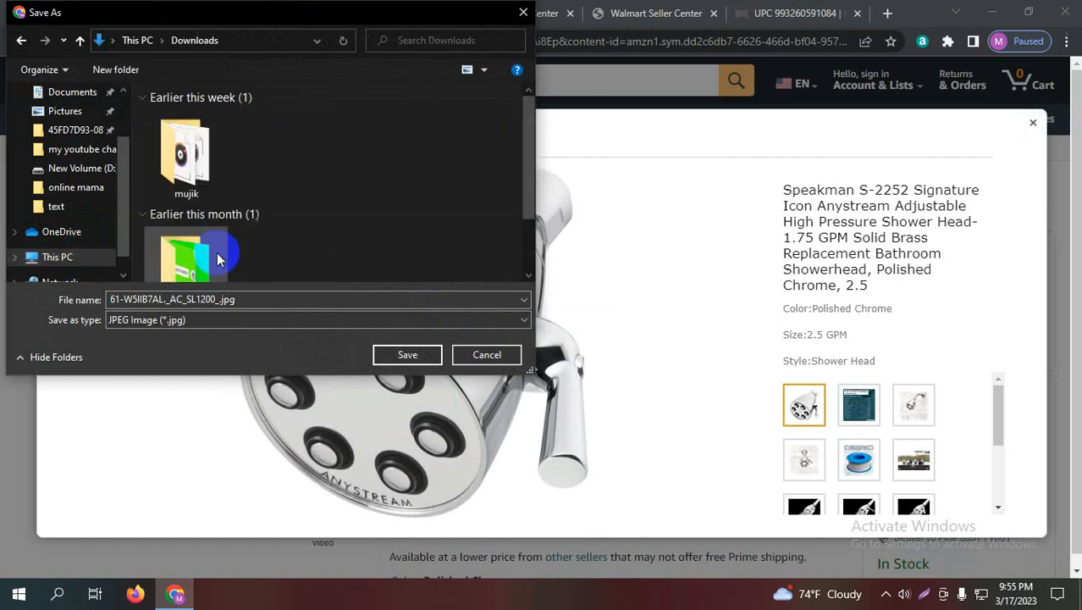
left_click(411, 355)
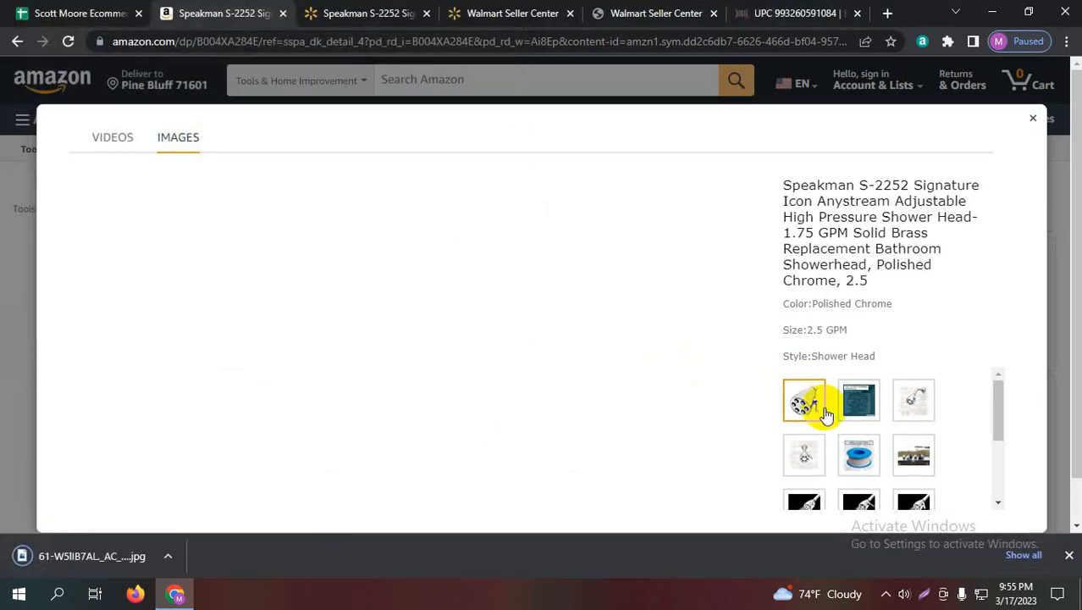
Step: Save the image with the allowed flow rates by state from the Amazon gallery to the Downloads folder as a JPEG
left_click(873, 409)
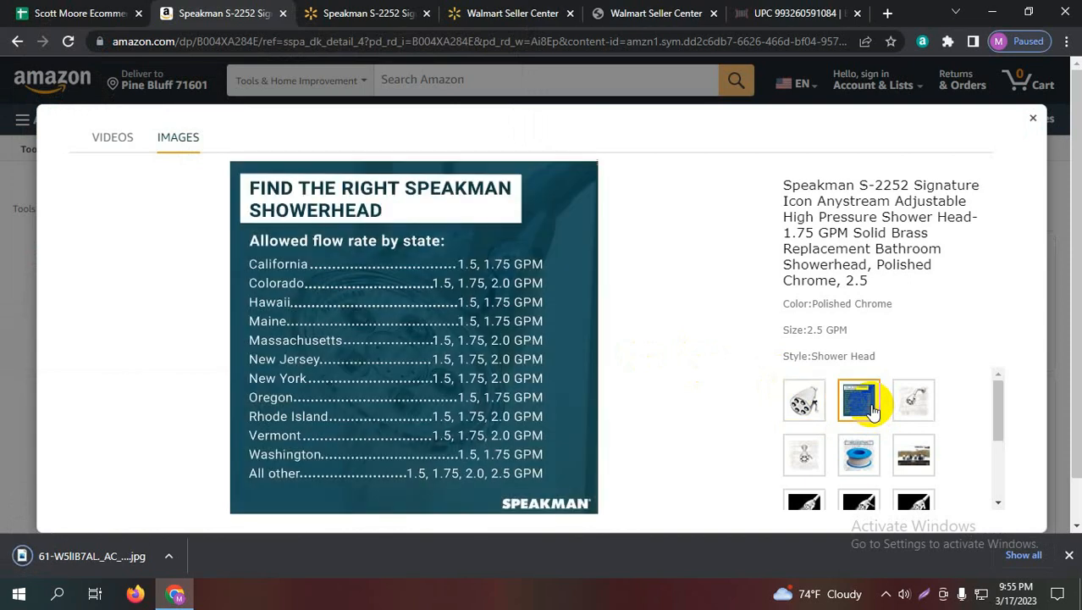
right_click(460, 269)
left_click(465, 235)
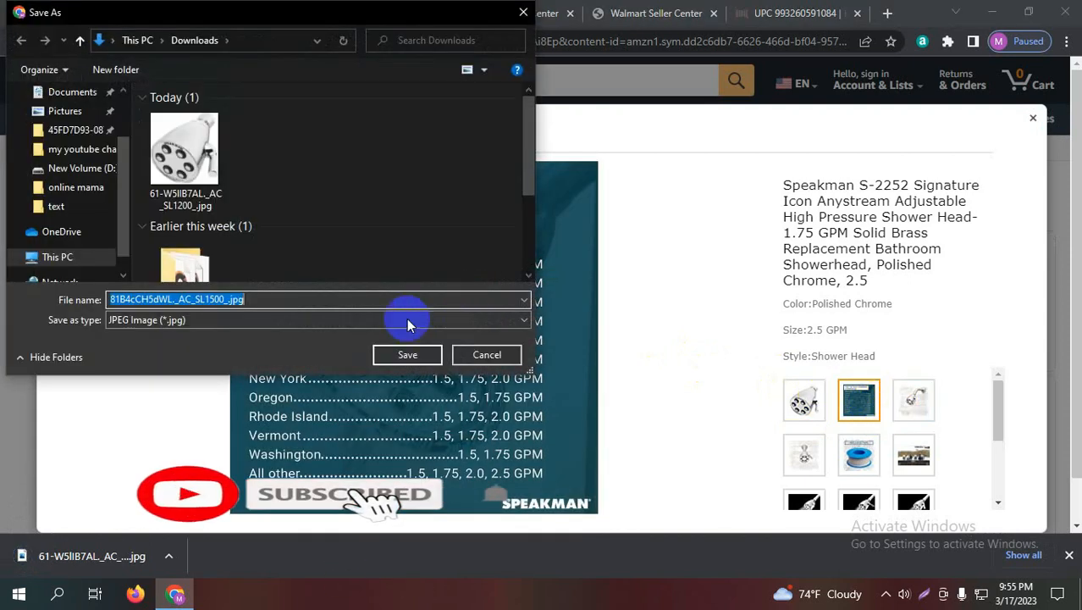
left_click(392, 355)
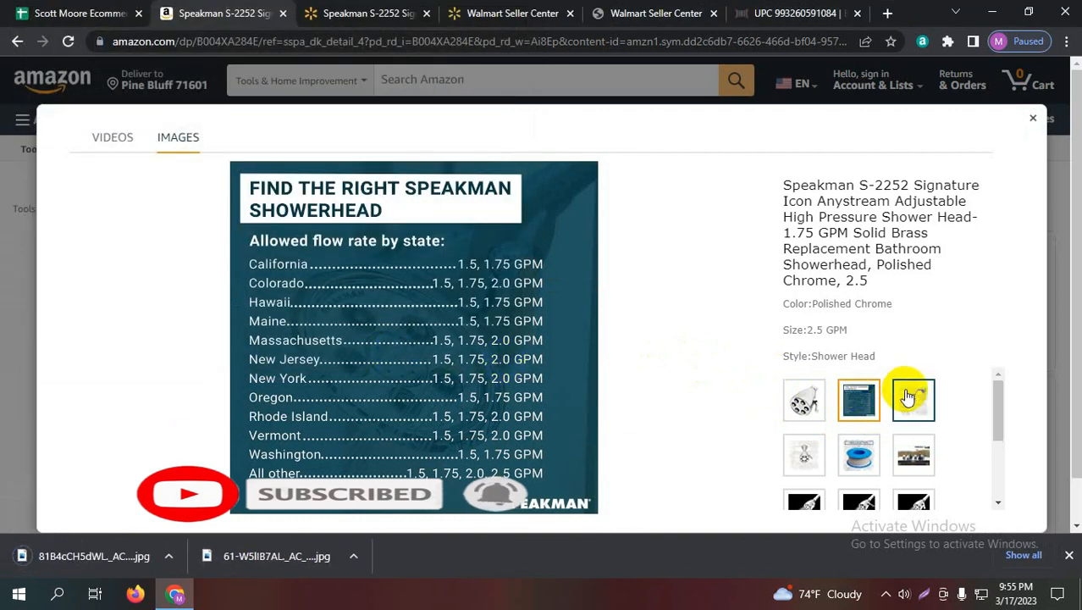
Step: Save the angled image of the wall-mounted shower head from the Amazon gallery to the Downloads folder as a JPEG
left_click(907, 398)
right_click(434, 265)
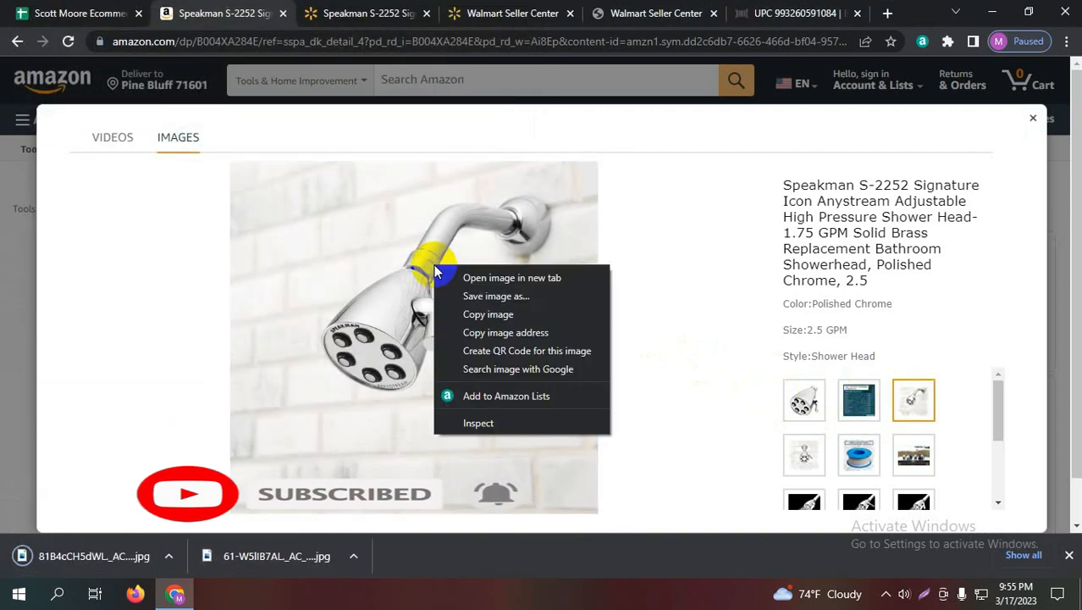
left_click(464, 297)
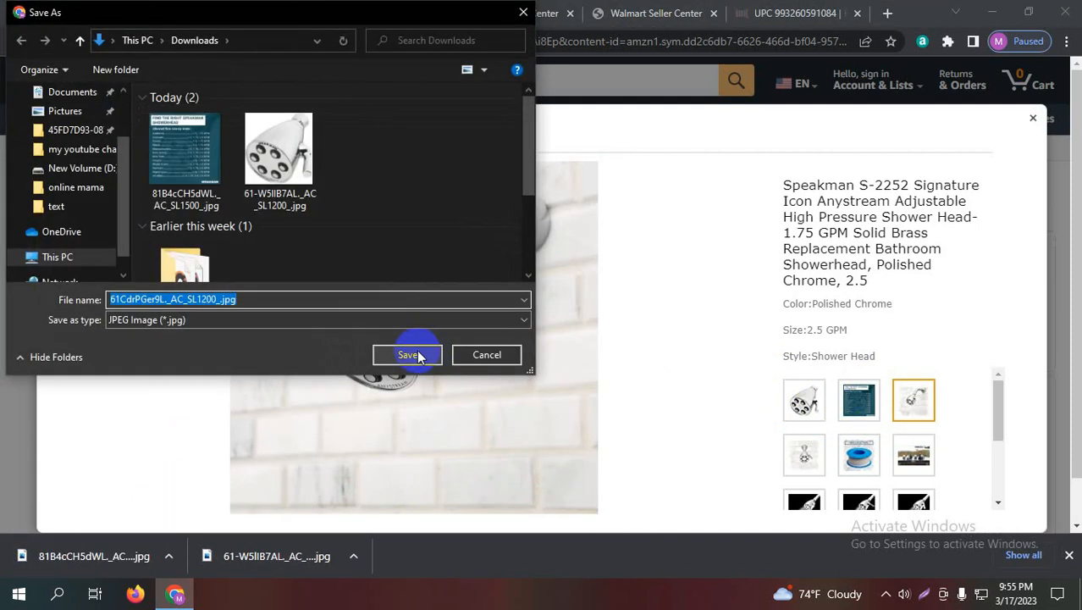
left_click(413, 353)
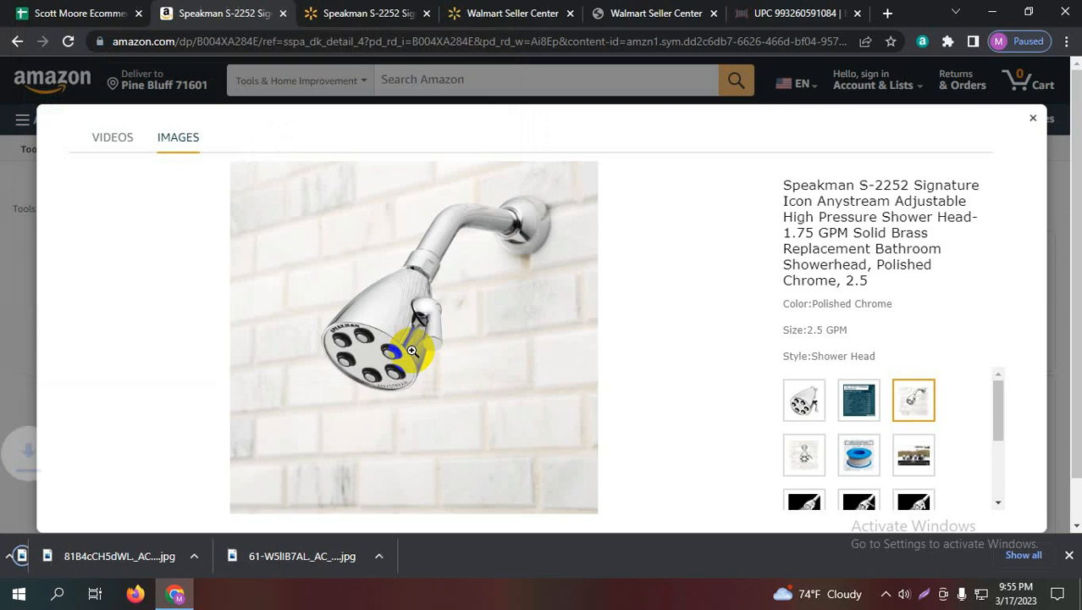
Step: Save the front-view image of the wall-mounted shower head from the Amazon gallery to the Downloads folder as a JPEG
left_click(800, 454)
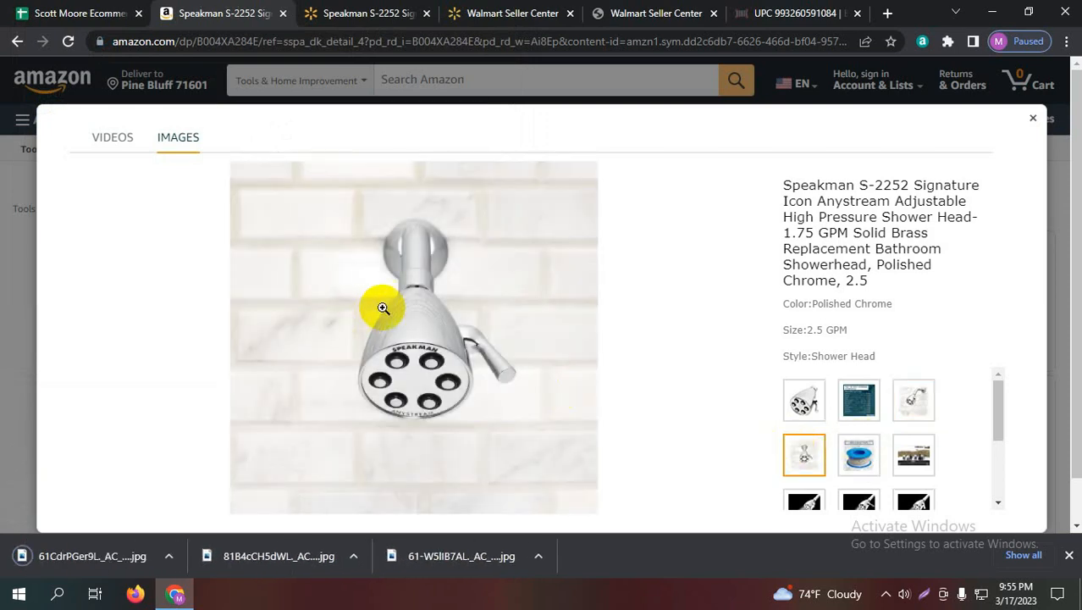
right_click(383, 307)
left_click(411, 334)
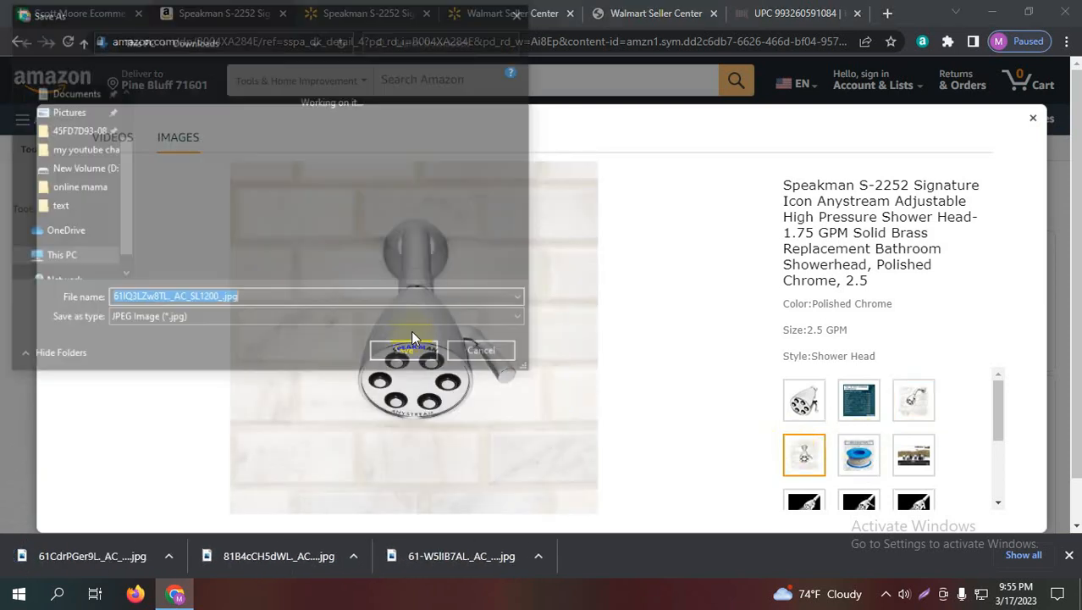
left_click(412, 349)
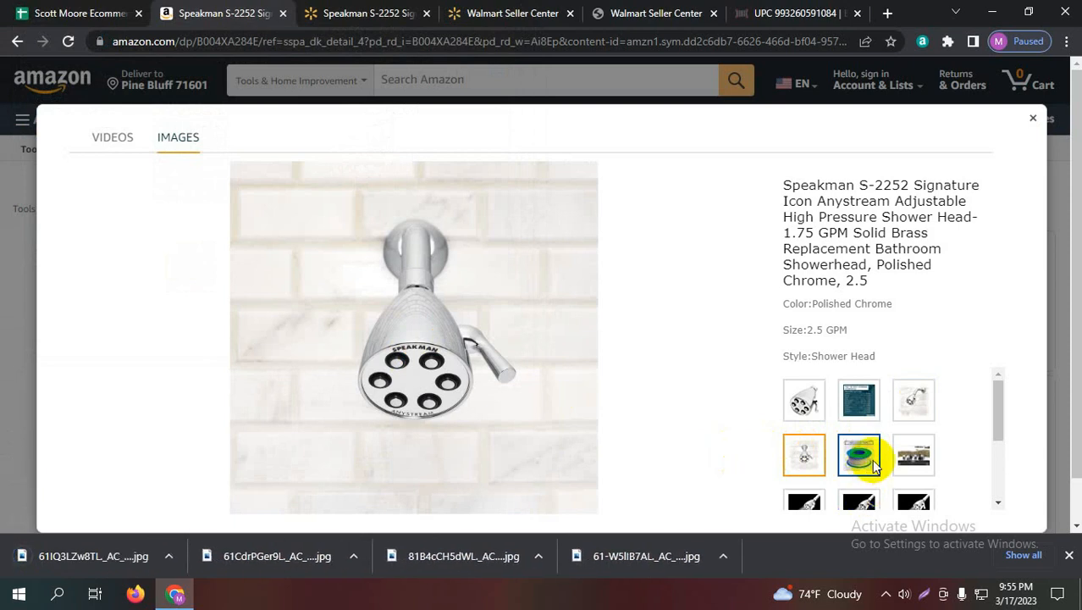
Step: Save the gallery image of the shower heads lined up on a trunk by the water to the Downloads folder as a JPEG
left_click(914, 454)
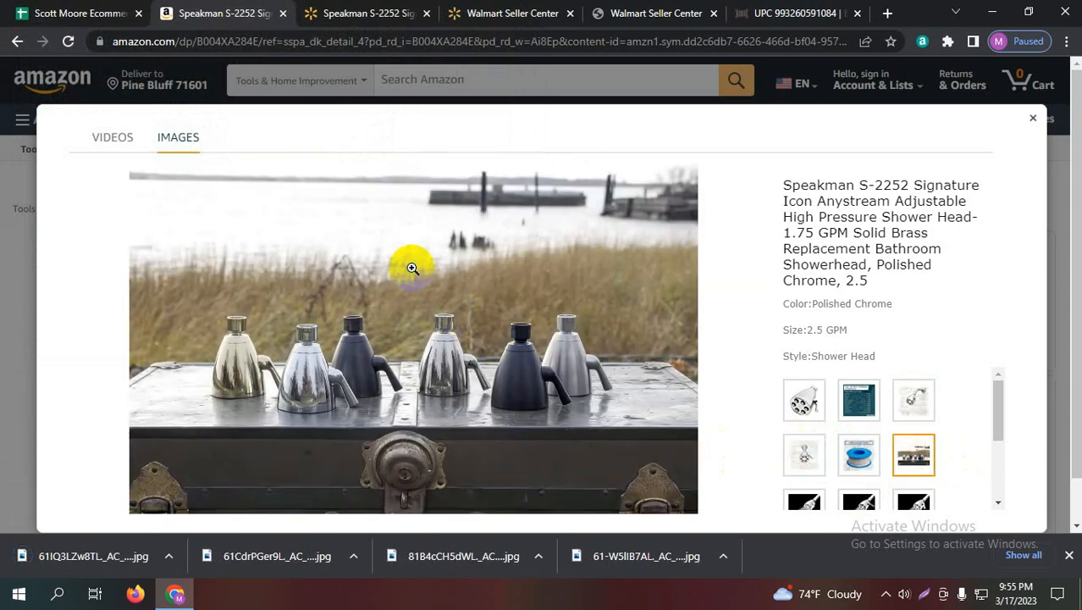
right_click(413, 269)
left_click(432, 295)
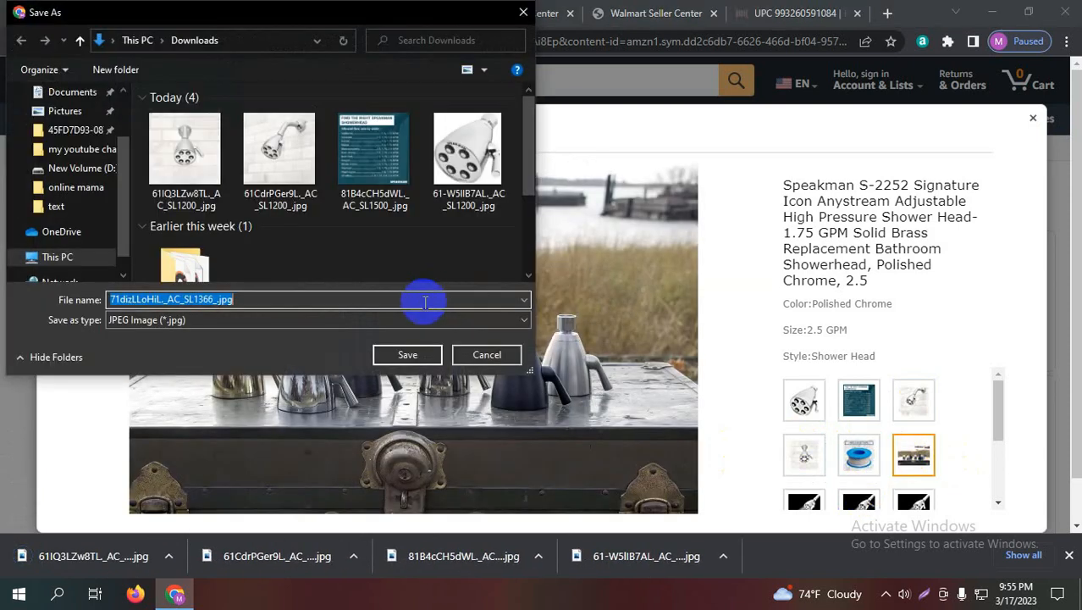
left_click(411, 352)
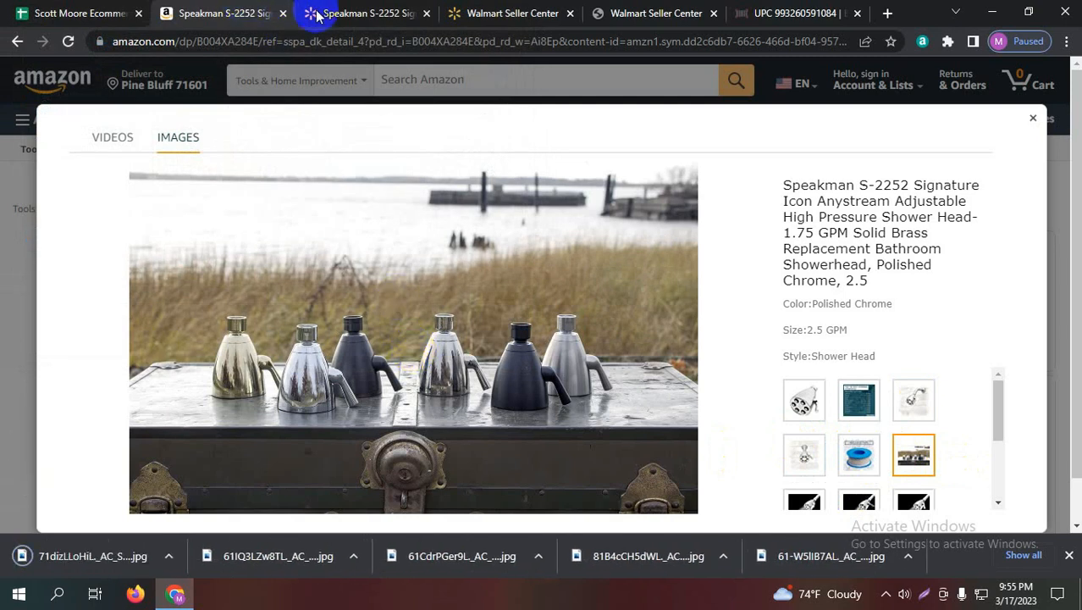
Step: Switch to the Walmart Seller Center item form and add 71dizLLoHiL._AC_SL1366_.jpg from the Downloads folder as its first image
left_click(601, 13)
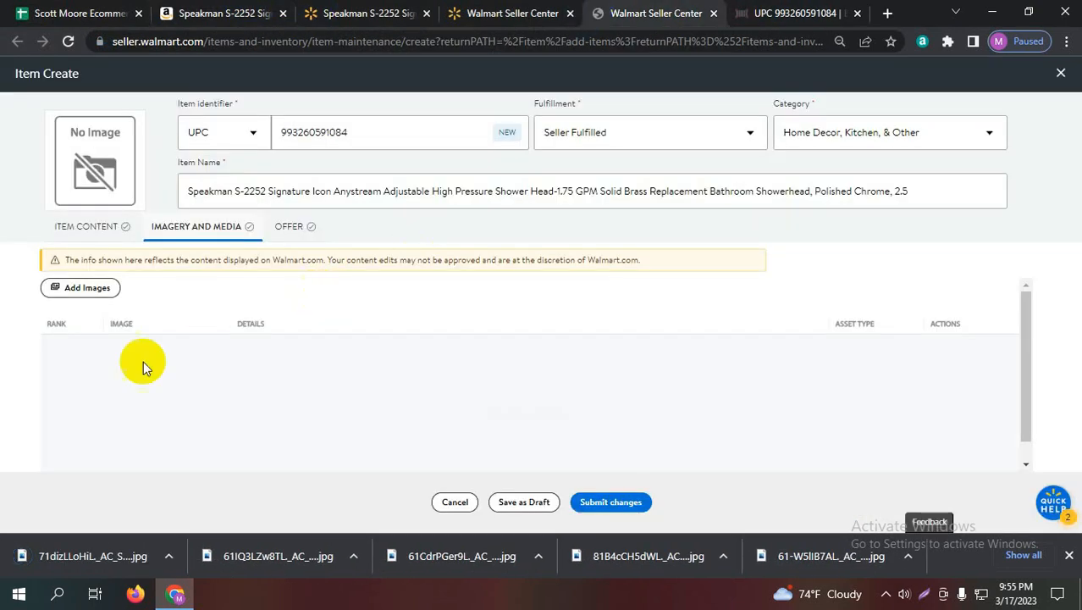
left_click(88, 288)
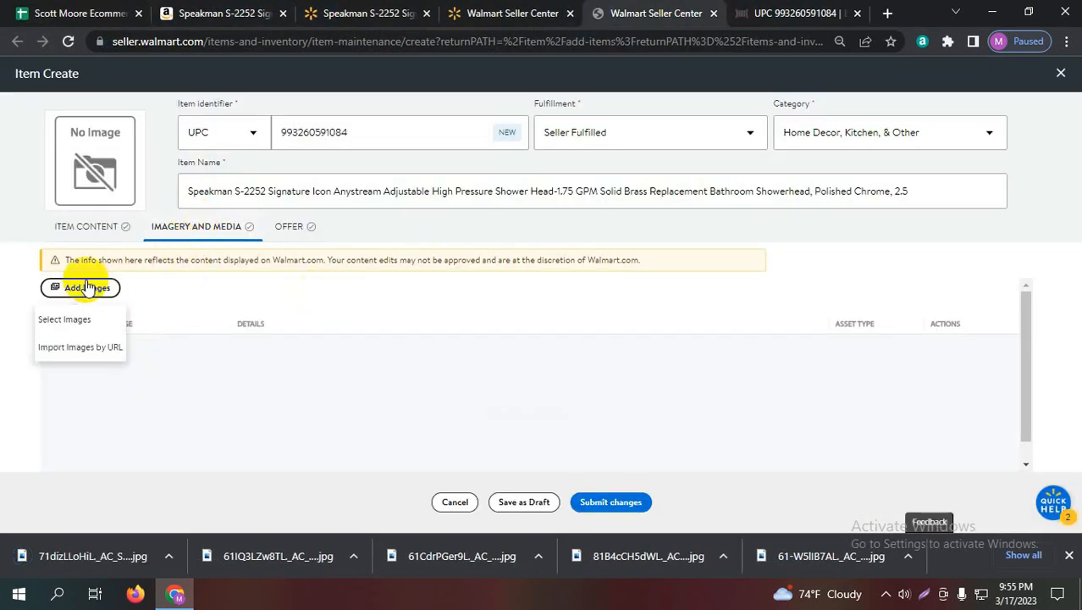
left_click(81, 322)
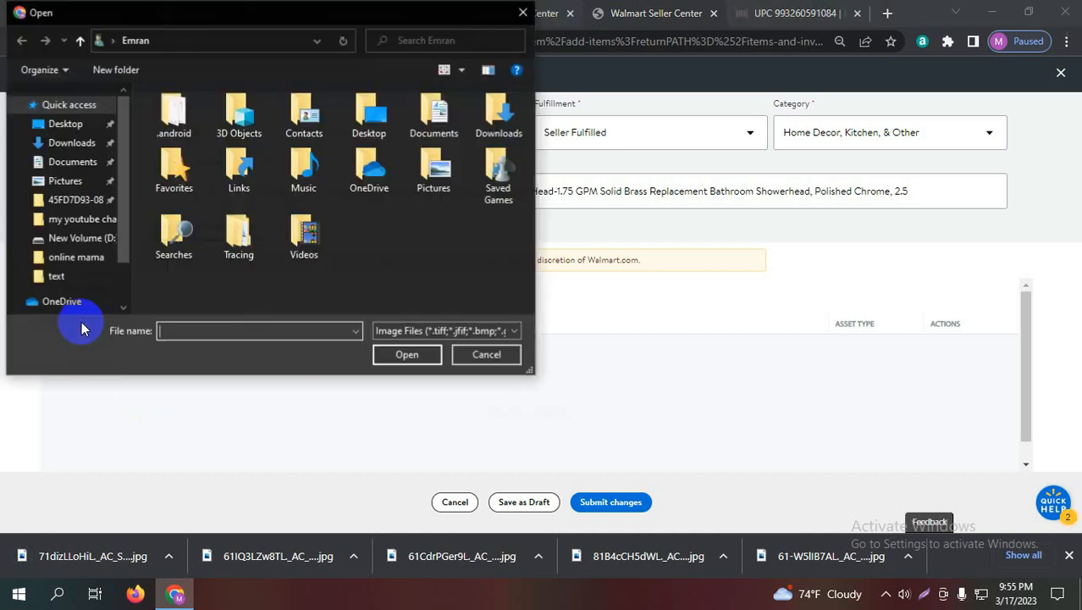
left_click(64, 144)
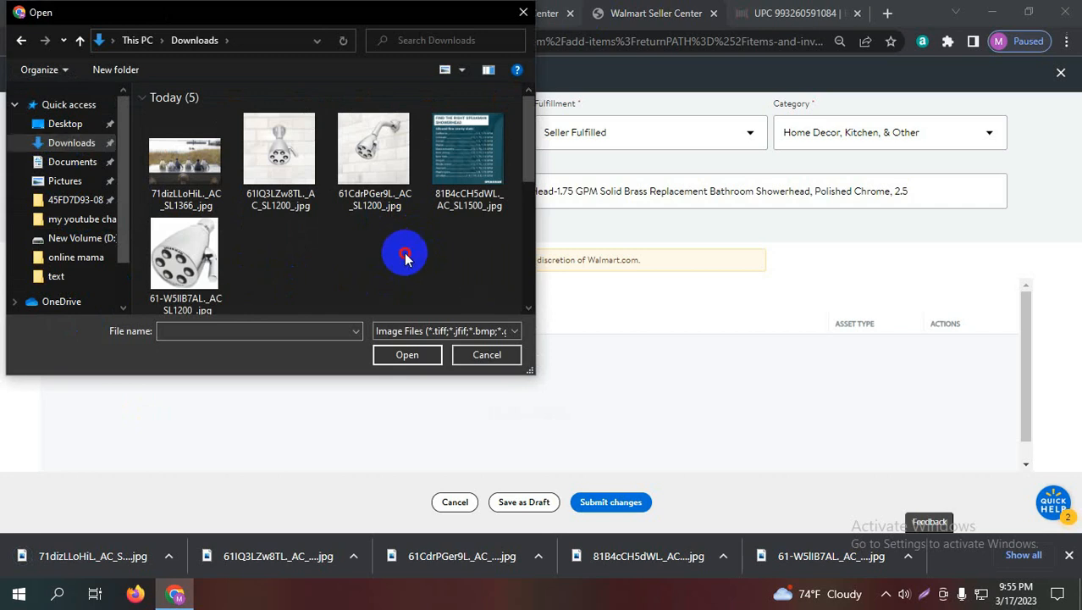
left_click(191, 174)
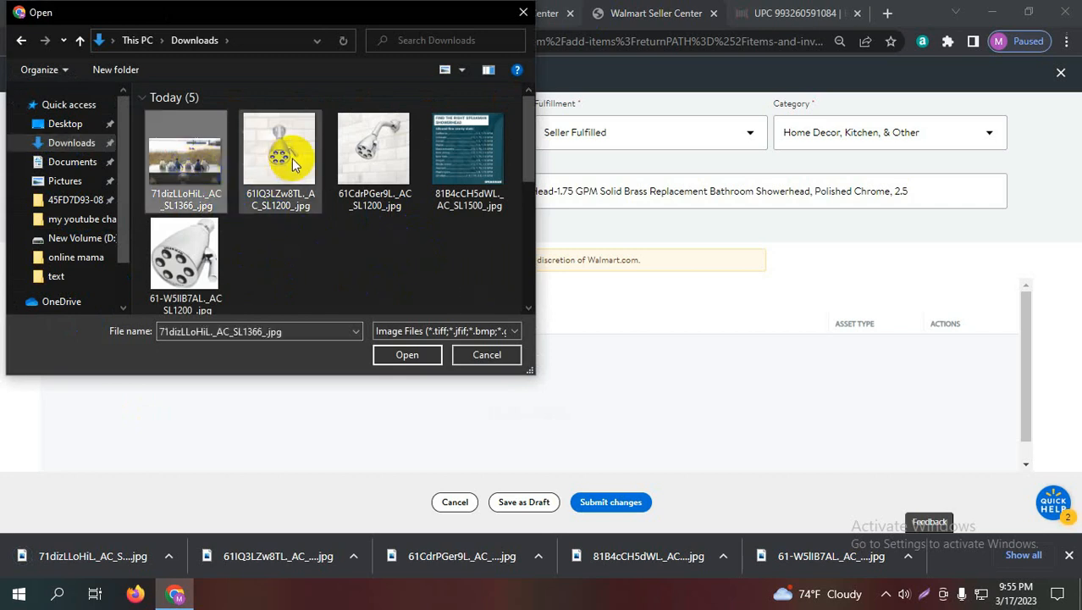
left_click(405, 353)
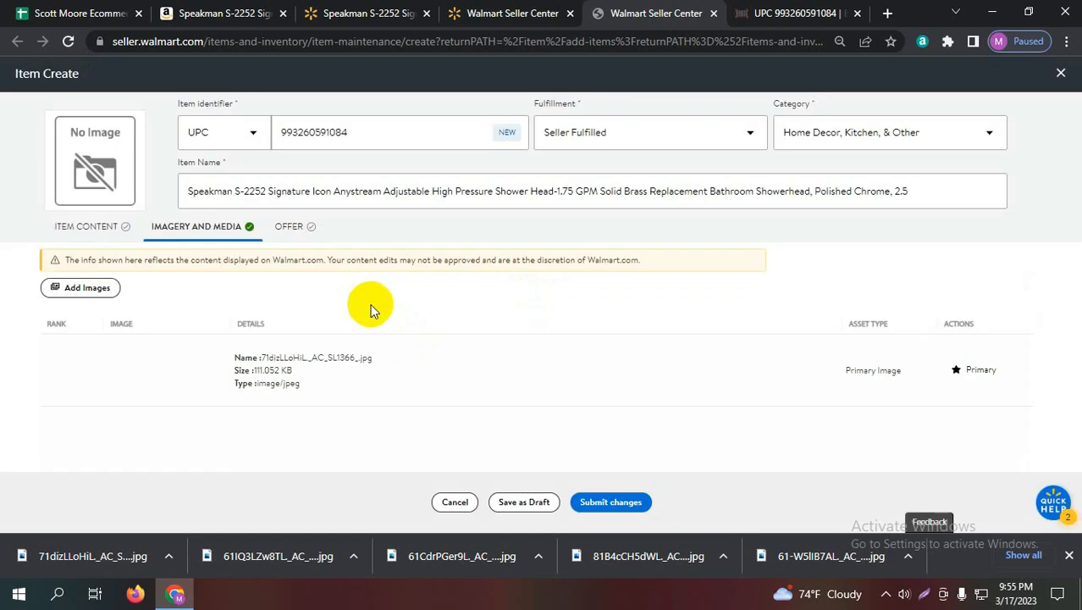
Step: Add the front-view shower head image 61IQ3LZw8TL._AC_SL1200_.jpg from the Downloads folder to the item's images
left_click(83, 290)
left_click(86, 319)
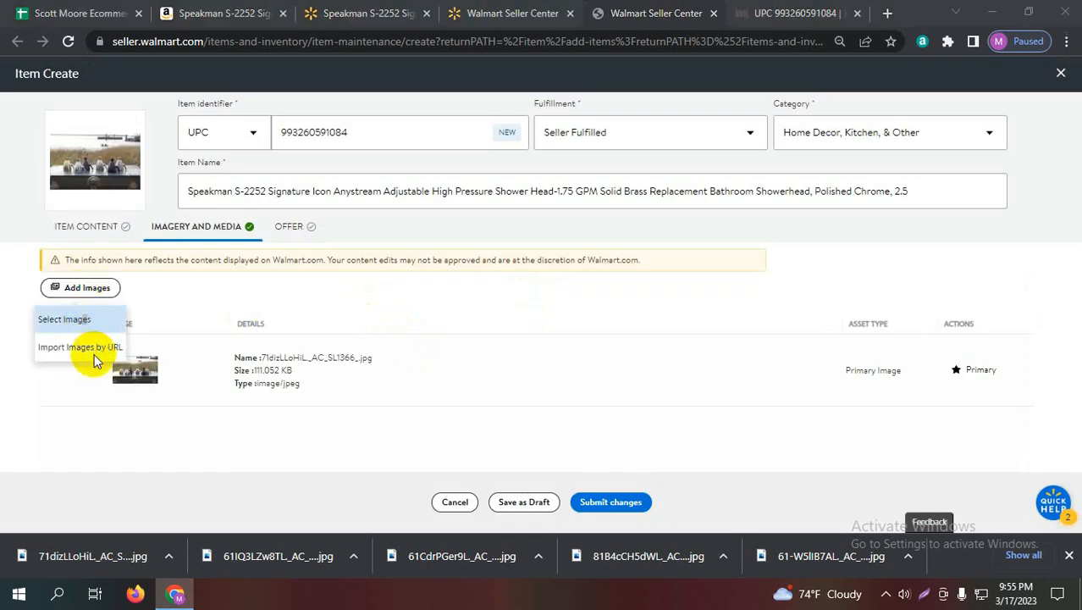
left_click(272, 204)
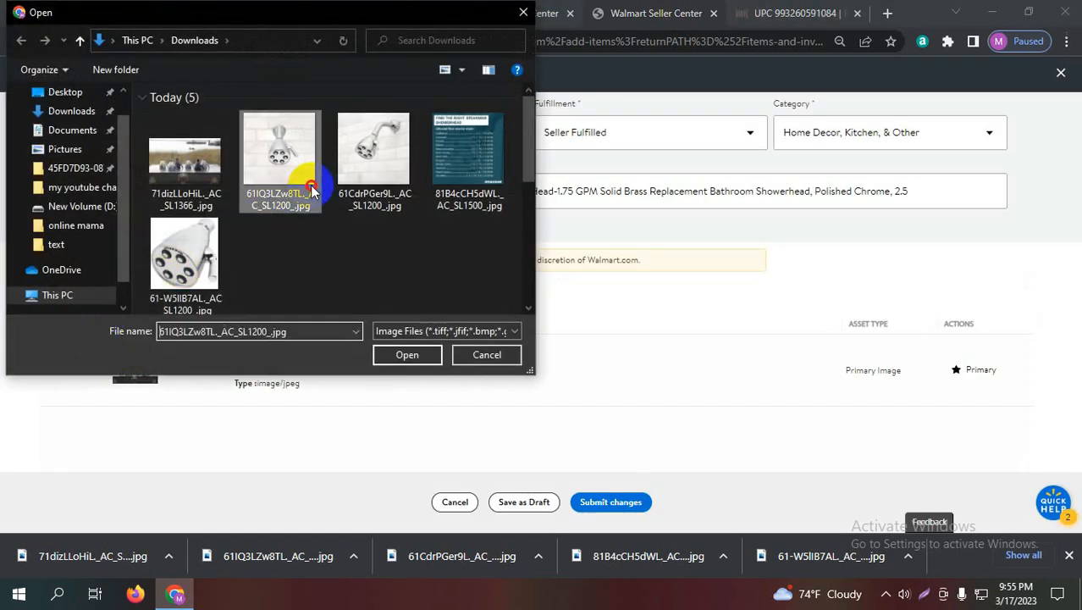
left_click(416, 354)
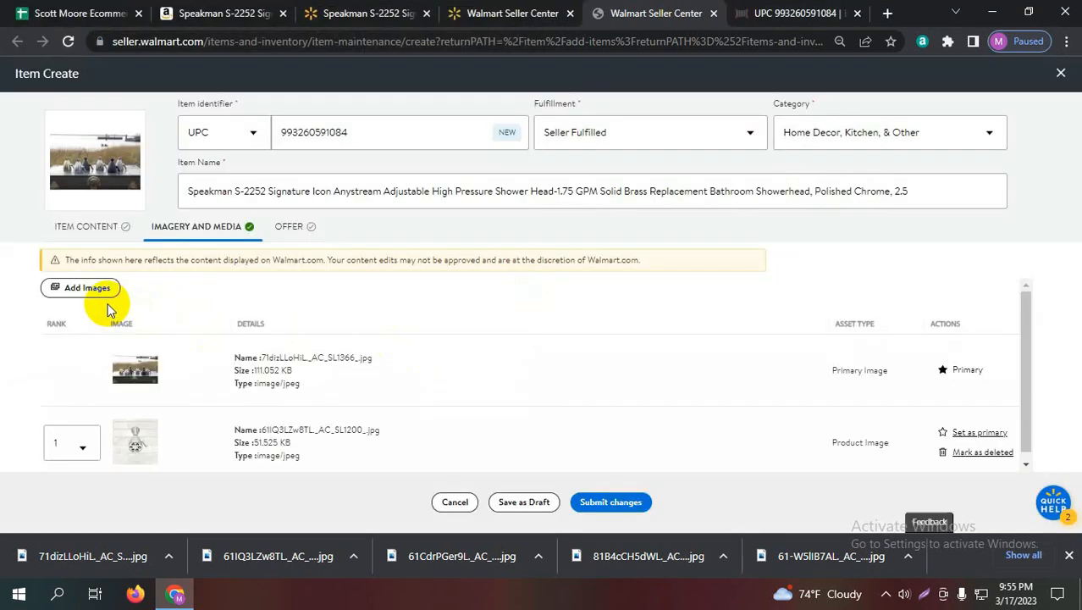
Step: Add the allowed flow rate chart 81B4cCH5dWL._AC_SL1500_.jpg from the Downloads folder to the item's images
left_click(91, 290)
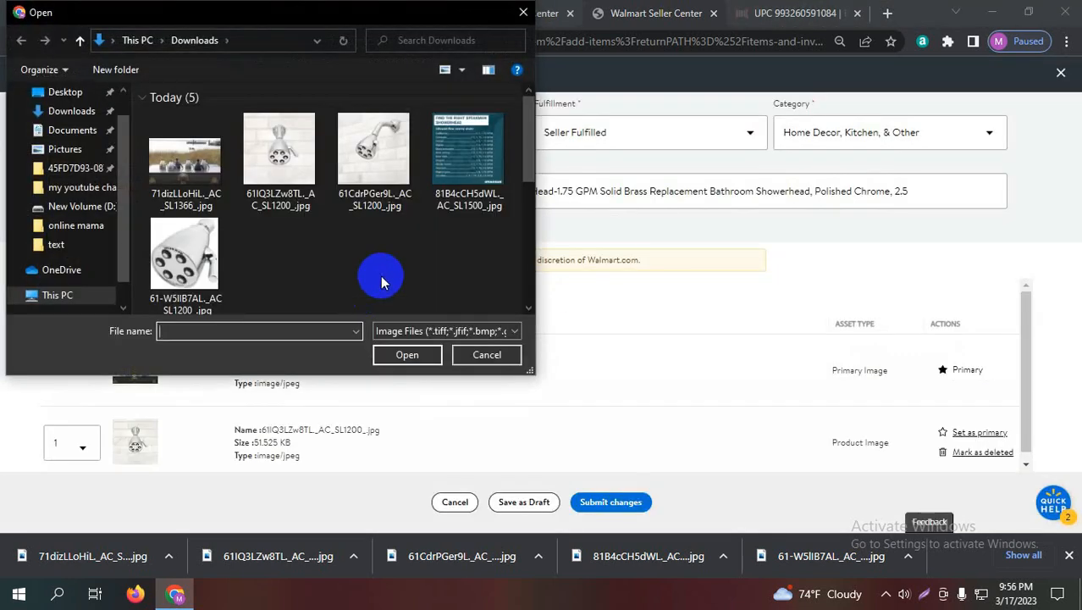
left_click(441, 168)
left_click(404, 356)
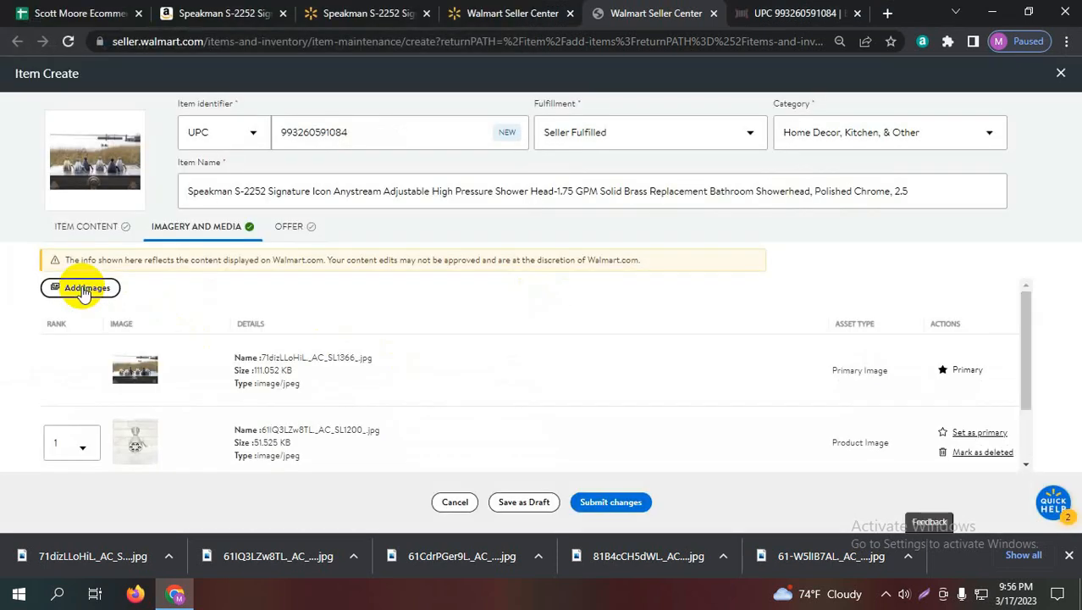
Step: Add the main shower head image 61-W5lIB7AL._AC_SL1200_.jpg to the item's images and review the image list
left_click(83, 290)
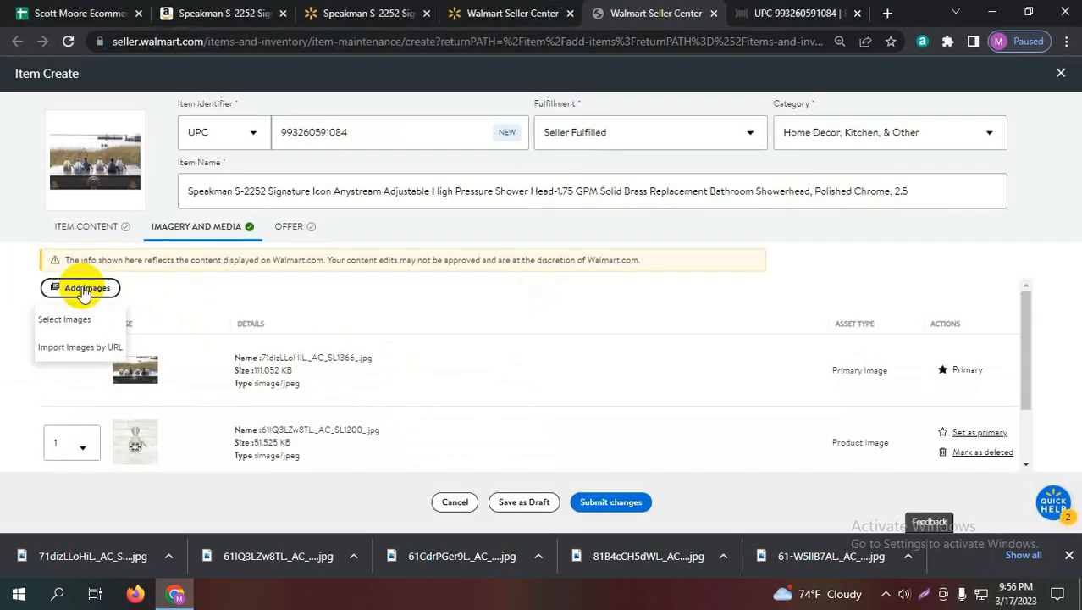
left_click(64, 319)
left_click(183, 255)
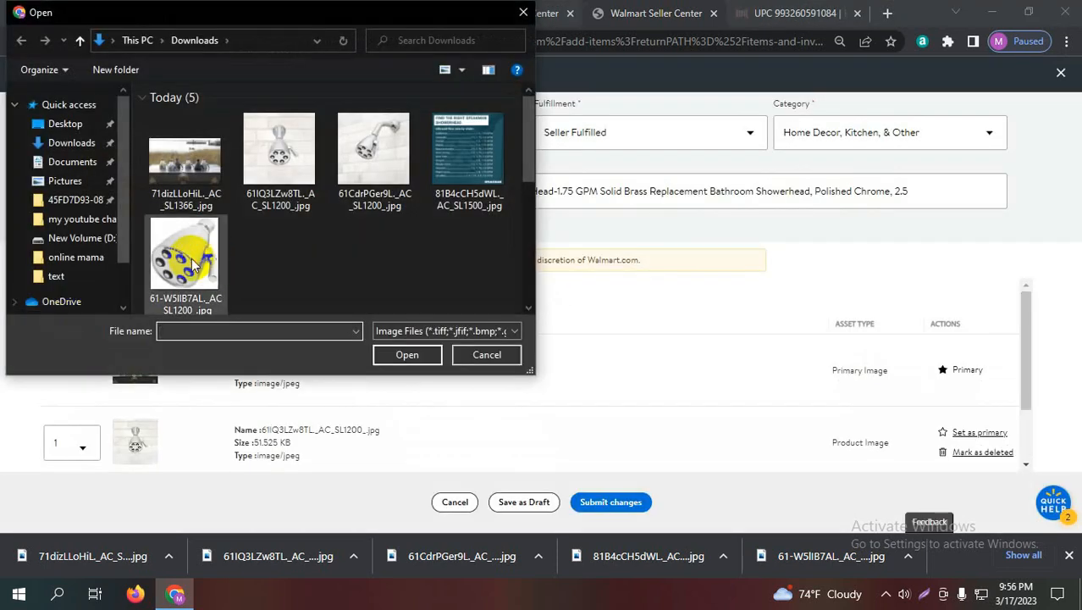
left_click(395, 355)
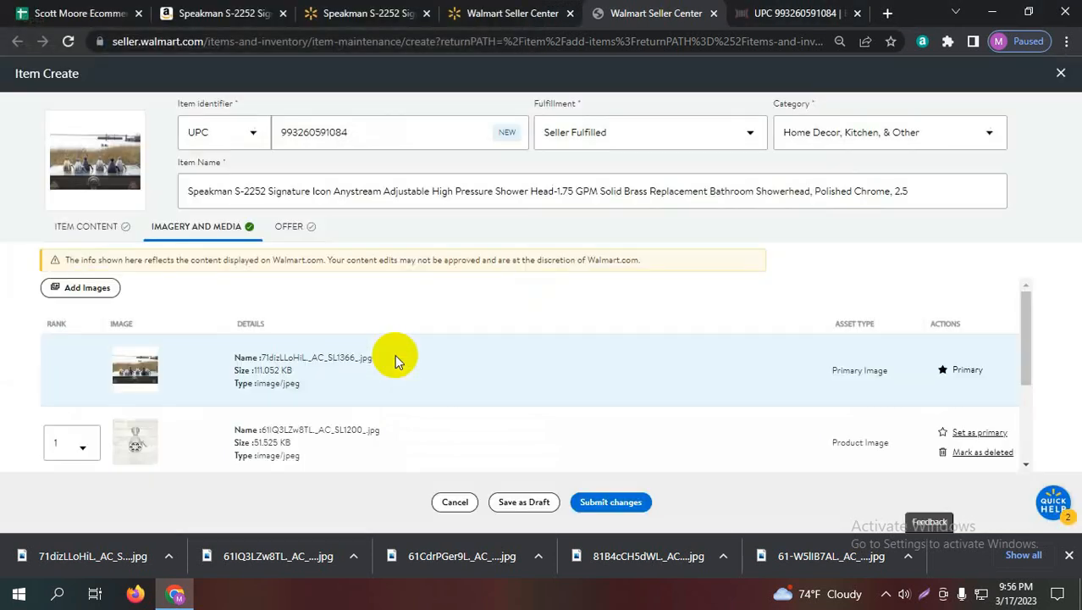
scroll(285, 358, "down", 3)
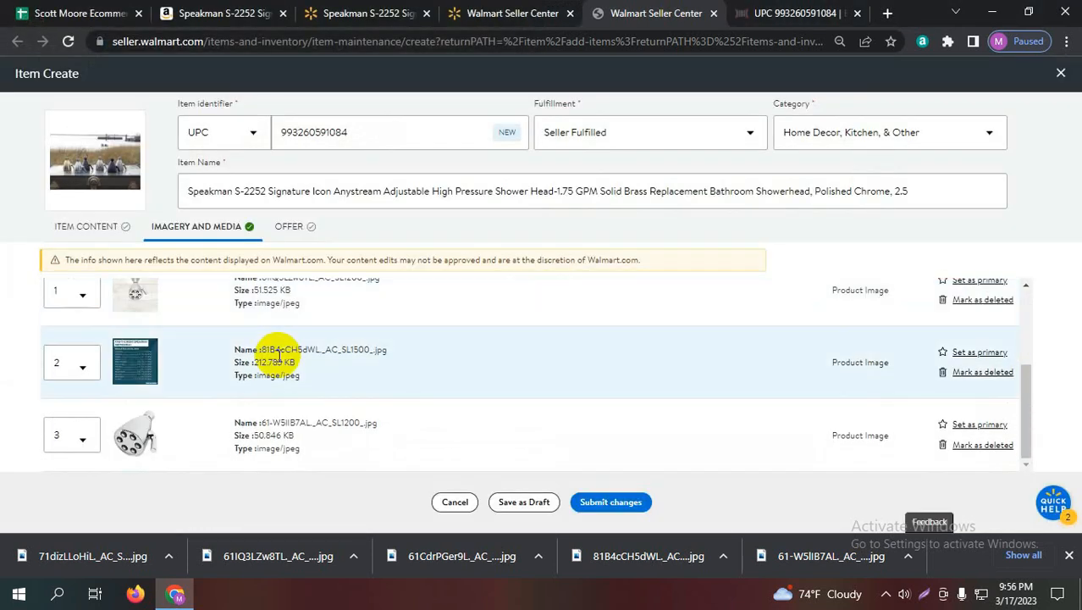
scroll(278, 356, "up", 3)
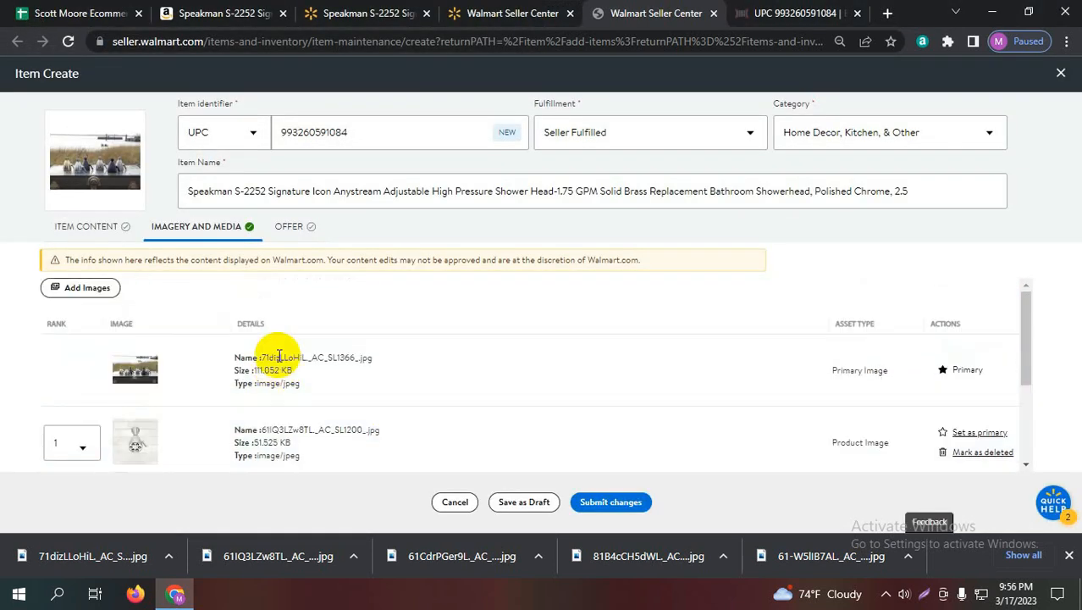
Step: Show the item's offer section and set the selling price to 136
left_click(93, 235)
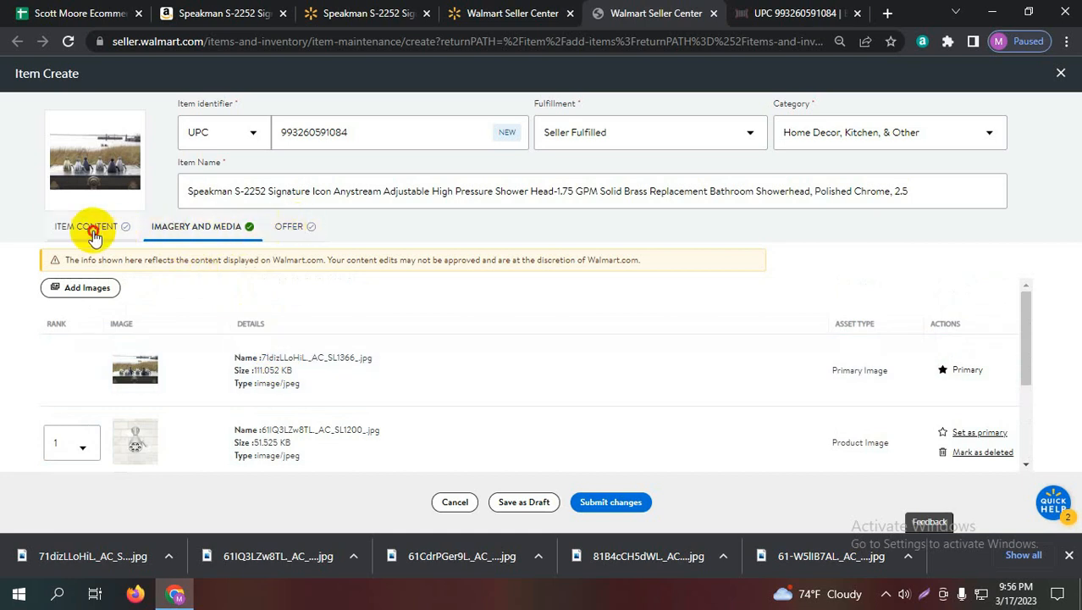
left_click(216, 228)
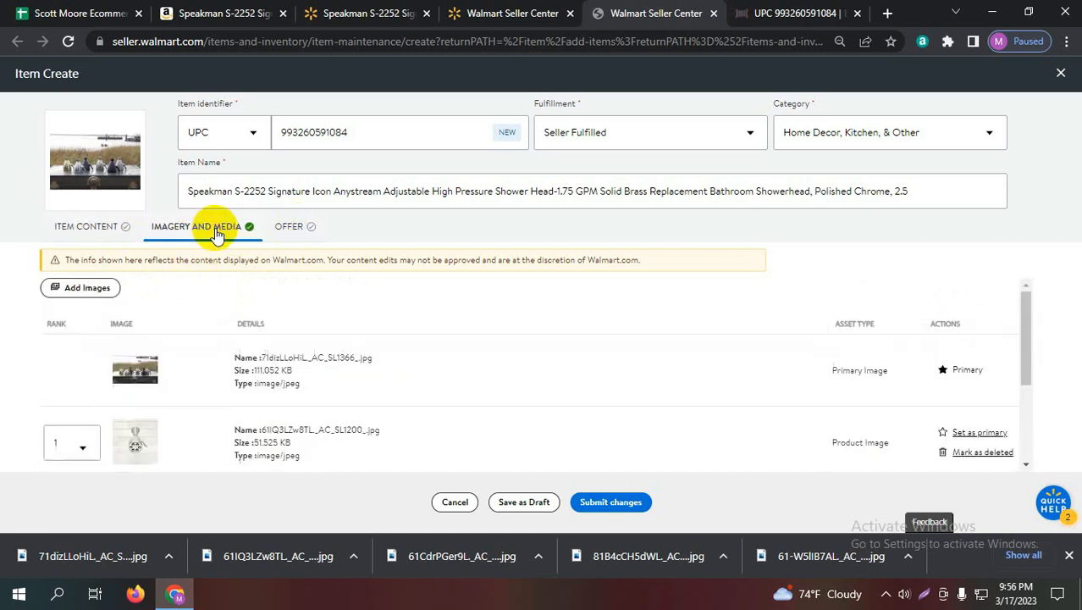
left_click(304, 230)
left_click(226, 325)
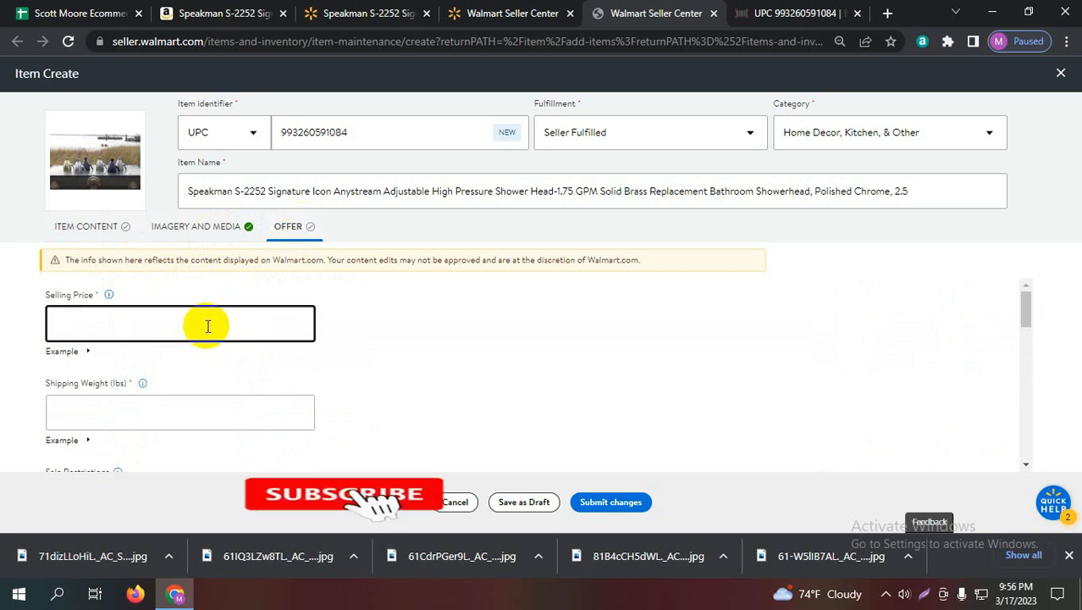
type("136")
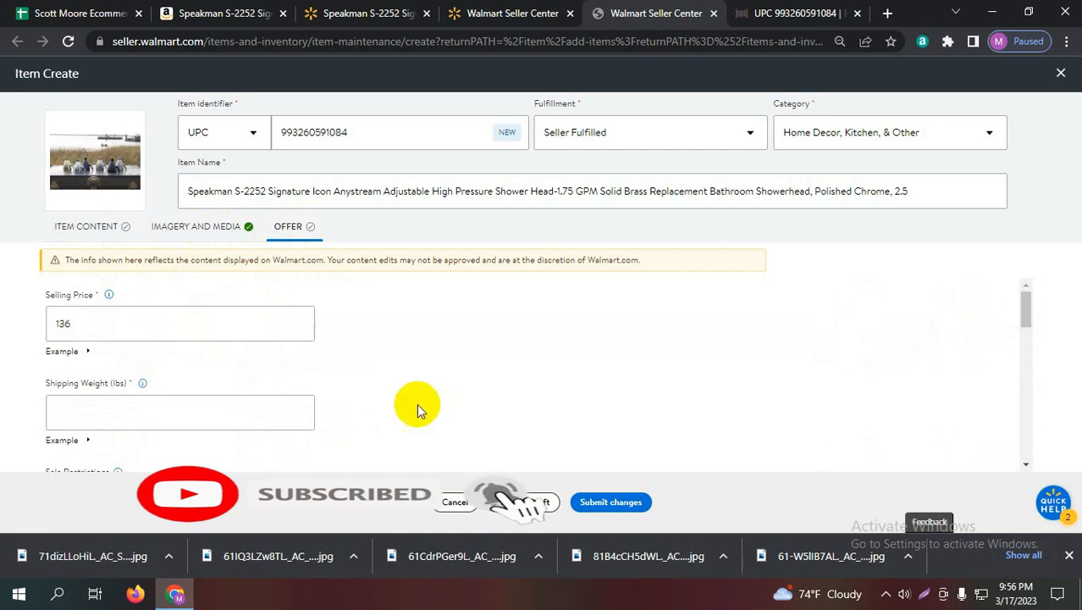
Step: Look up the item weight in the Amazon listing's product details and set the Walmart item's shipping weight to 1.2 lbs
left_click(229, 405)
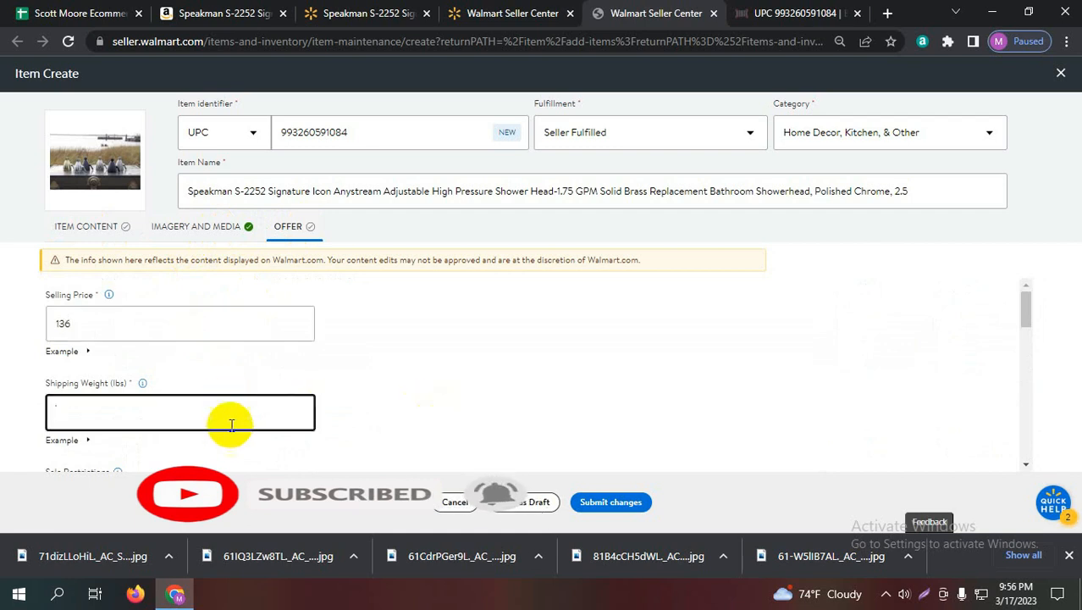
left_click(227, 14)
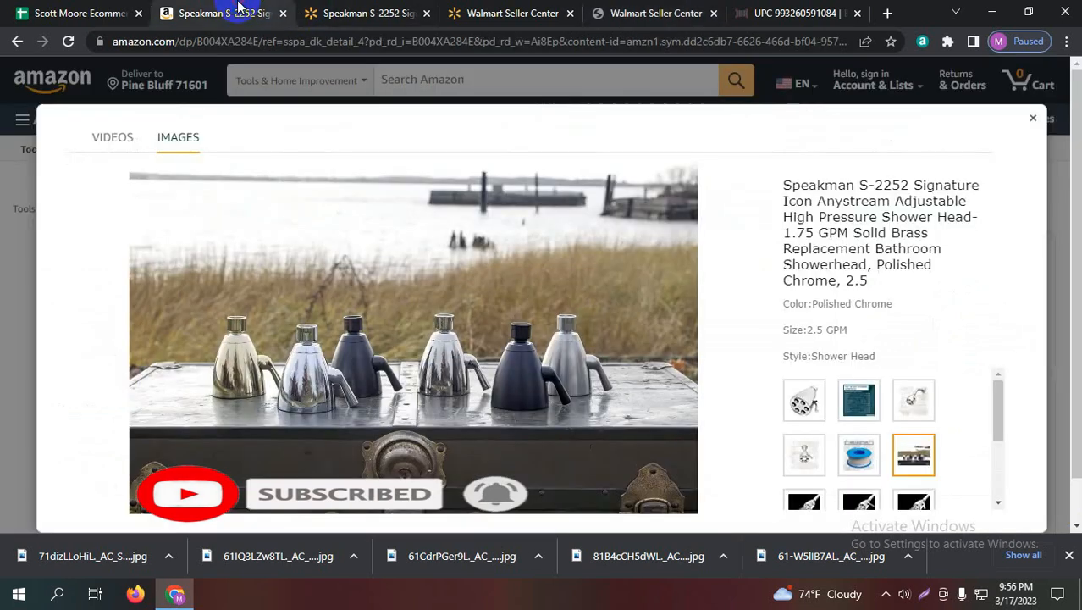
left_click(1033, 119)
scroll(398, 252, "down", 8)
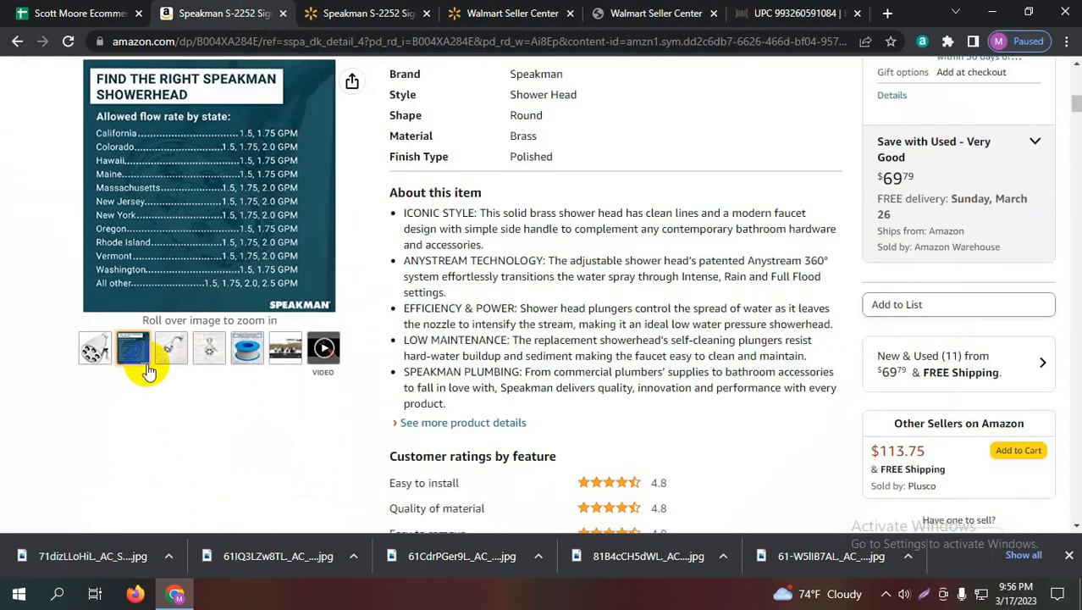
scroll(560, 271, "down", 20)
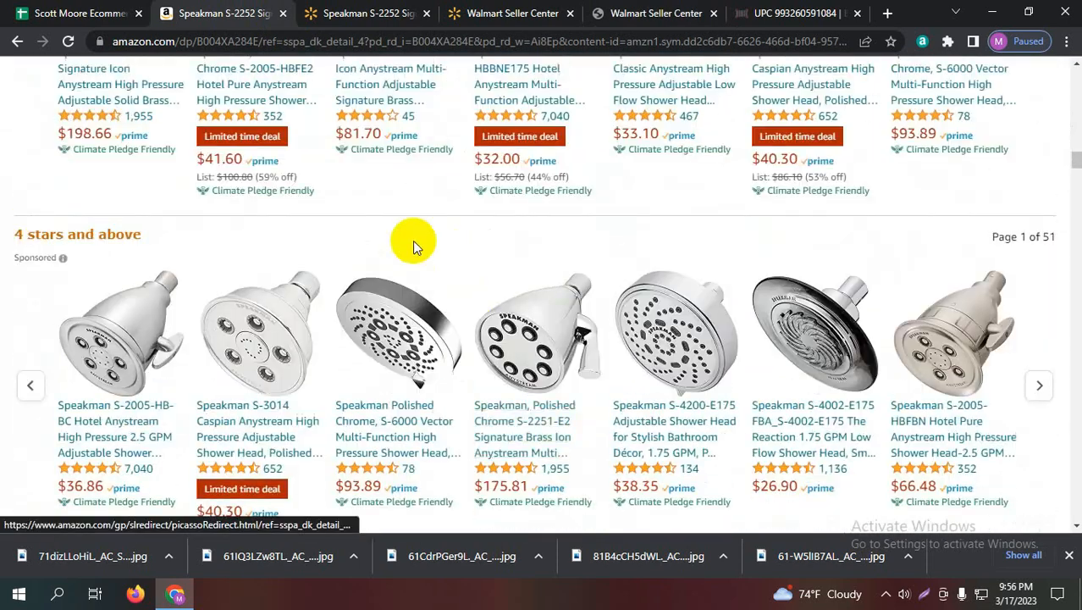
scroll(403, 232, "down", 20)
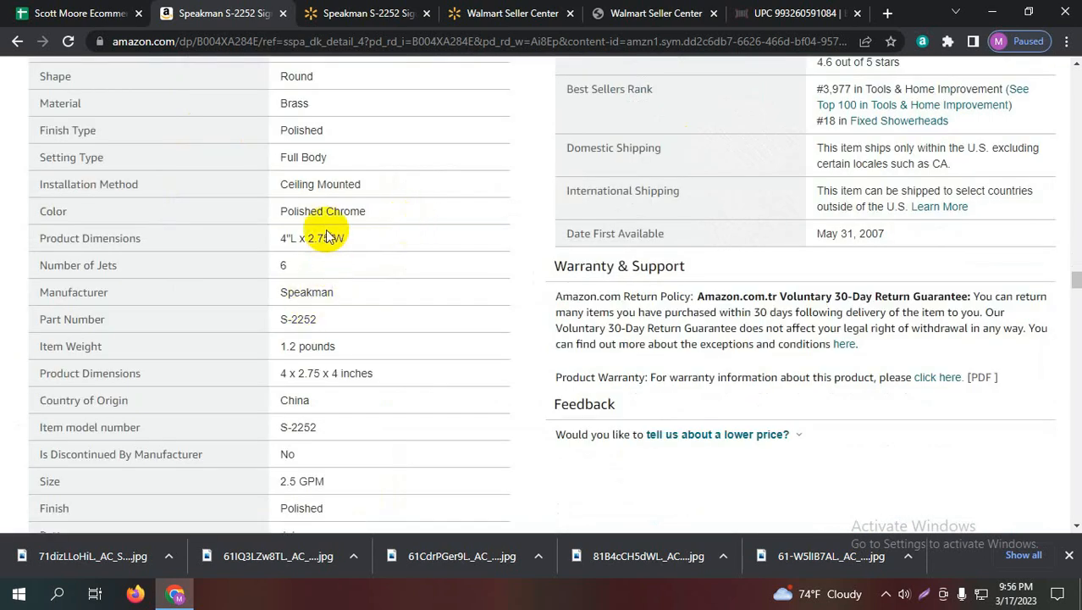
scroll(356, 271, "down", 2)
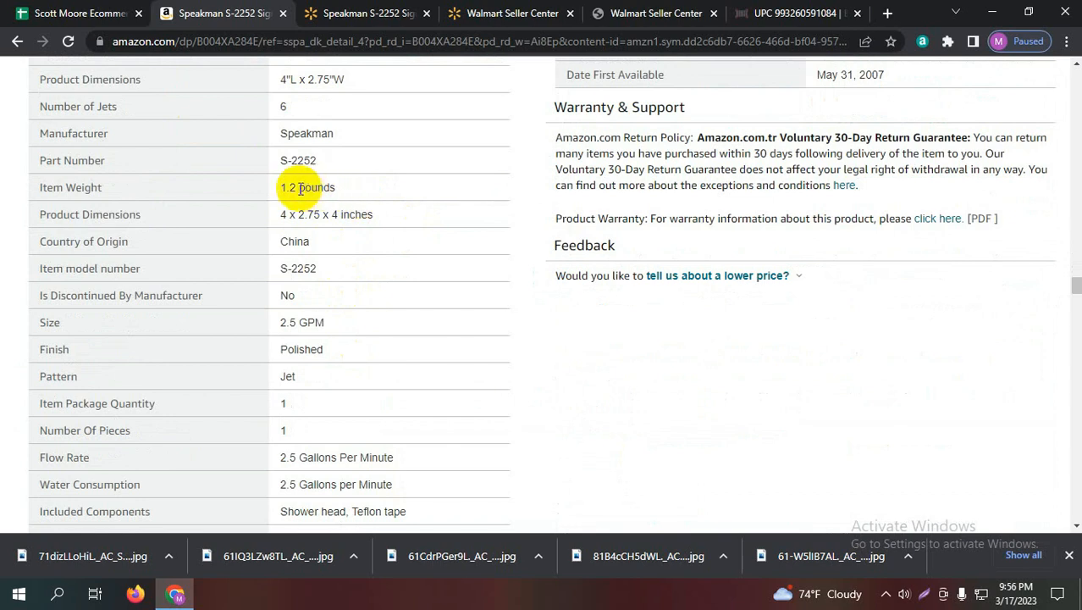
left_click(644, 9)
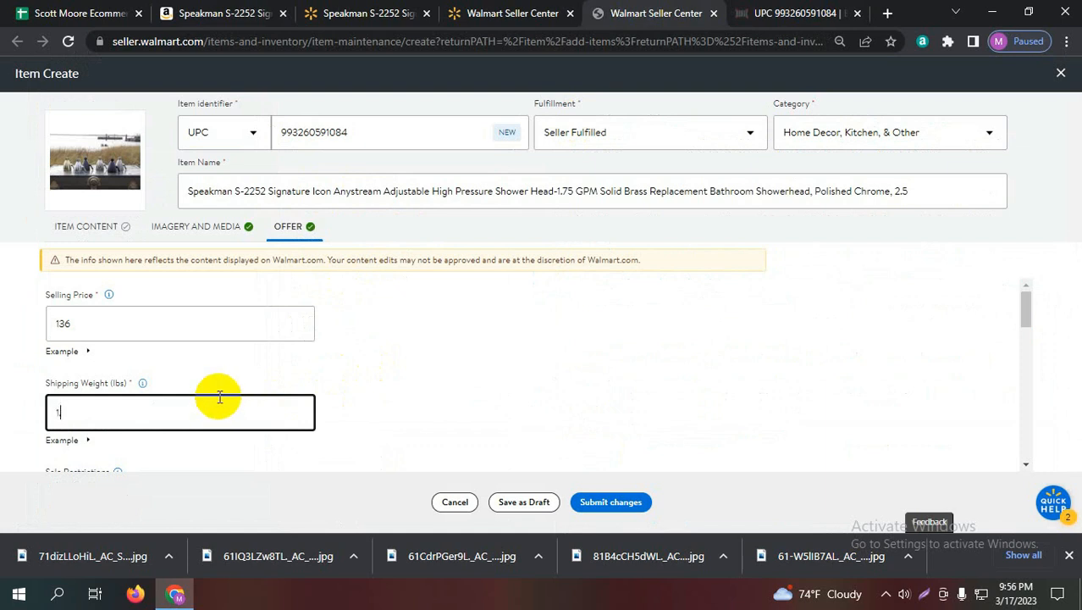
left_click(361, 400)
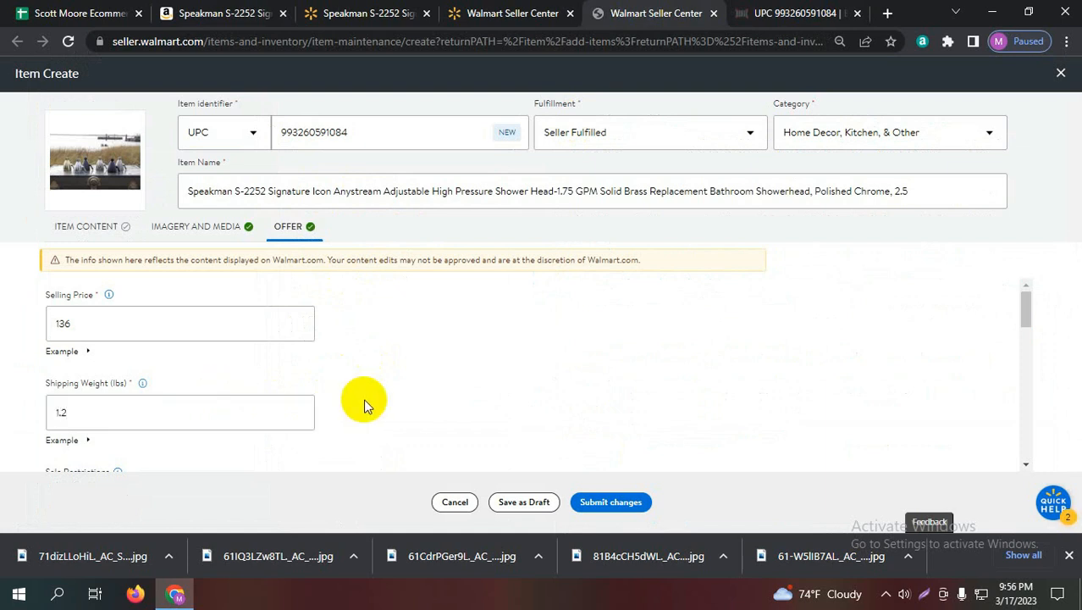
scroll(362, 400, "down", 2)
scroll(357, 394, "up", 1)
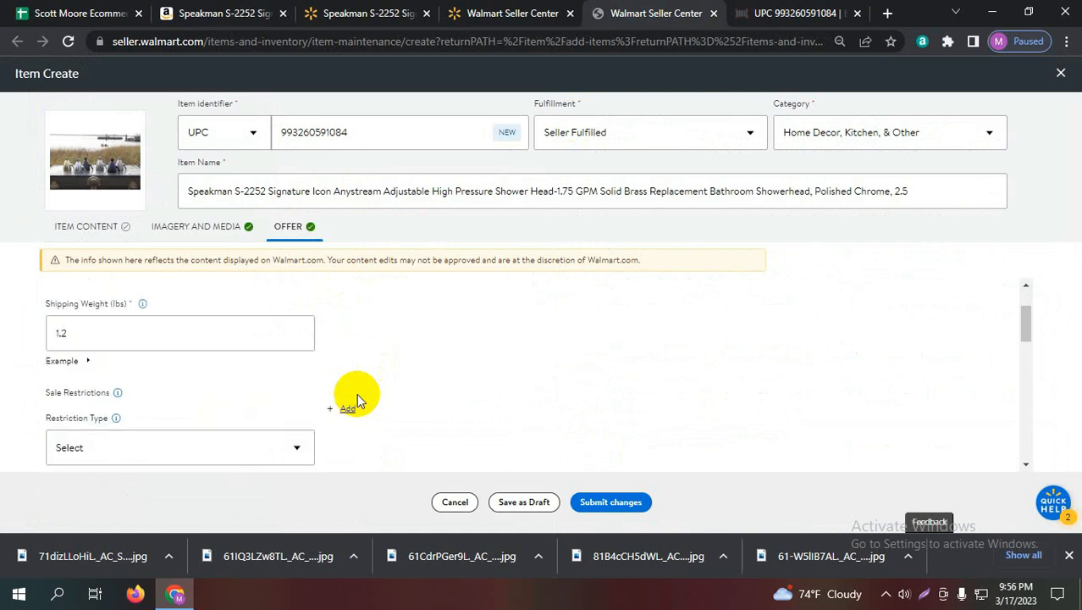
left_click(161, 447)
scroll(186, 437, "down", 1)
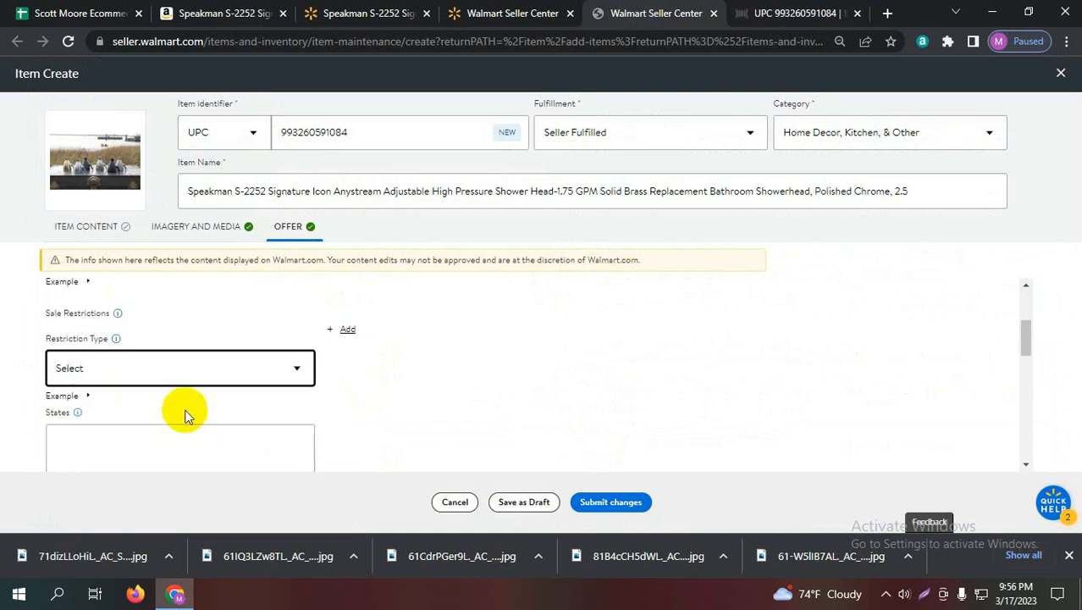
left_click(181, 365)
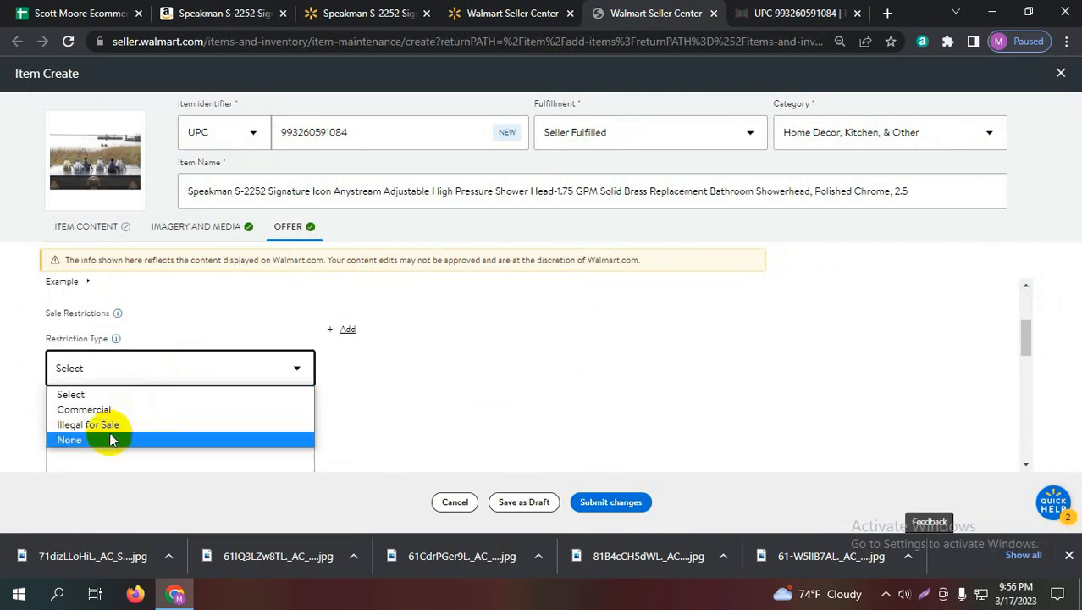
left_click(431, 382)
scroll(366, 355, "down", 2)
scroll(366, 355, "up", 1)
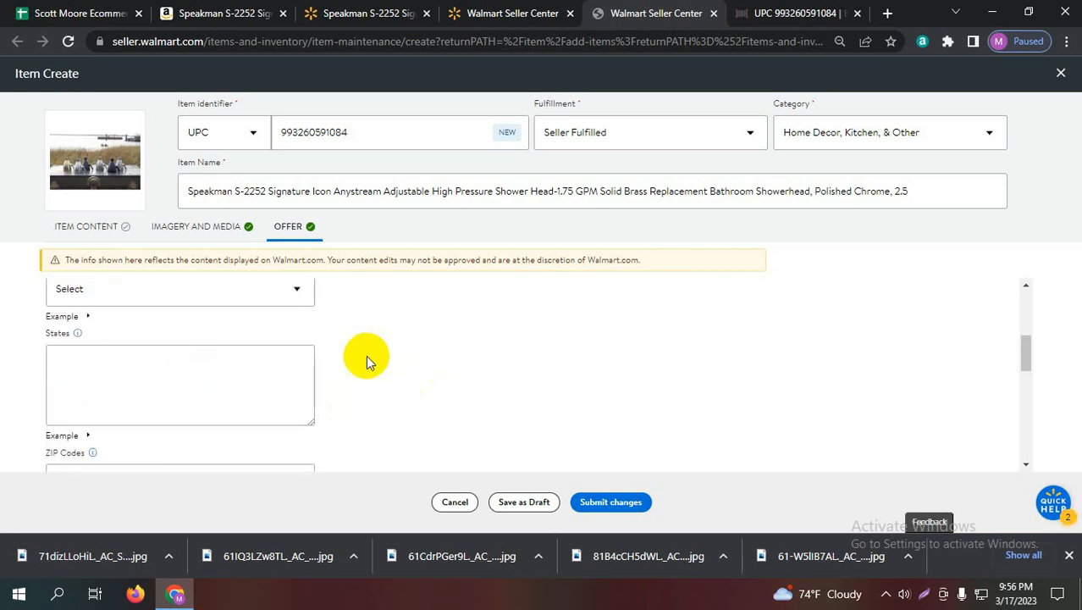
Step: Set the offer's site start date to 2023/03/17 and its site end date to 2030/01/10
left_click(236, 363)
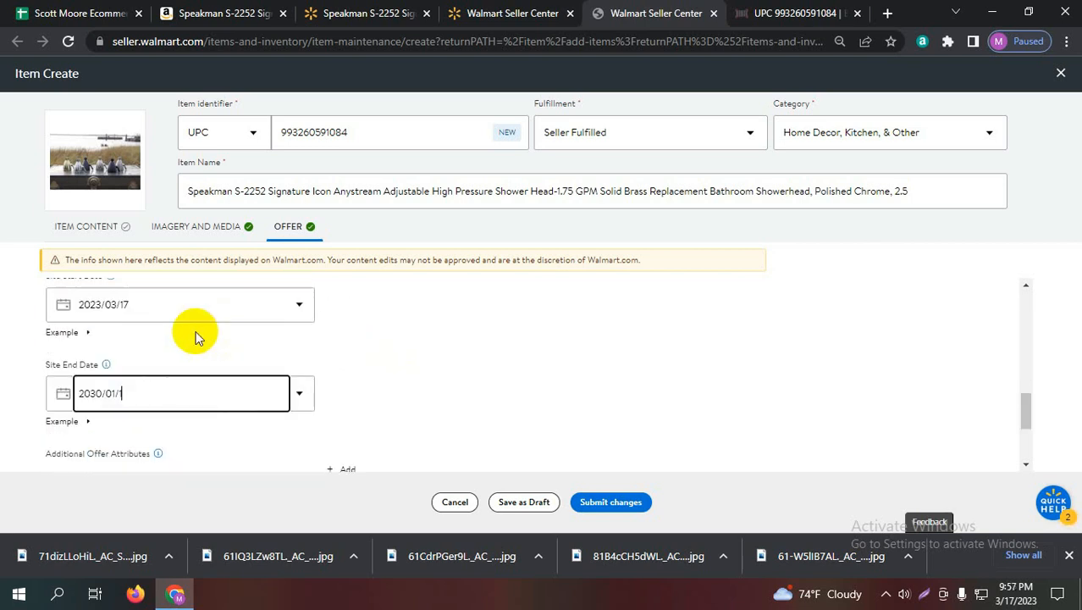
left_click(380, 355)
scroll(347, 352, "down", 2)
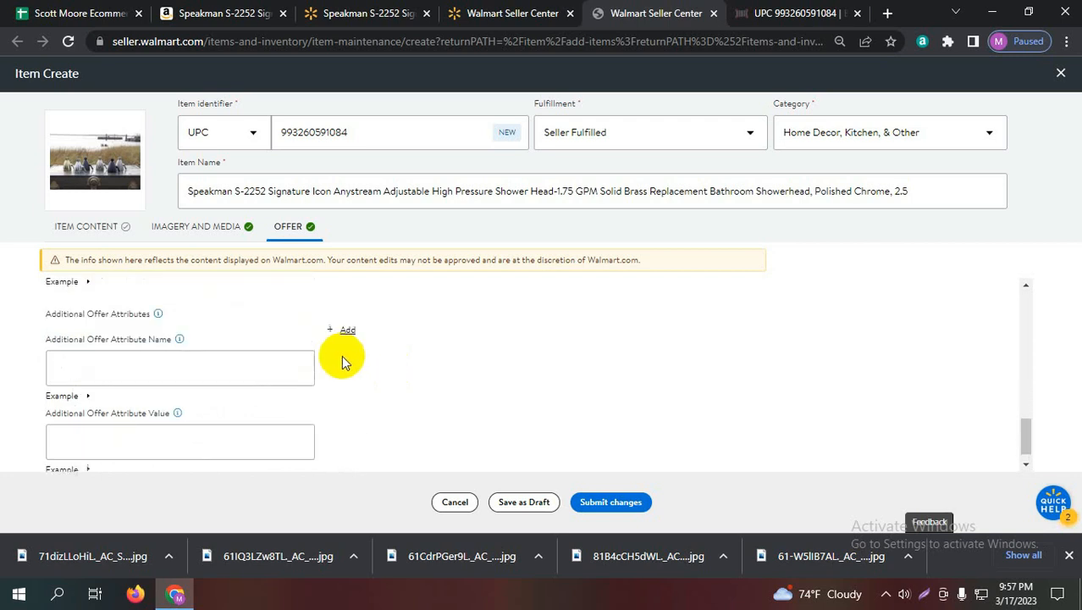
left_click(238, 351)
scroll(238, 353, "up", 6)
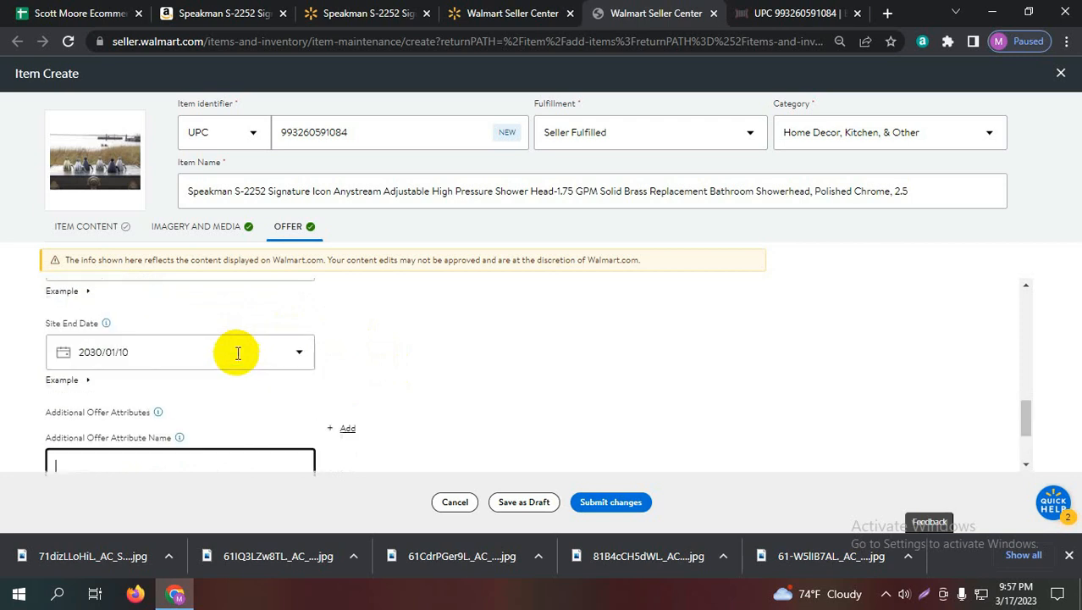
scroll(238, 353, "up", 5)
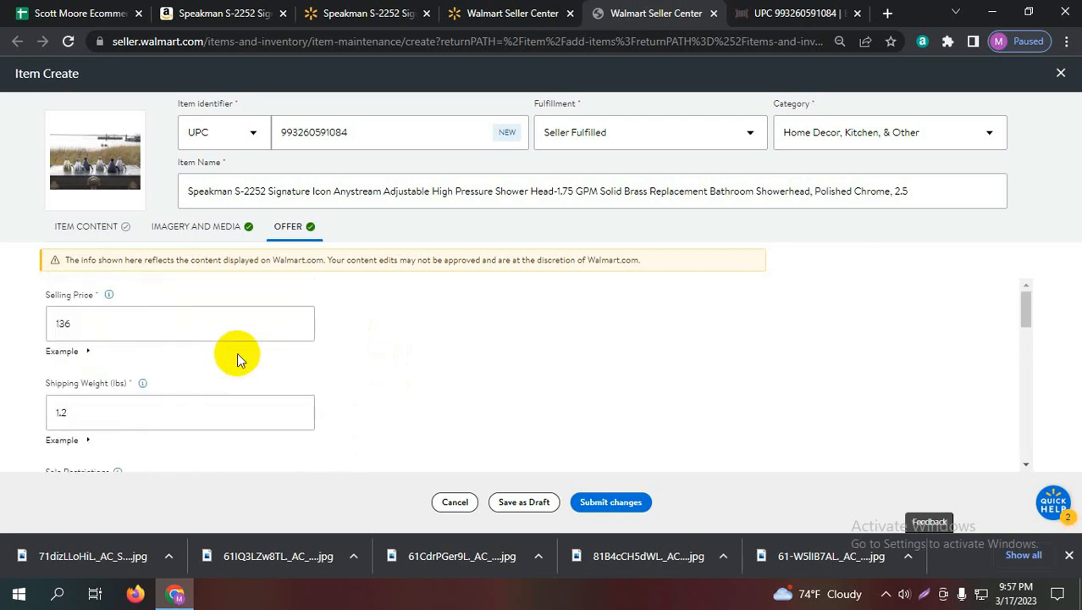
left_click(86, 229)
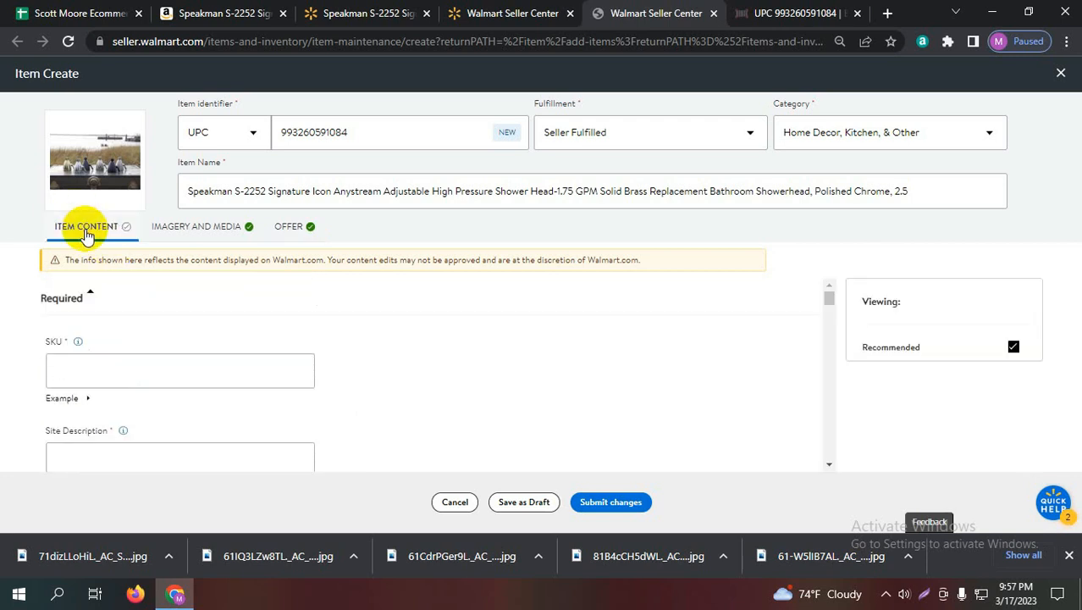
left_click(212, 366)
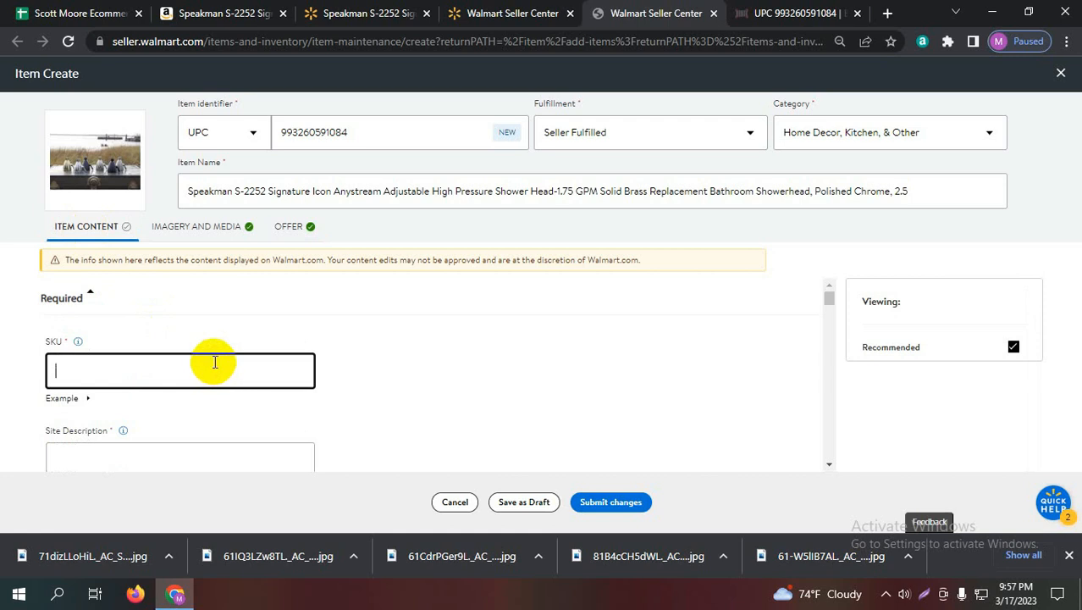
left_click(84, 12)
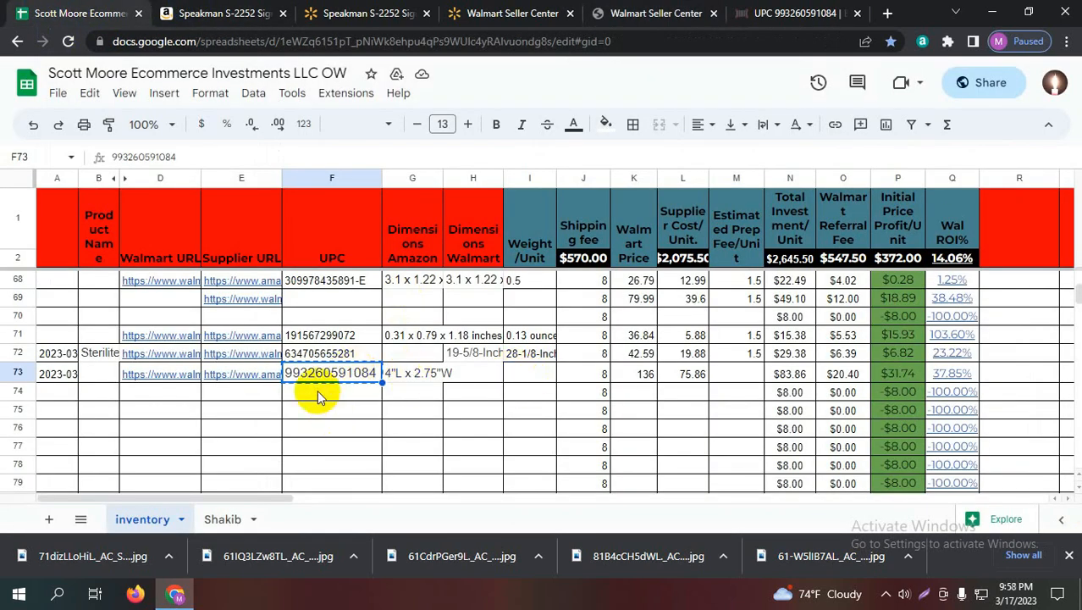
left_click(230, 12)
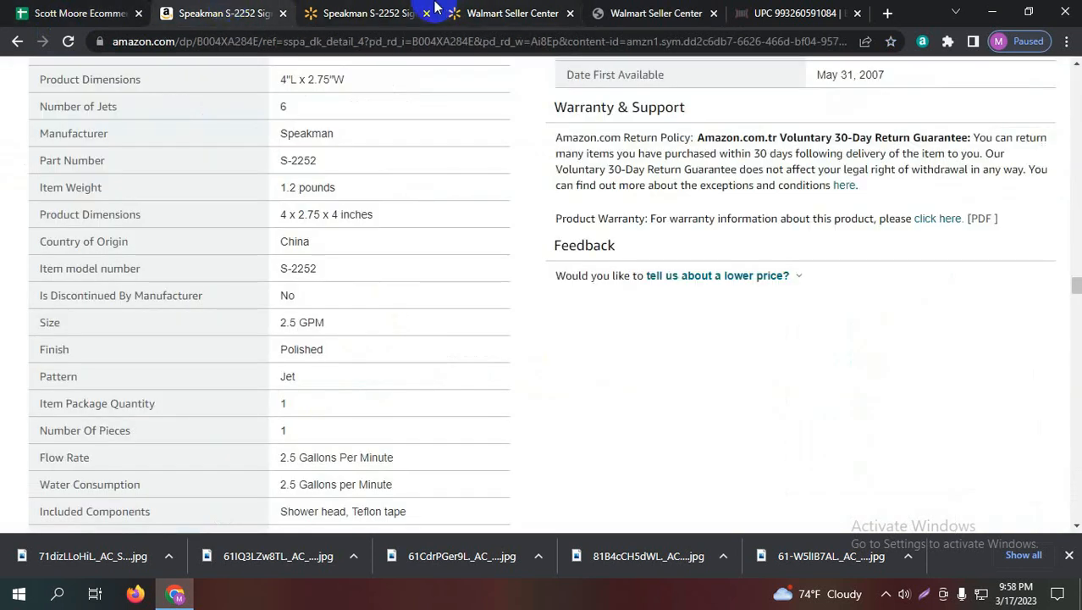
left_click(616, 13)
key("ctrl+v")
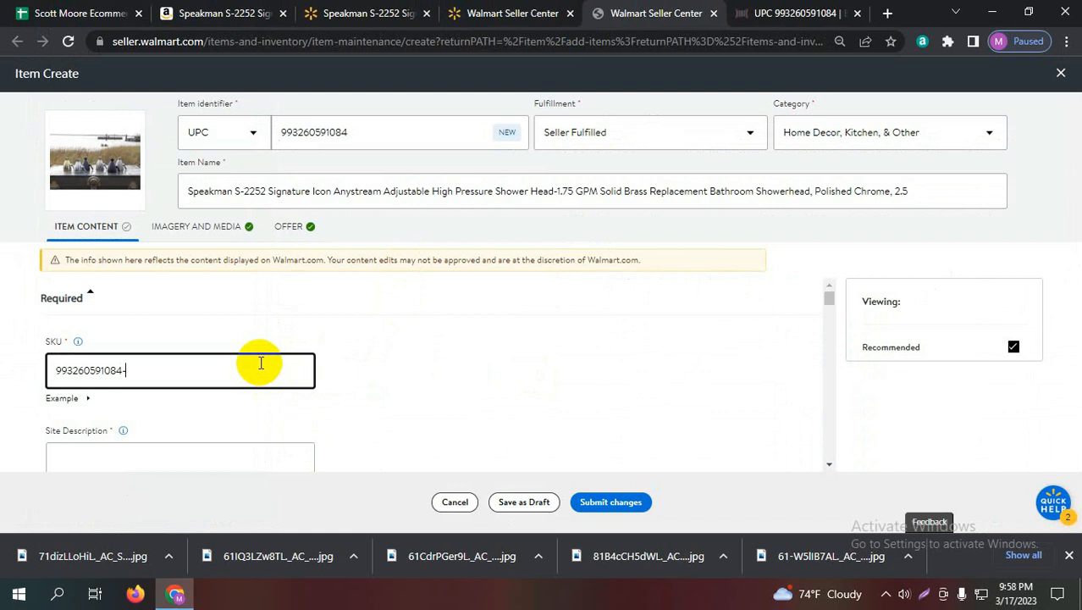
left_click(268, 337)
Step: Copy the full Product Description paragraph from the Amazon listing into the Walmart item's site description
scroll(268, 337, "down", 2)
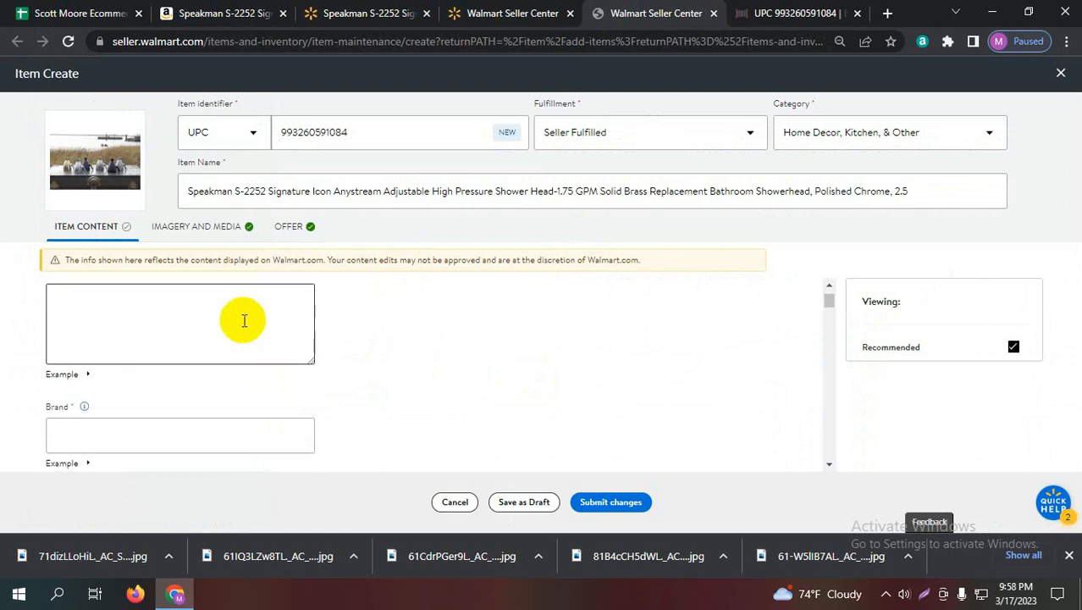
left_click(236, 316)
scroll(209, 327, "up", 1)
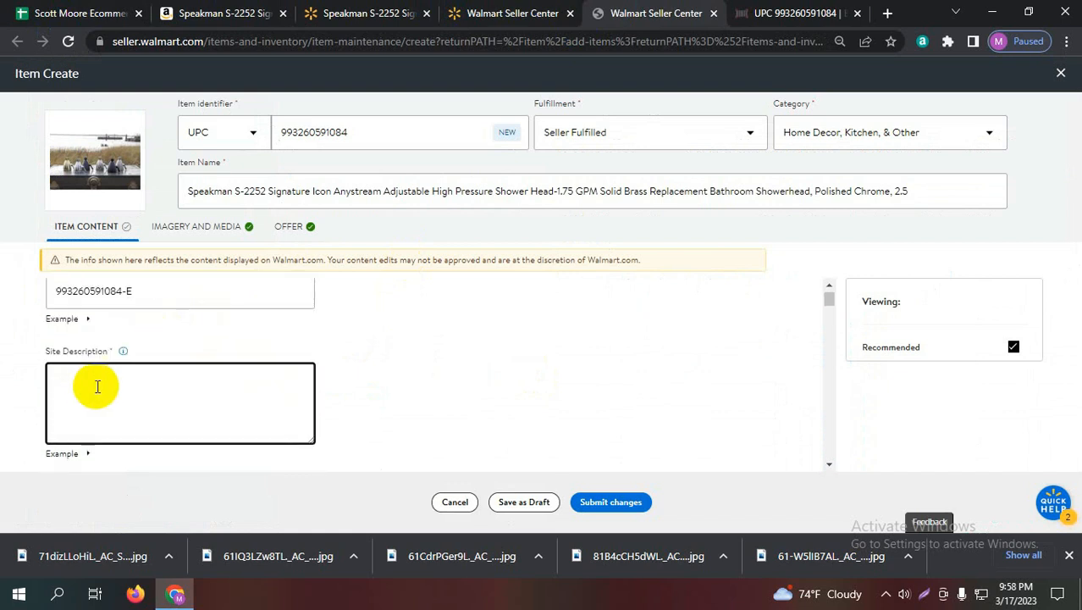
scroll(98, 385, "down", 1)
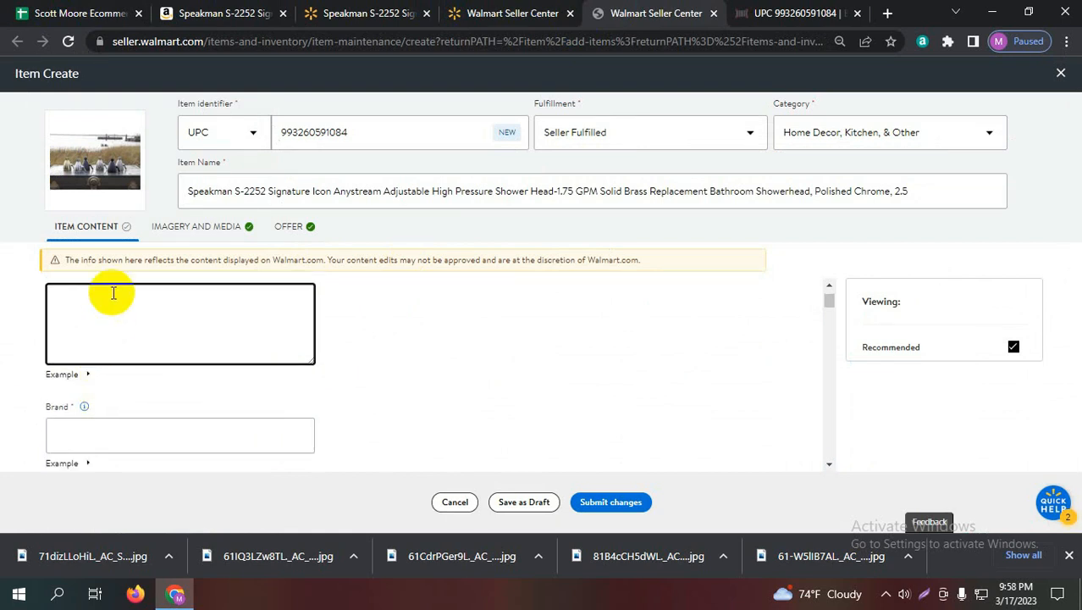
left_click(210, 8)
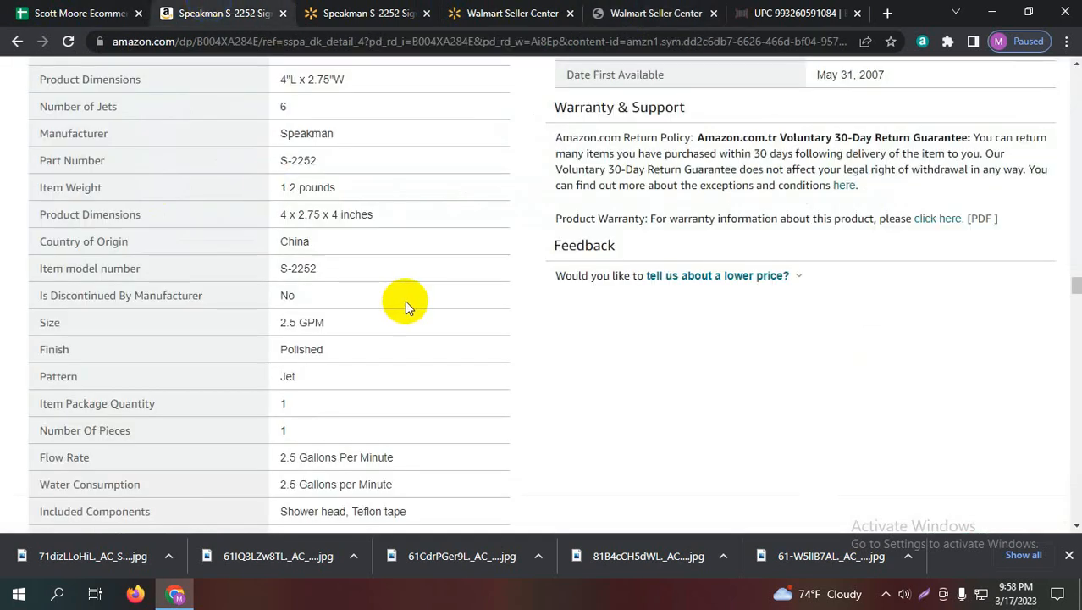
scroll(404, 300, "up", 5)
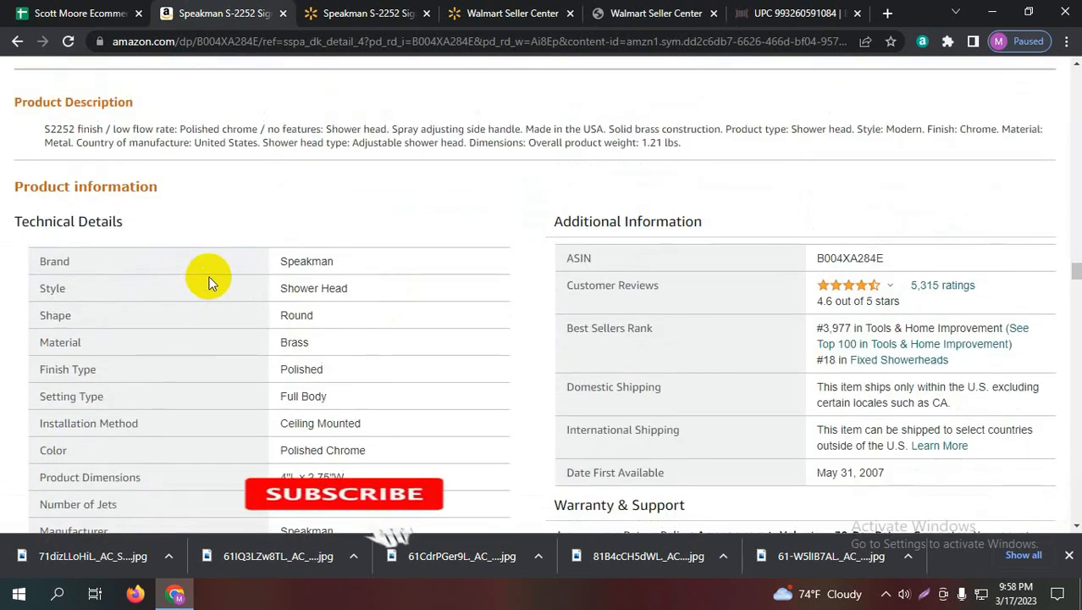
scroll(210, 278, "up", 4)
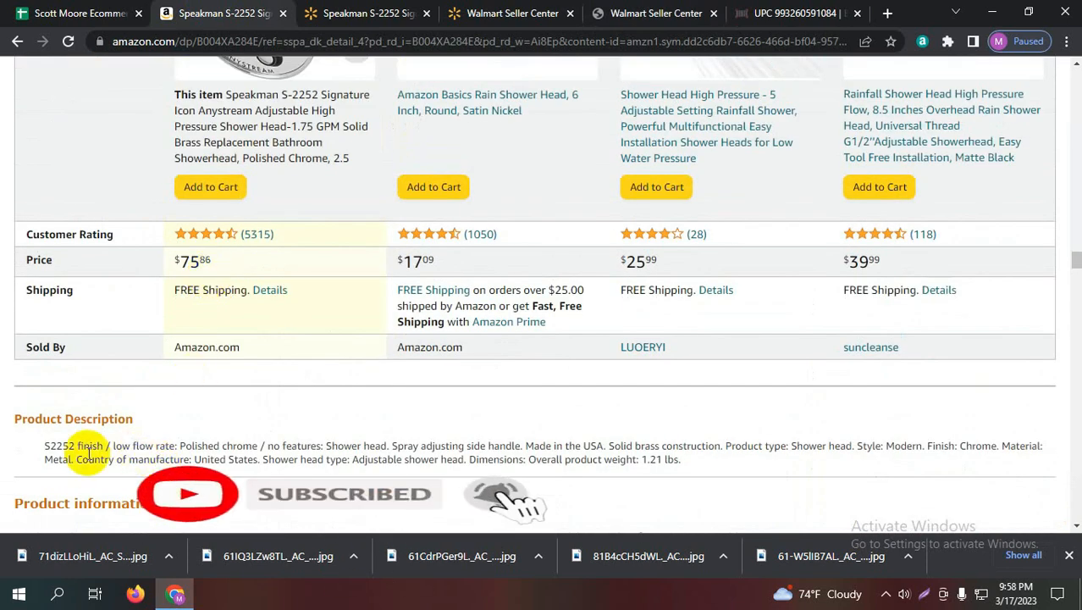
left_click_drag(38, 445, 716, 469)
key("ctrl+c")
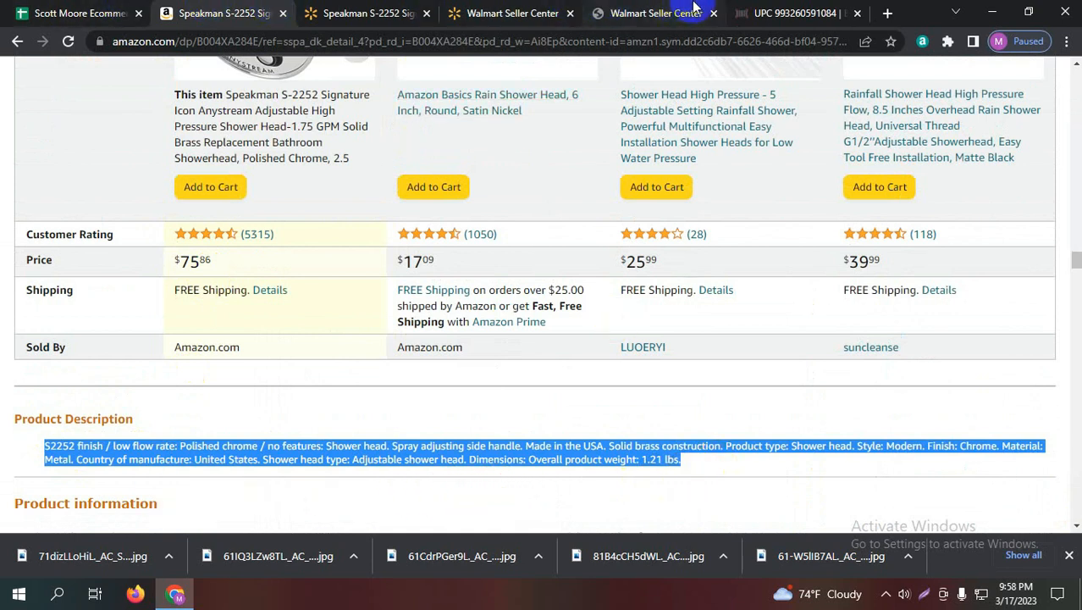
left_click(669, 12)
left_click(267, 303)
key("ctrl+v")
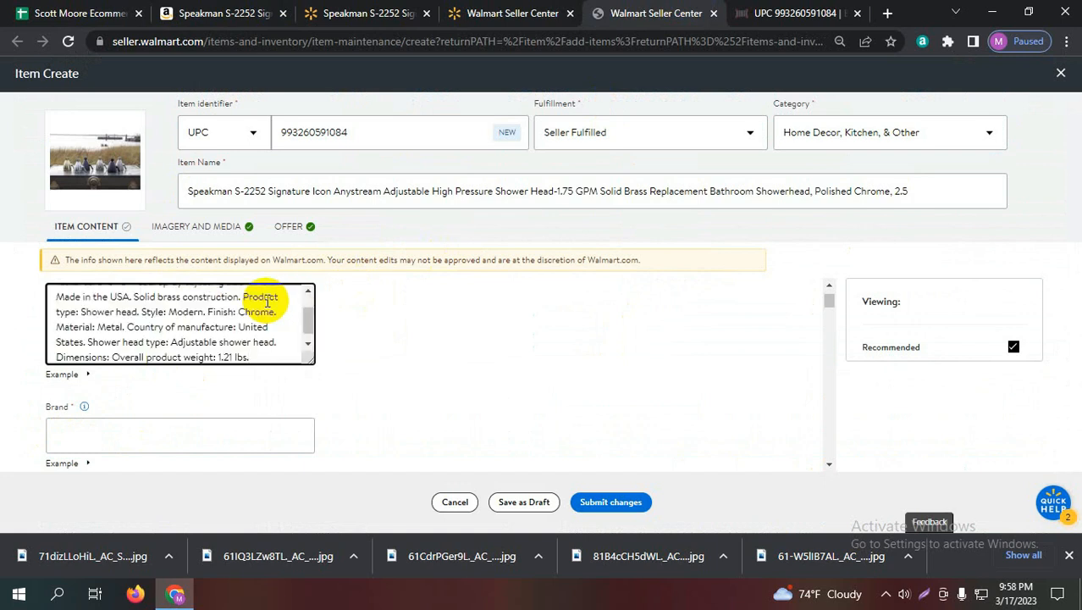
Step: Copy the brand name Speakman from the Amazon technical details into the Walmart item's brand field
left_click(181, 432)
left_click(199, 8)
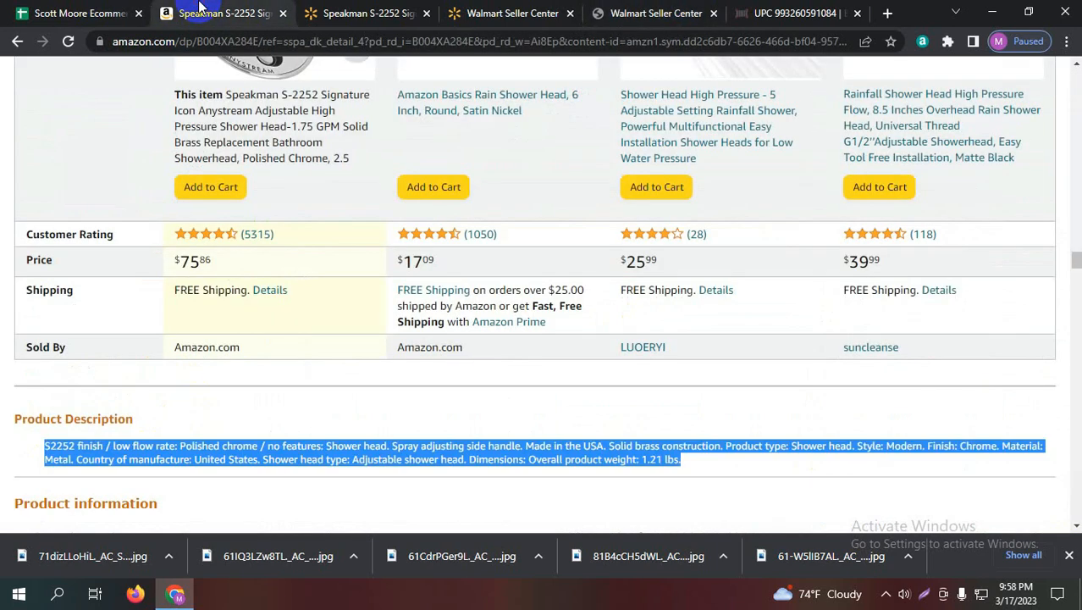
left_click(275, 405)
scroll(262, 394, "down", 2)
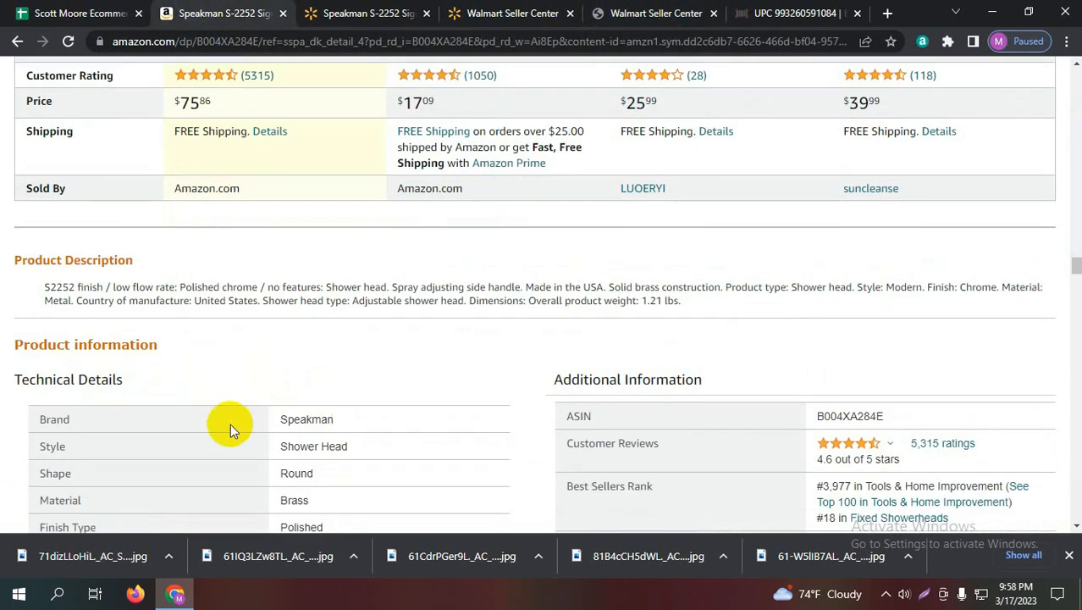
left_click_drag(362, 419, 280, 418)
key("ctrl+c")
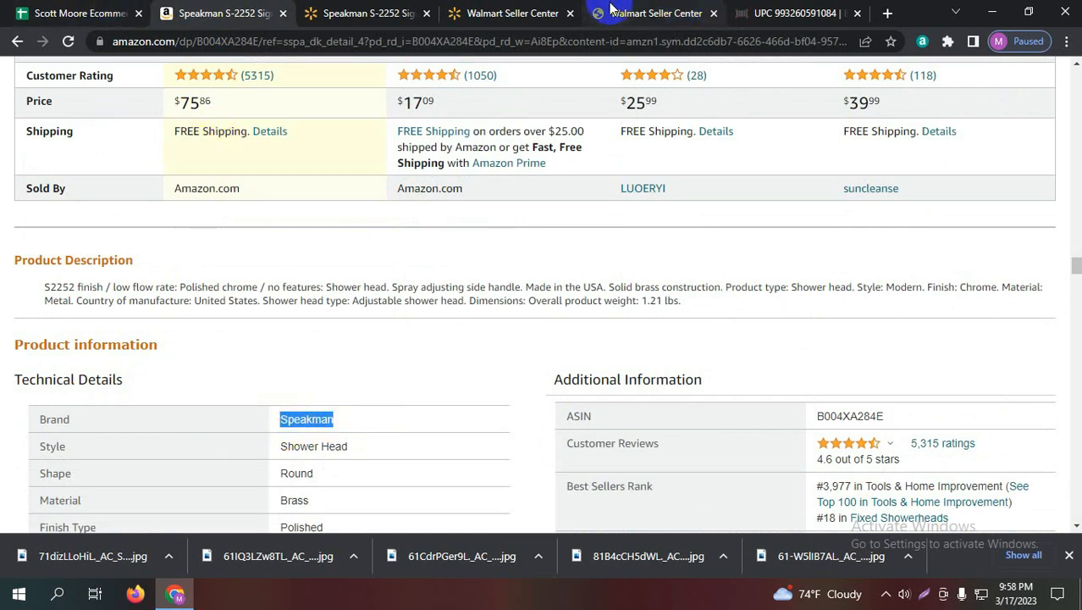
left_click(608, 13)
key("ctrl+v")
left_click(360, 417)
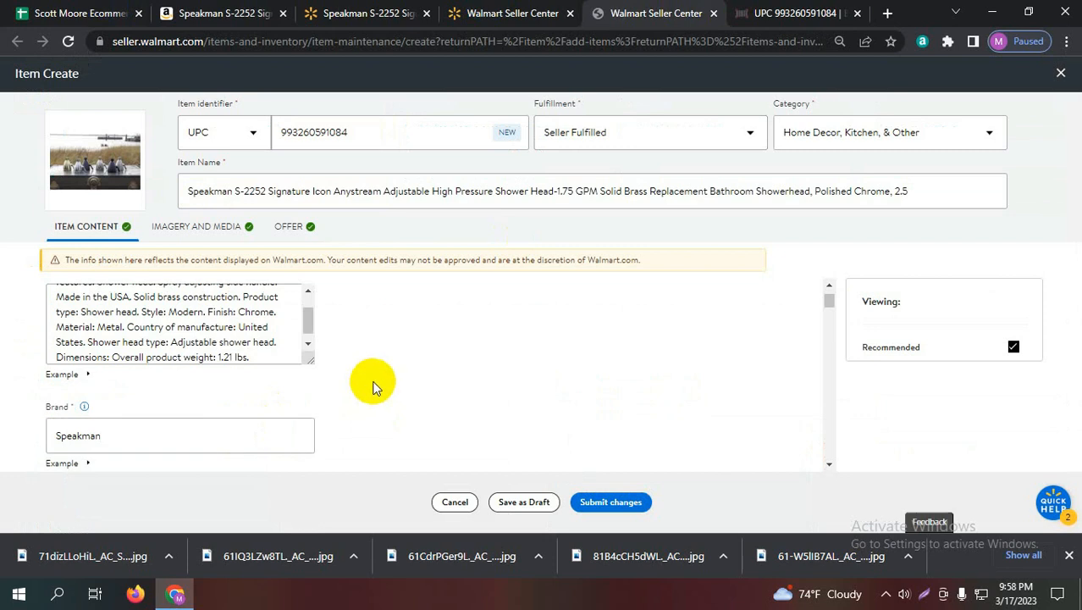
Step: Check the item's remaining content, offer and image sections, and submit the new item with confirmation
scroll(375, 382, "down", 1)
scroll(375, 382, "down", 2)
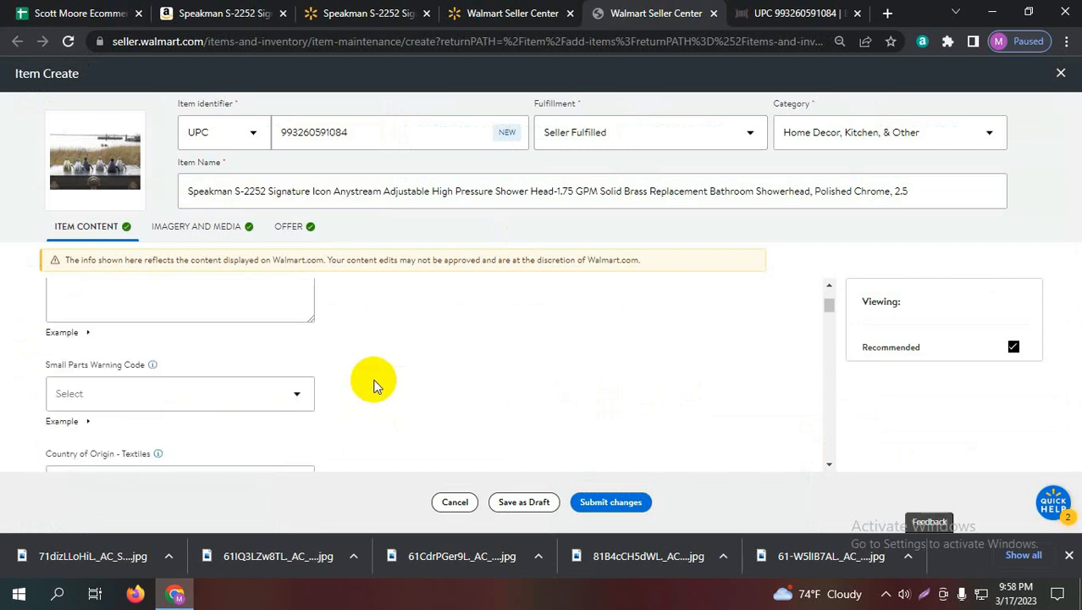
scroll(376, 385, "down", 2)
left_click(289, 229)
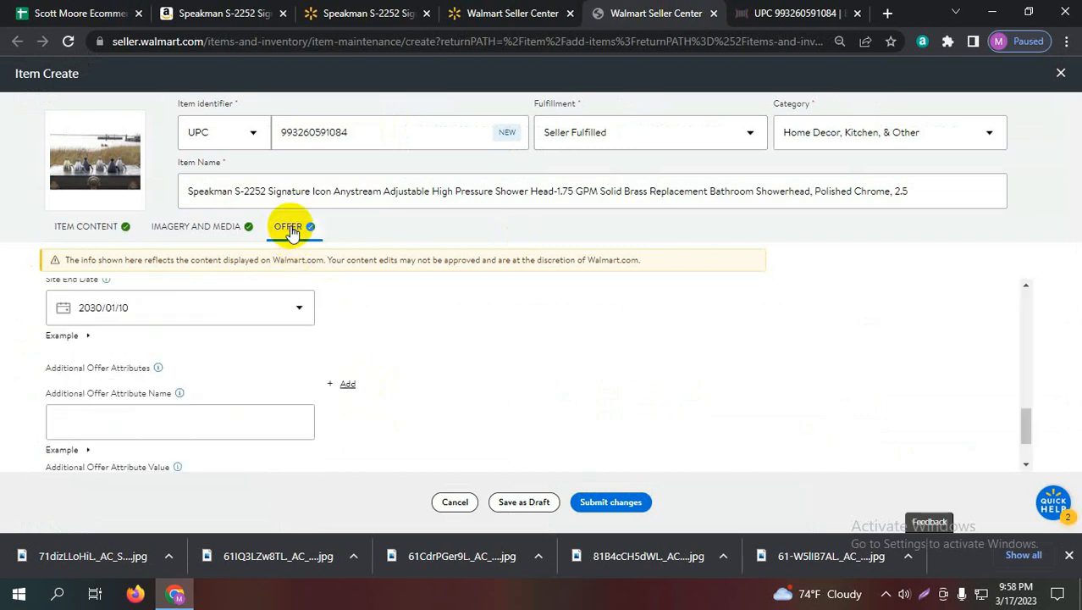
left_click(235, 226)
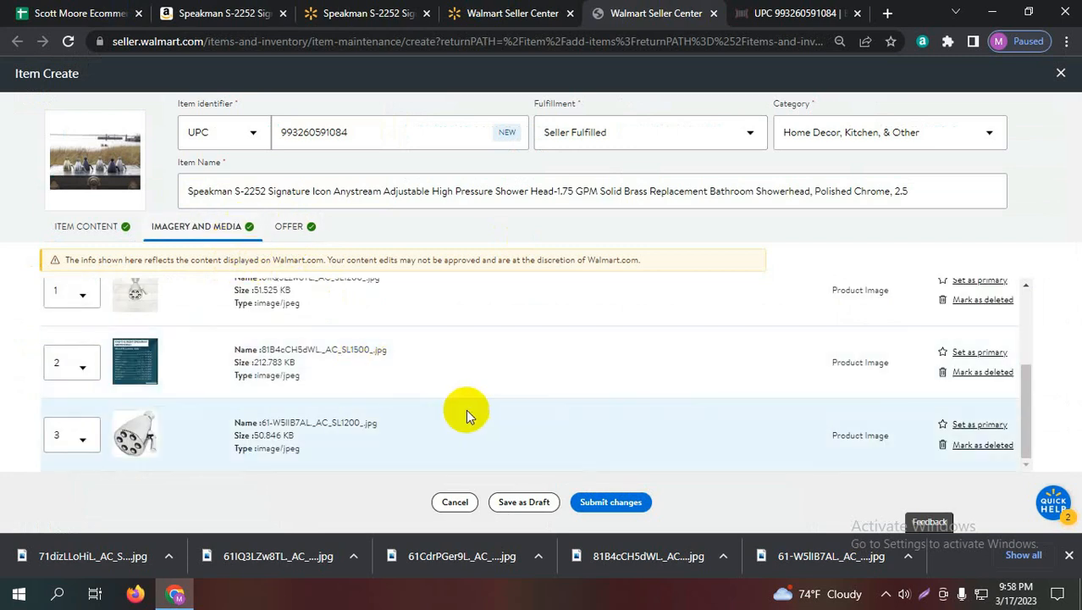
left_click(621, 505)
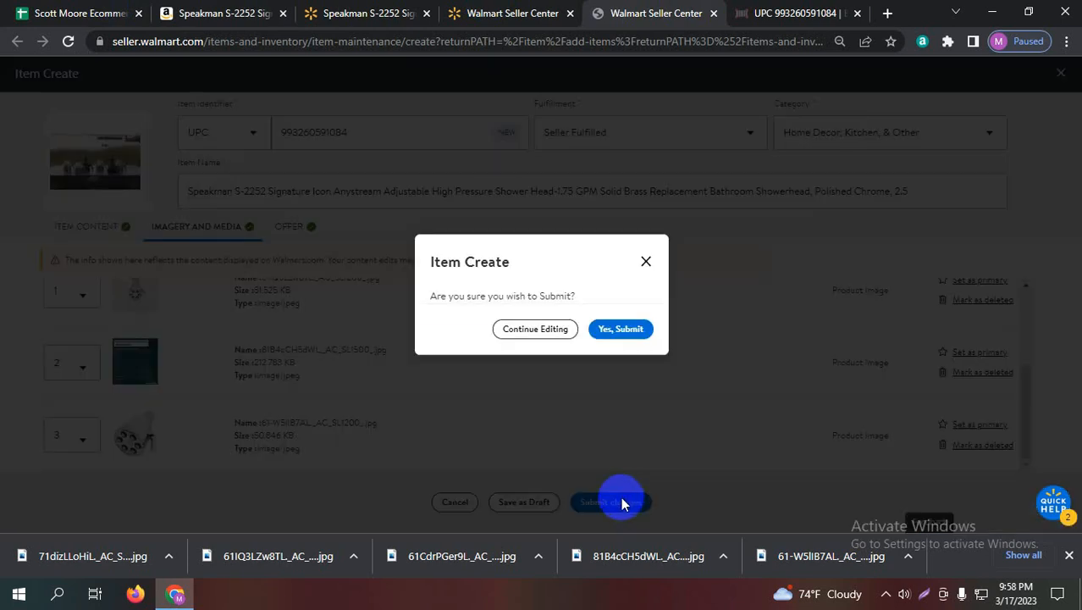
left_click(632, 329)
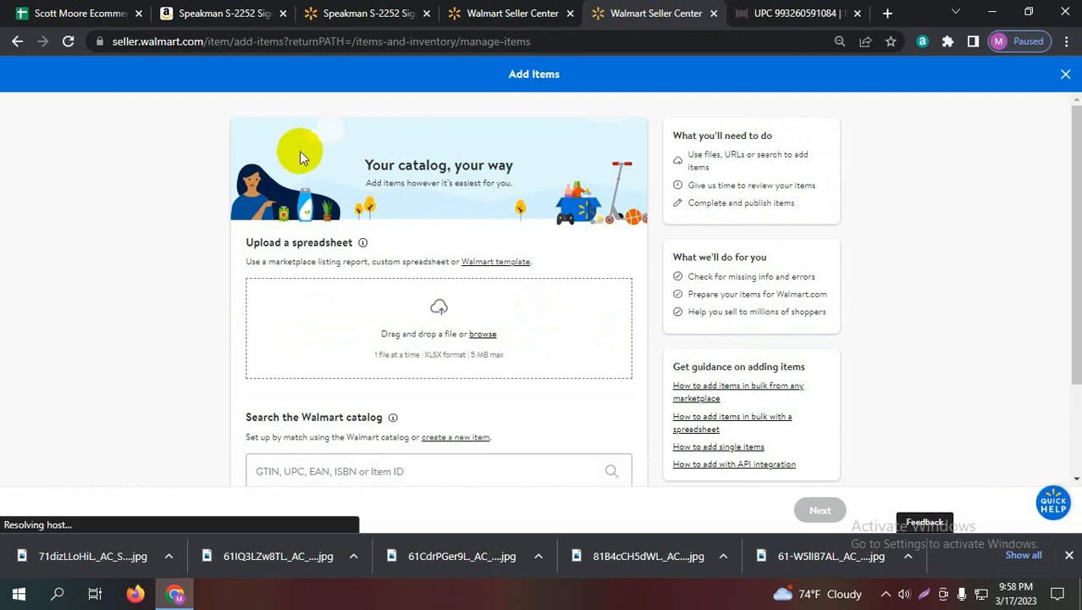
Step: Leave the add-items page for the item catalog and show only the unpublished items to look through them
left_click(1065, 76)
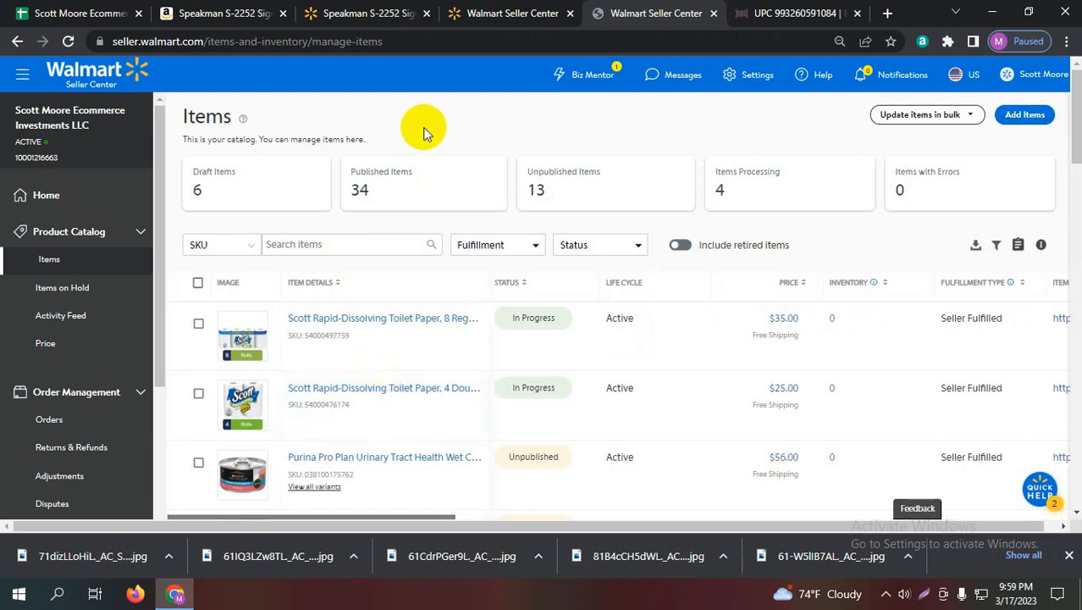
left_click(603, 186)
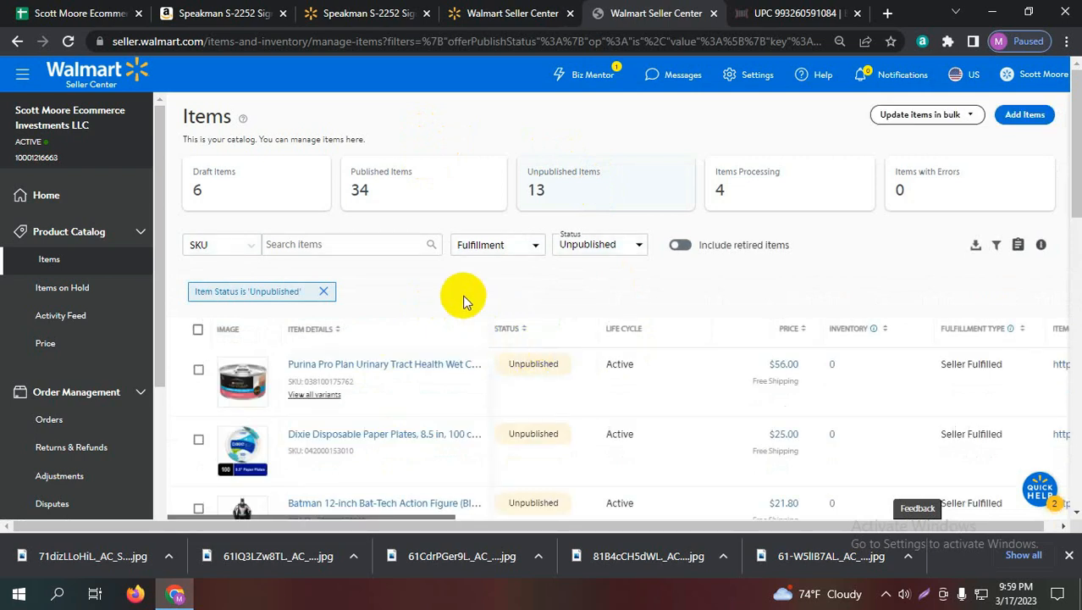
scroll(464, 303, "down", 3)
scroll(462, 313, "up", 3)
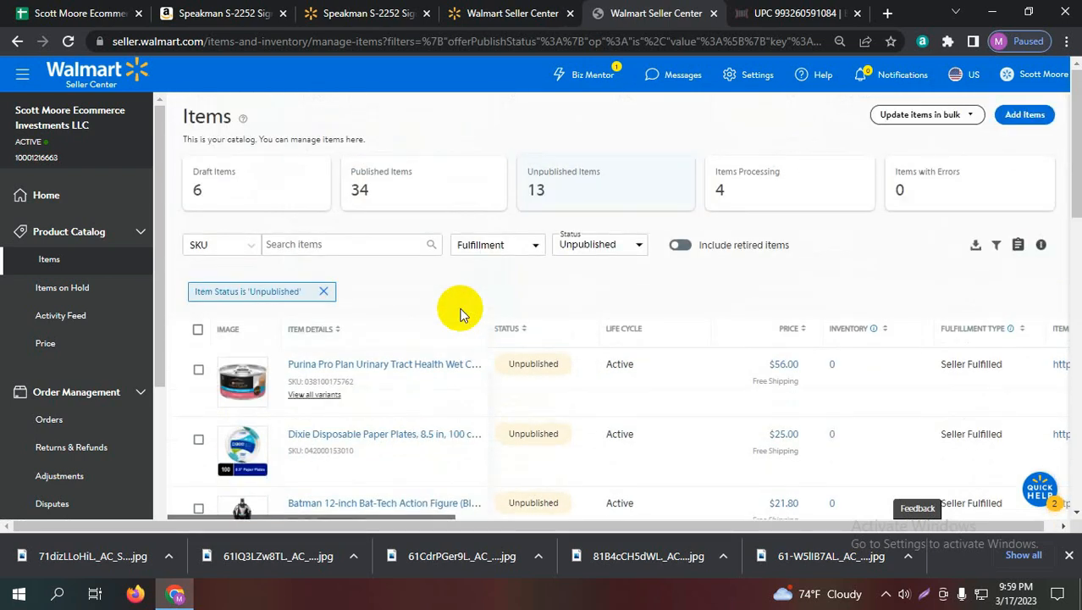